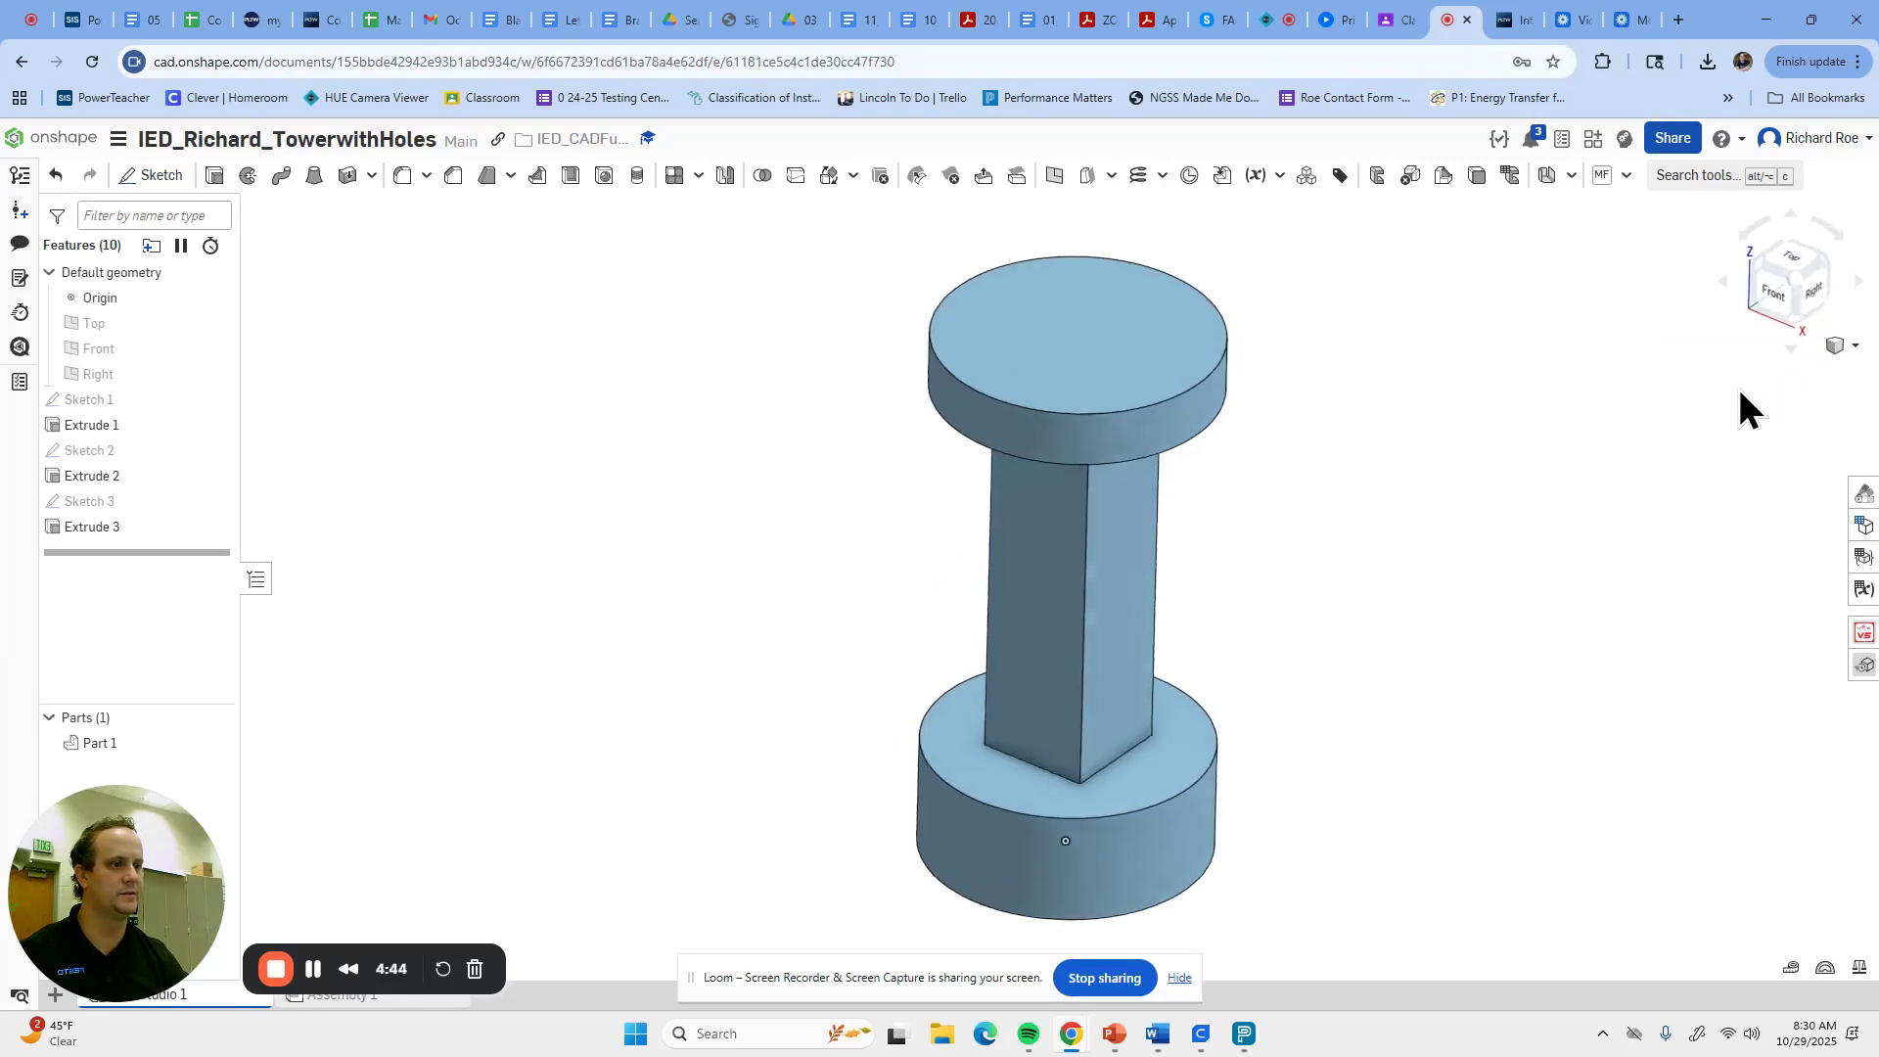
# Start a sketch on the column's front face and draw a 0.5 in diameter circle near the column's lower end.
pyautogui.click(143, 188)
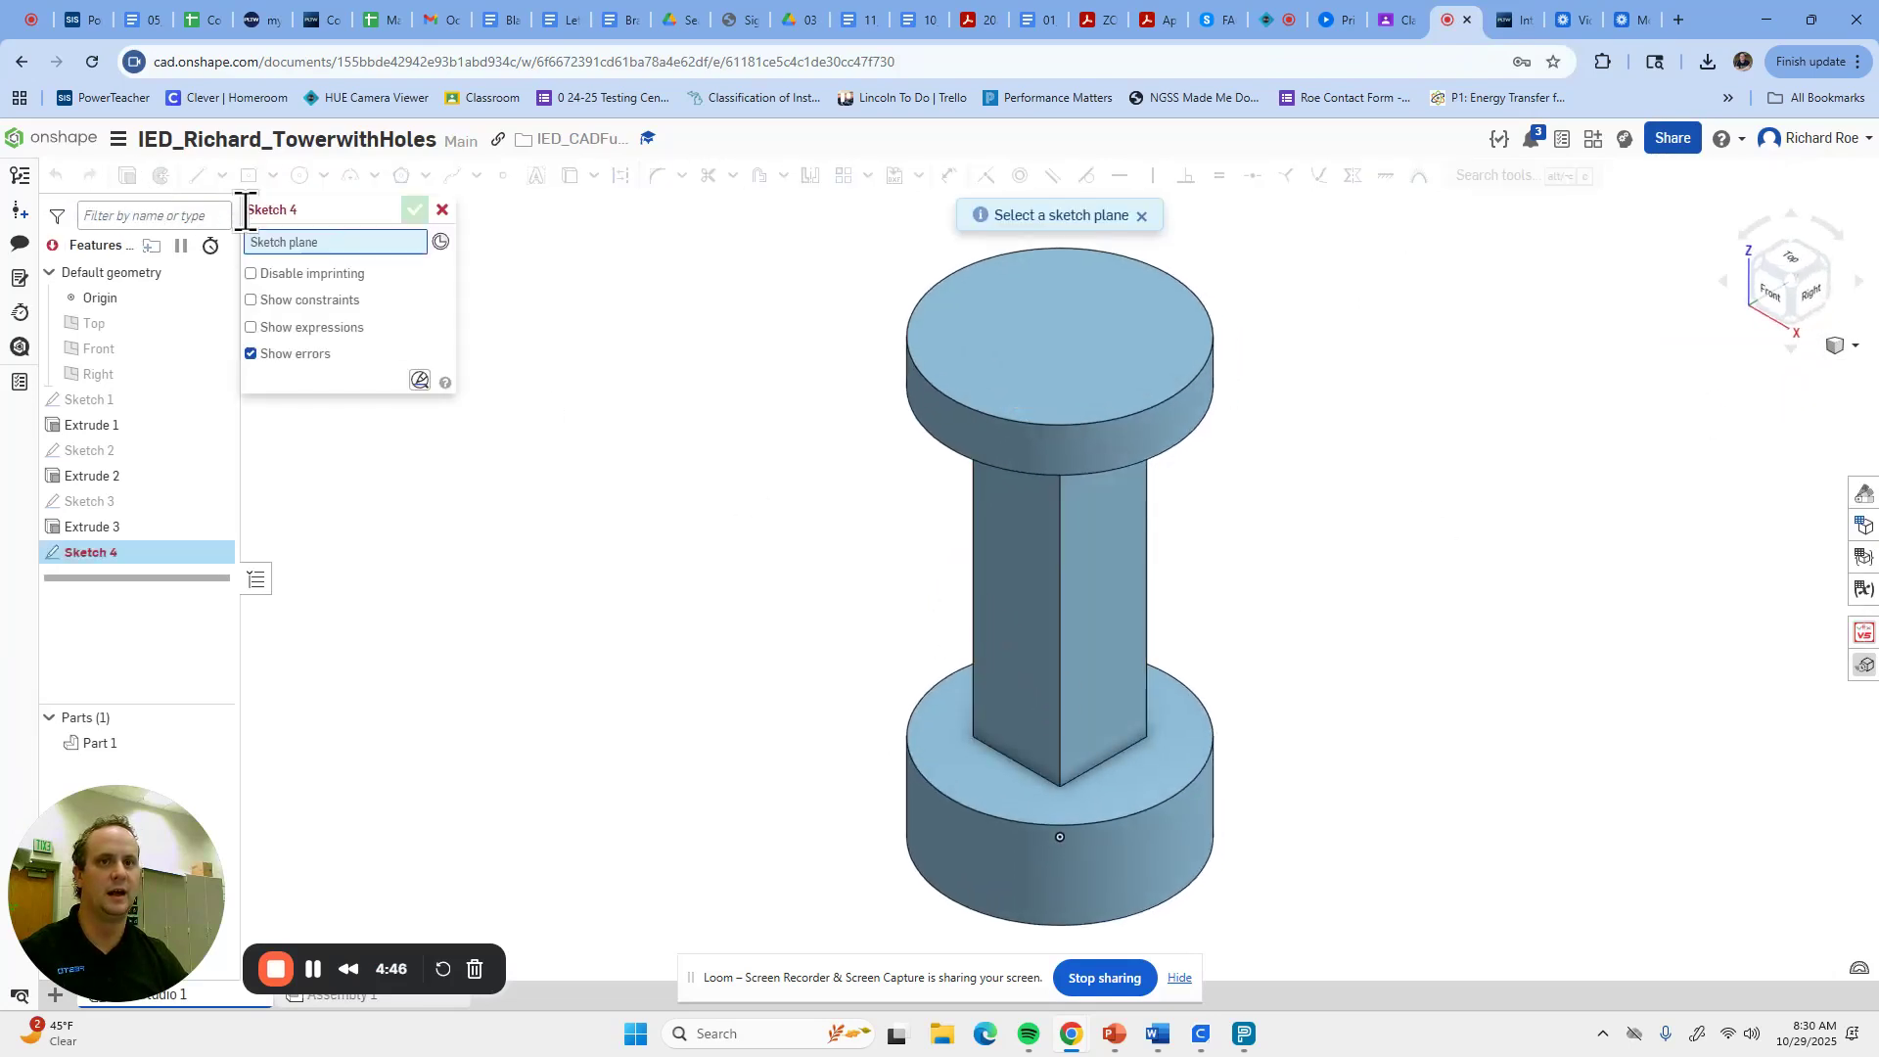
pyautogui.click(1024, 571)
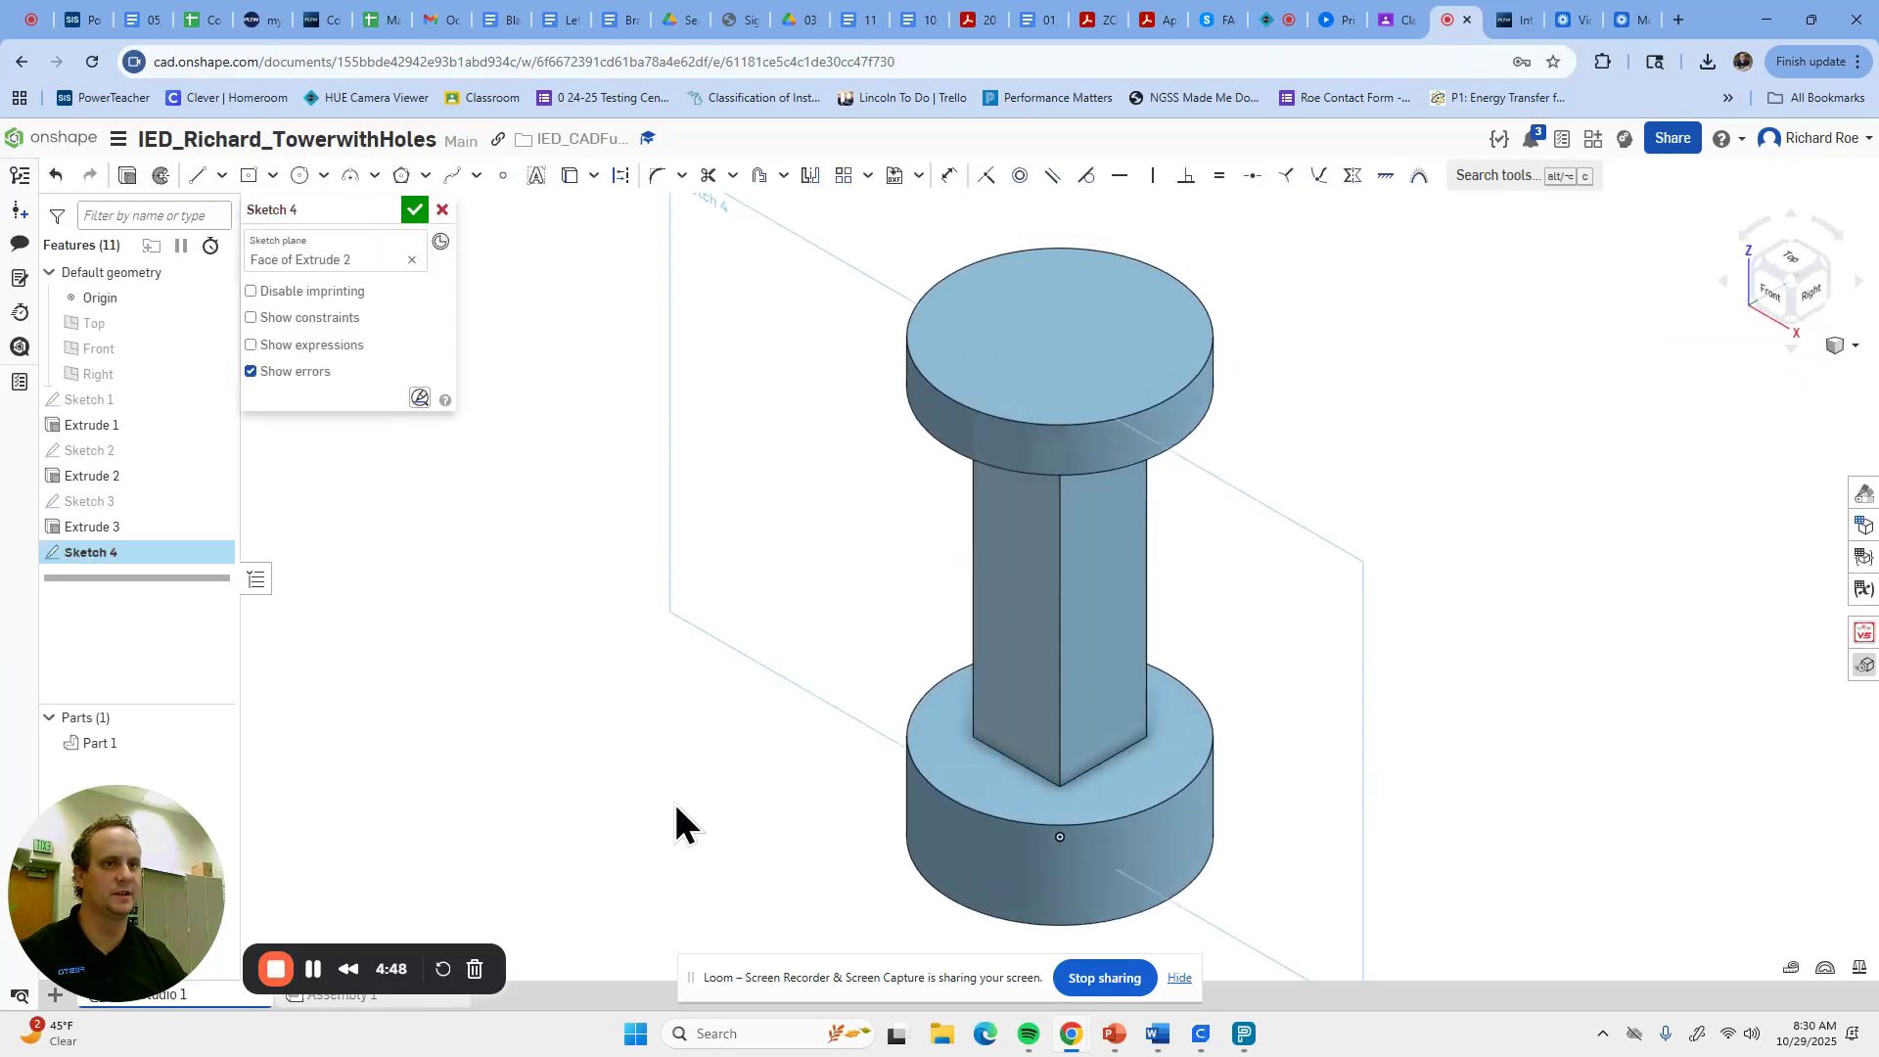
pyautogui.click(1765, 295)
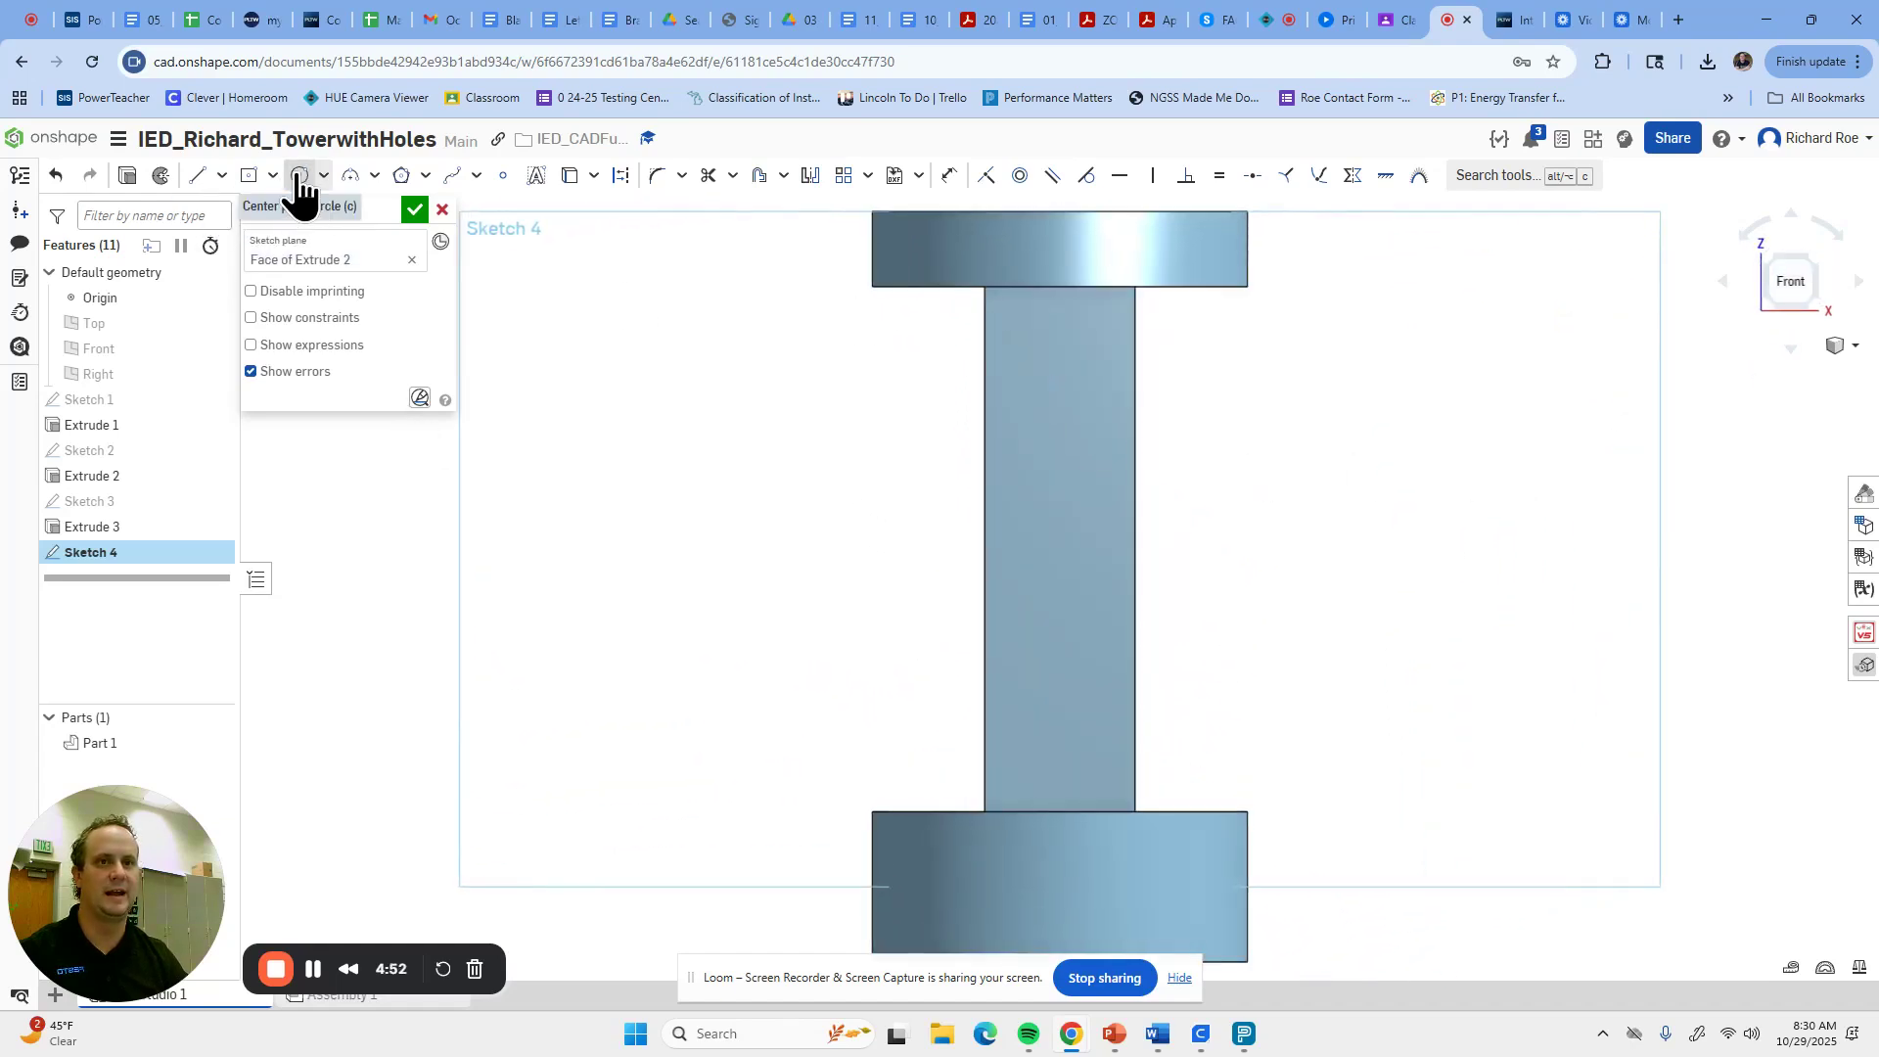
pyautogui.click(299, 176)
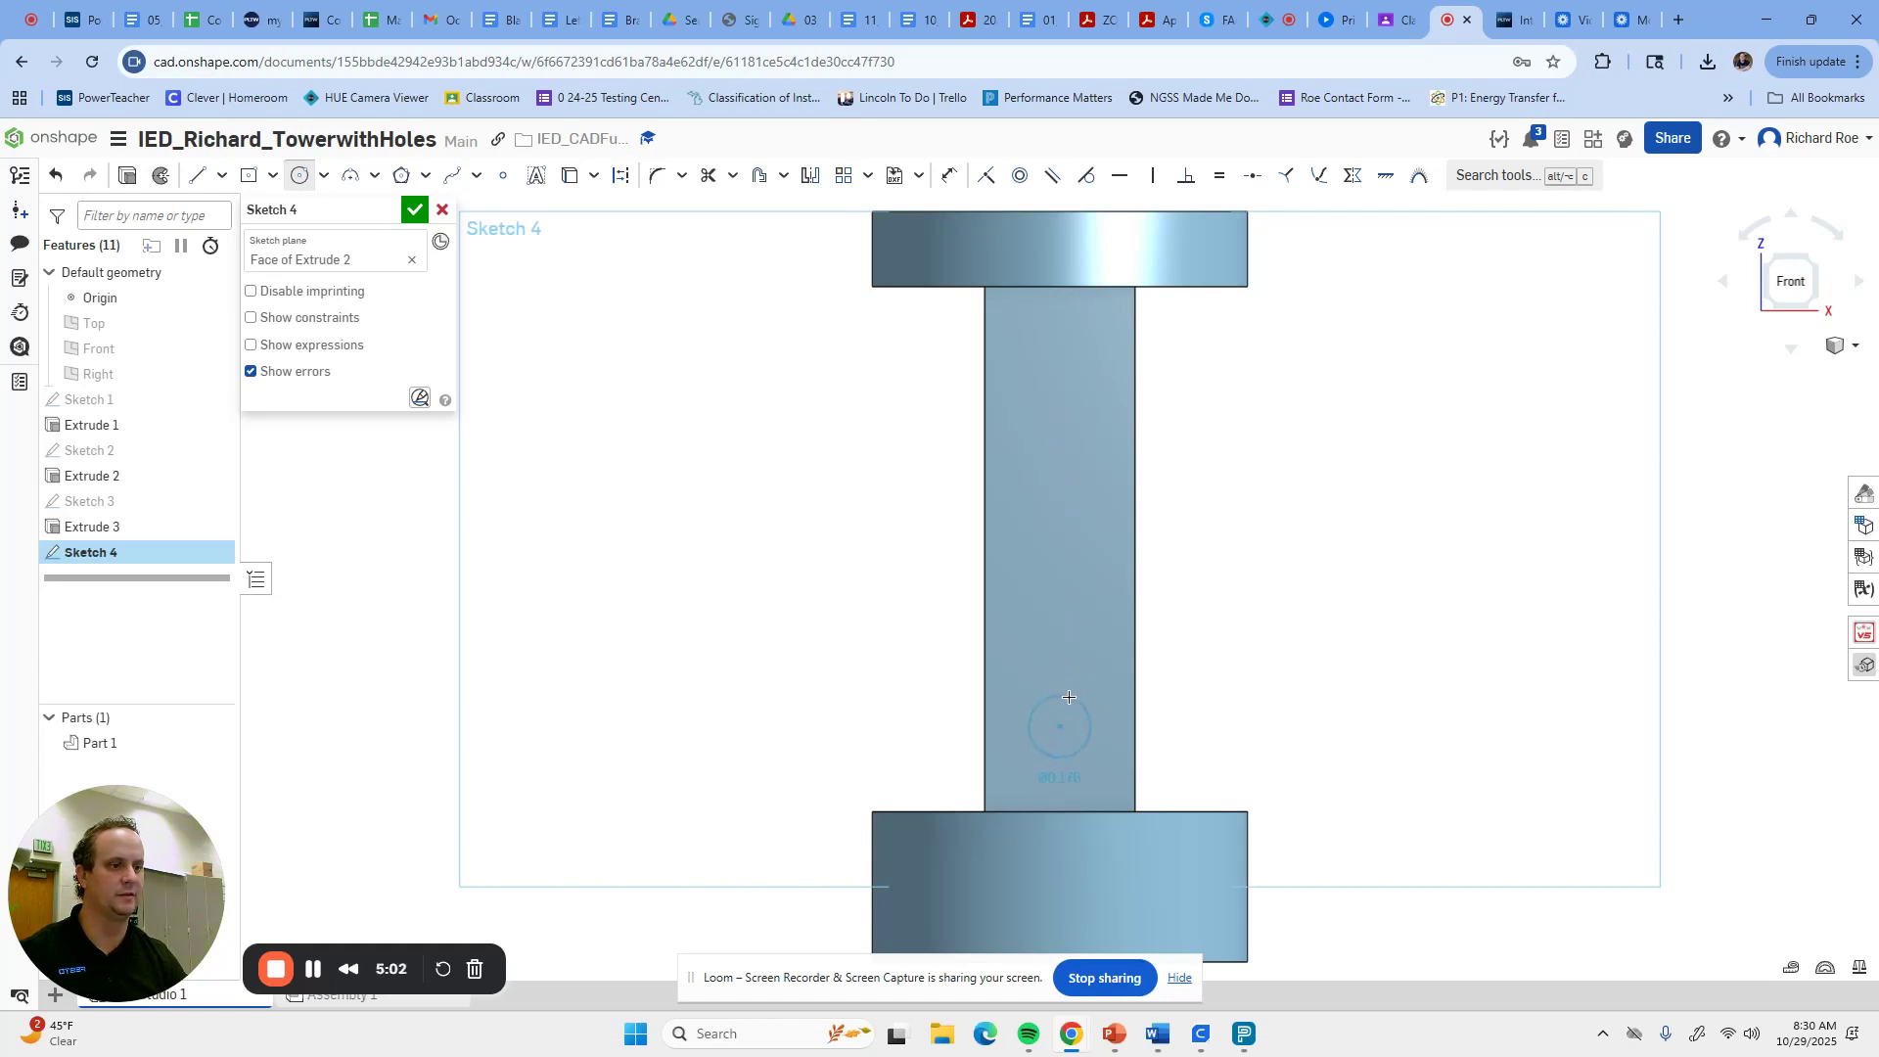
pyautogui.write('0.5')
pyautogui.press('Return')
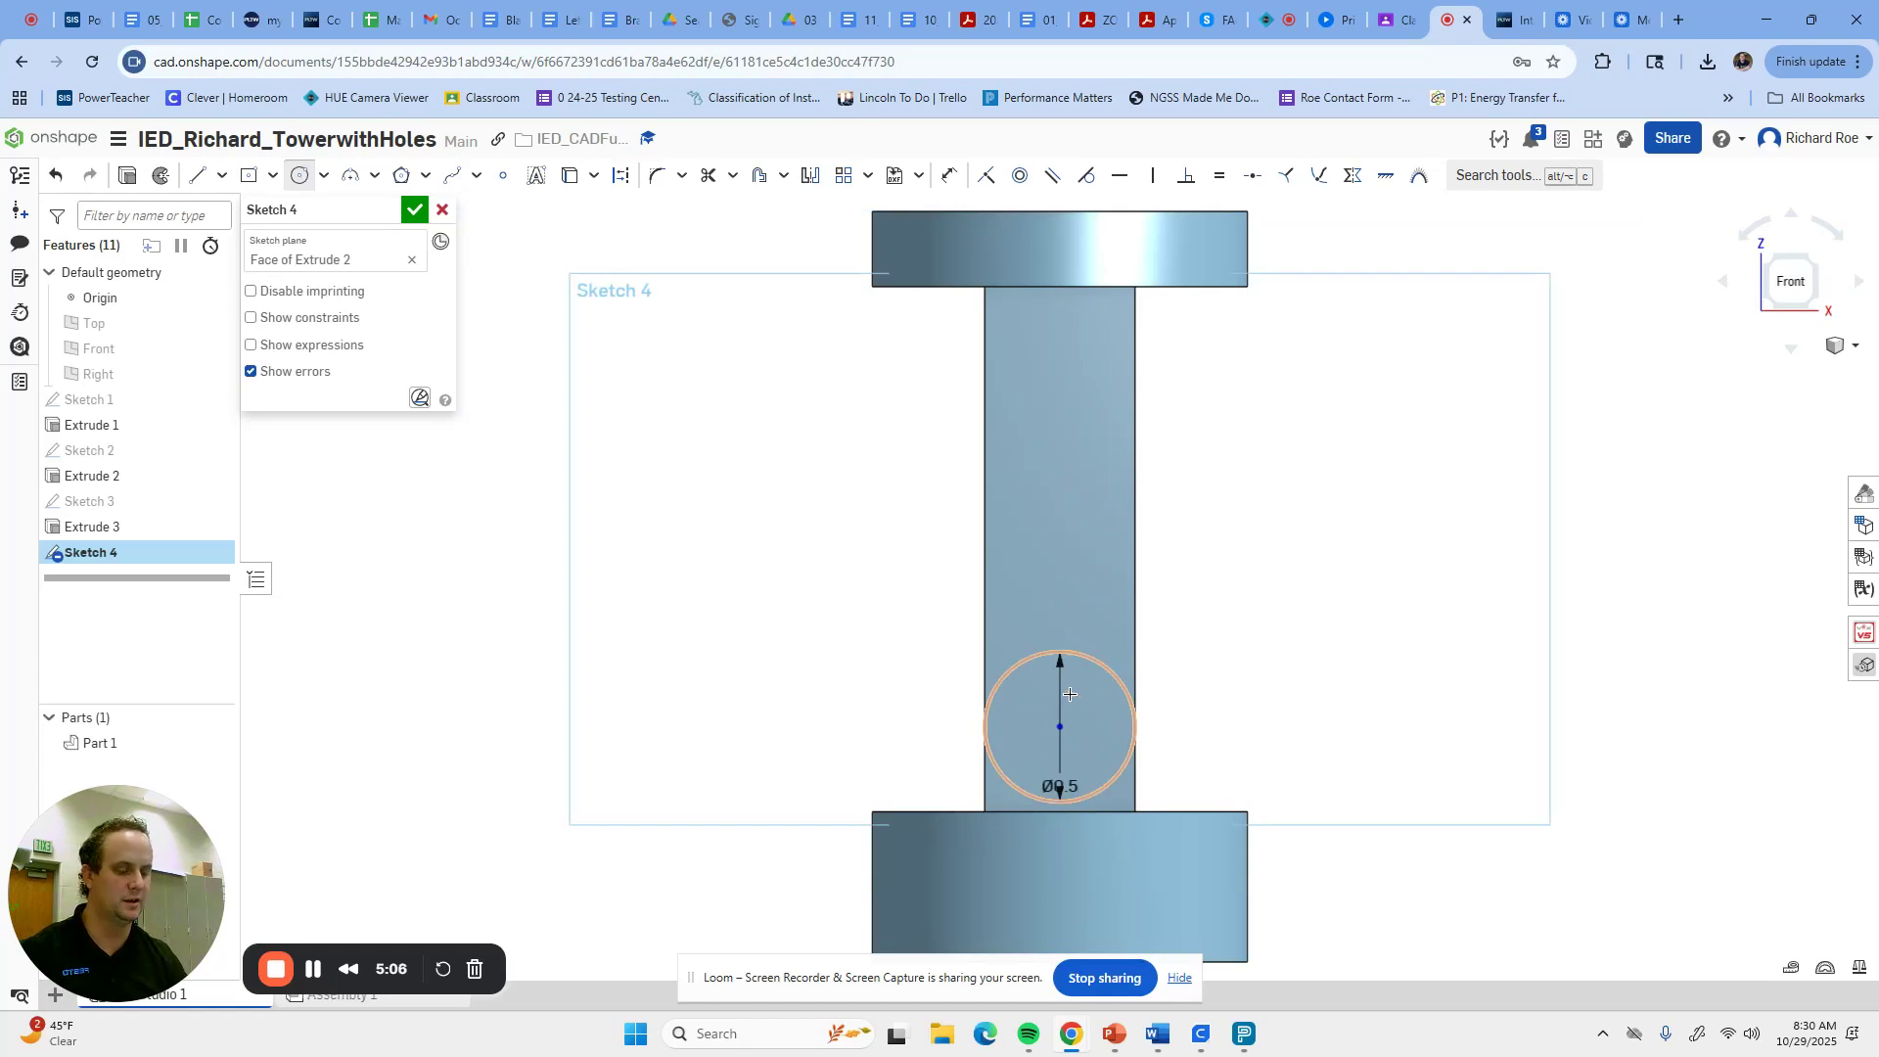
pyautogui.press('Escape')
# Set the circle's diameter to 0.25 in and move the circle slightly up the column's centreline.
pyautogui.doubleClick(1062, 784)
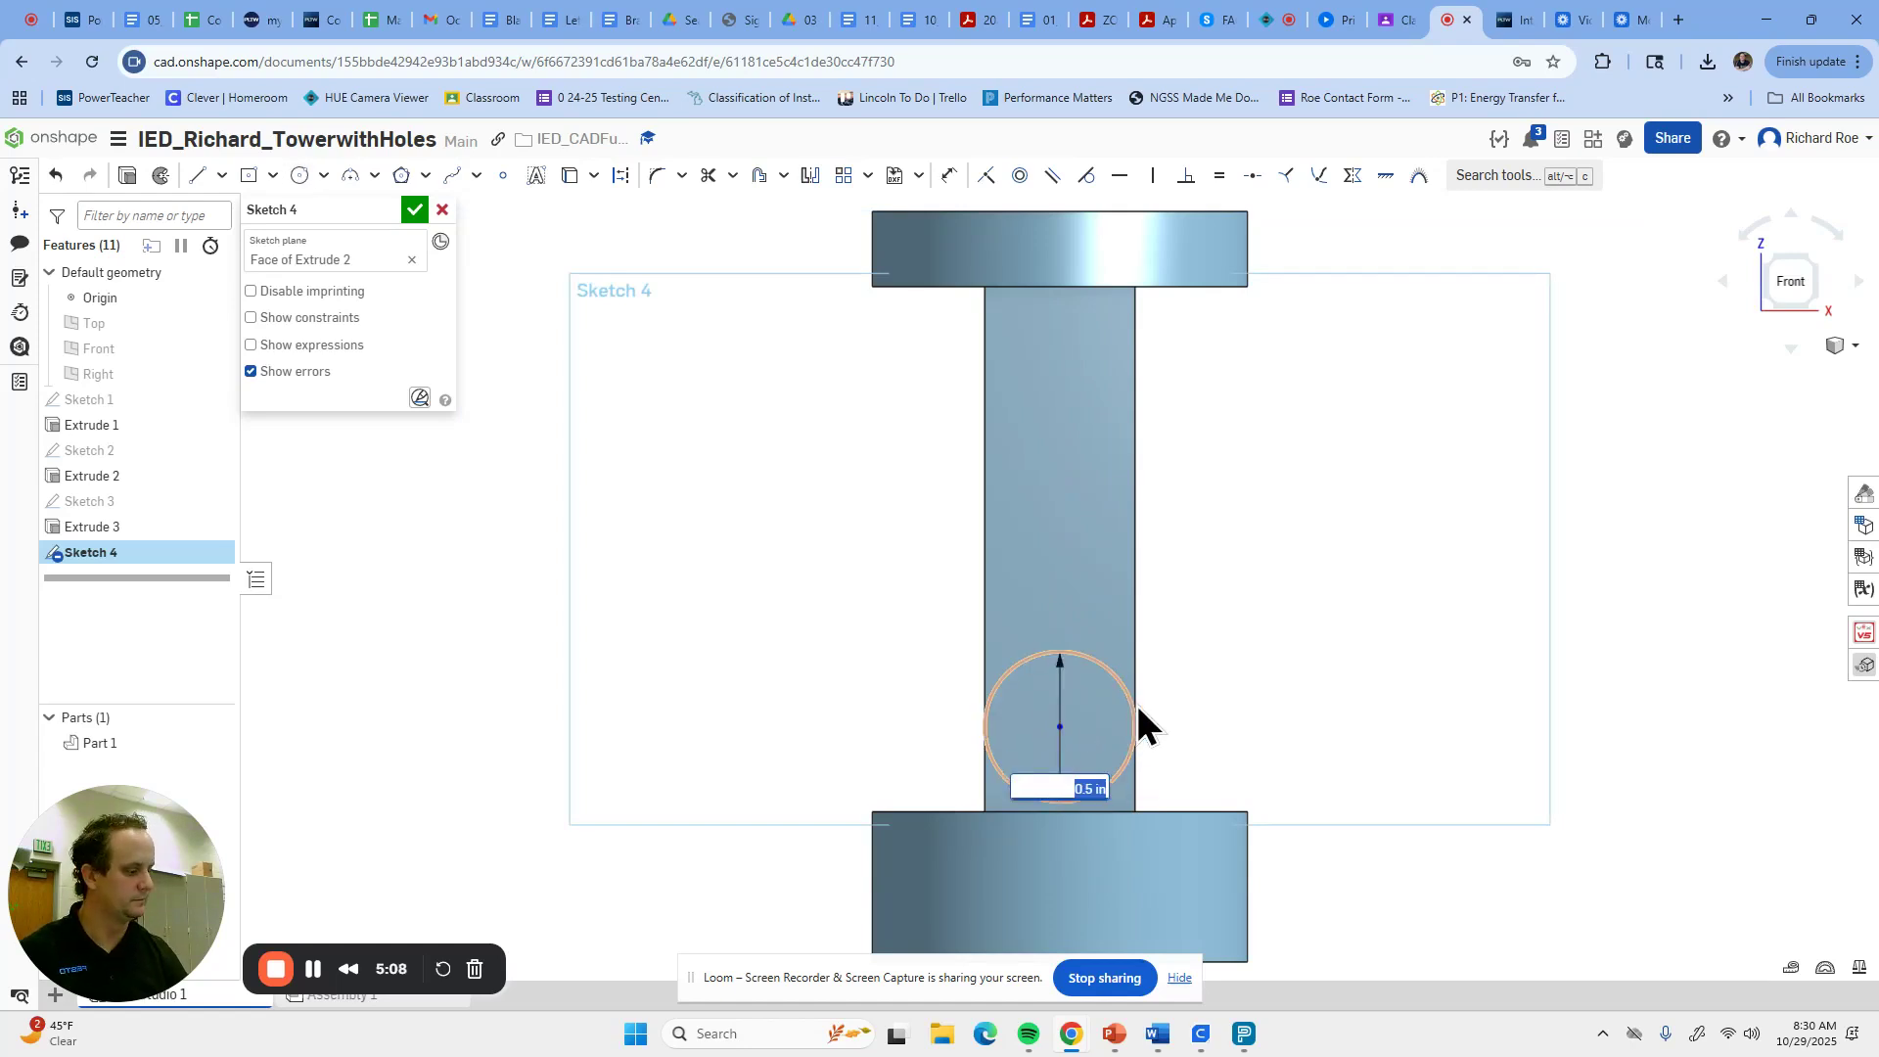
pyautogui.write('0.25')
pyautogui.press('Return')
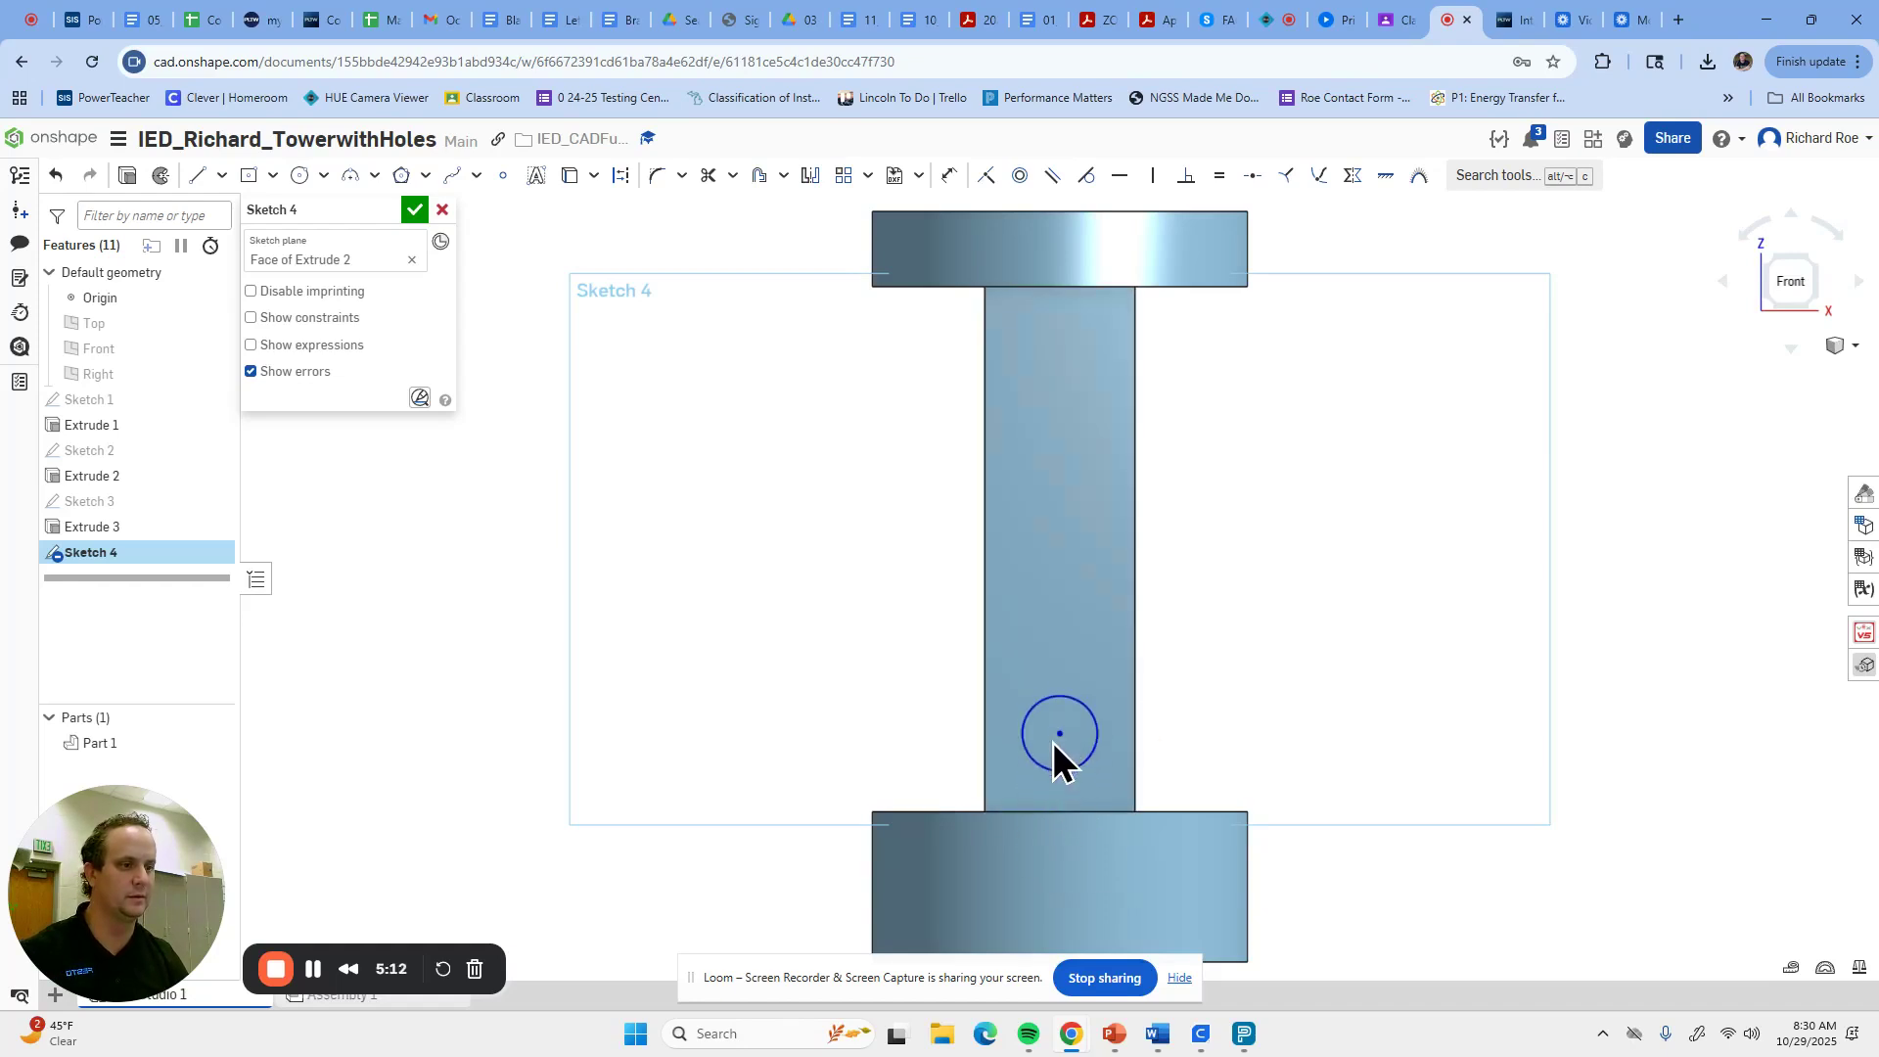
pyautogui.moveTo(1053, 742); pyautogui.dragTo(1055, 715)
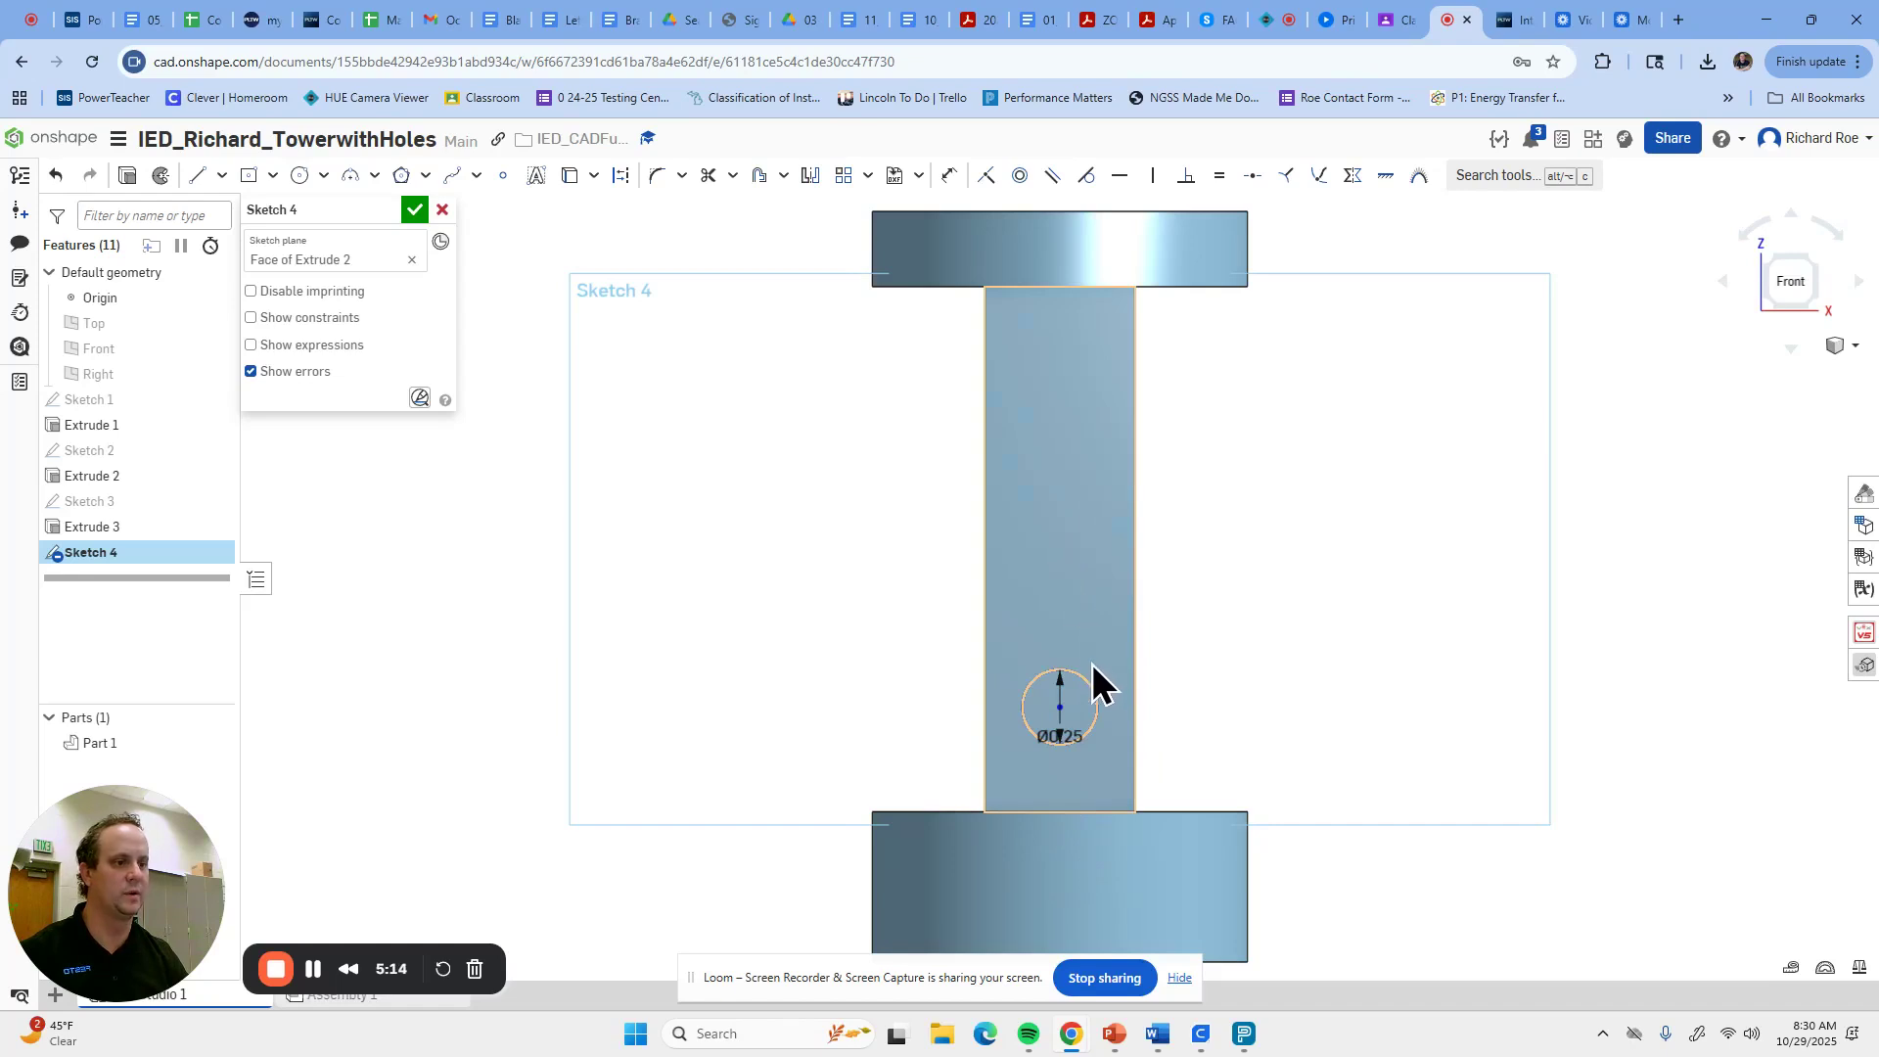
# Copy the 0.25 in circle and paste two copies above it on the column face.
pyautogui.click(1086, 682)
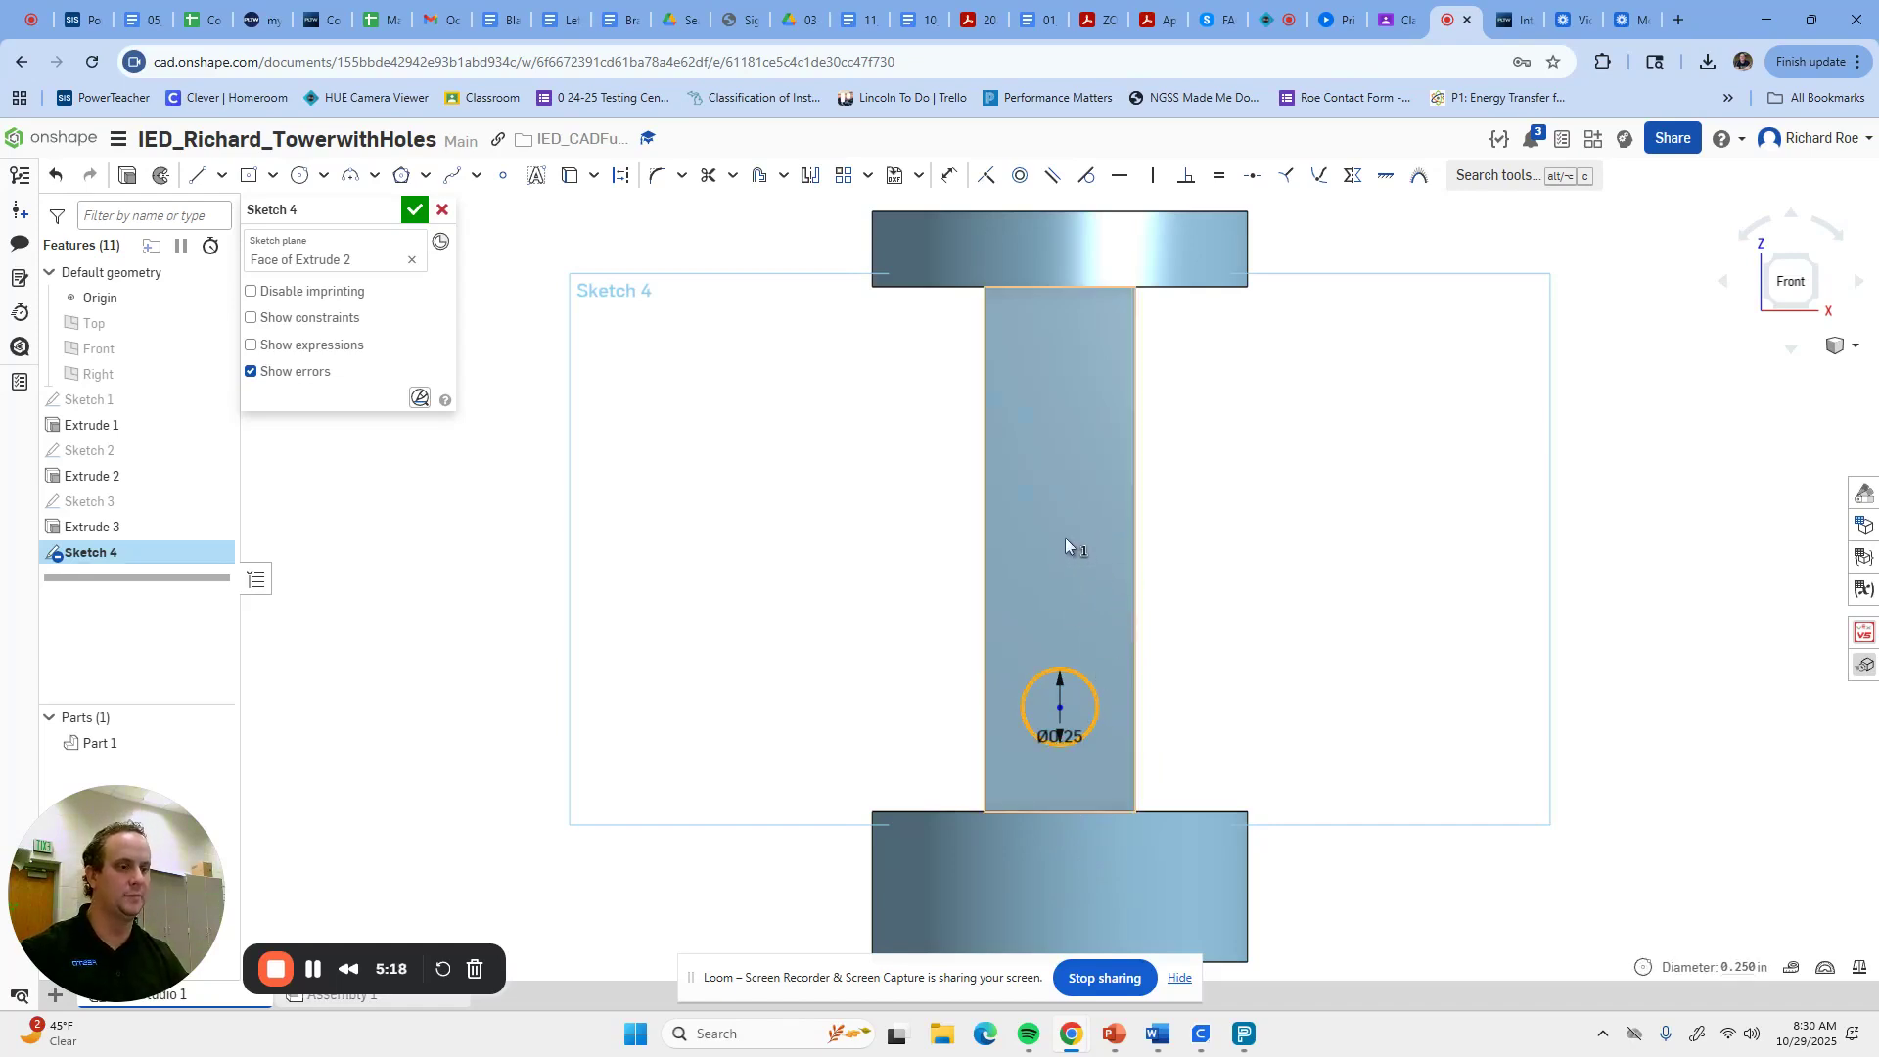
pyautogui.click(1065, 538)
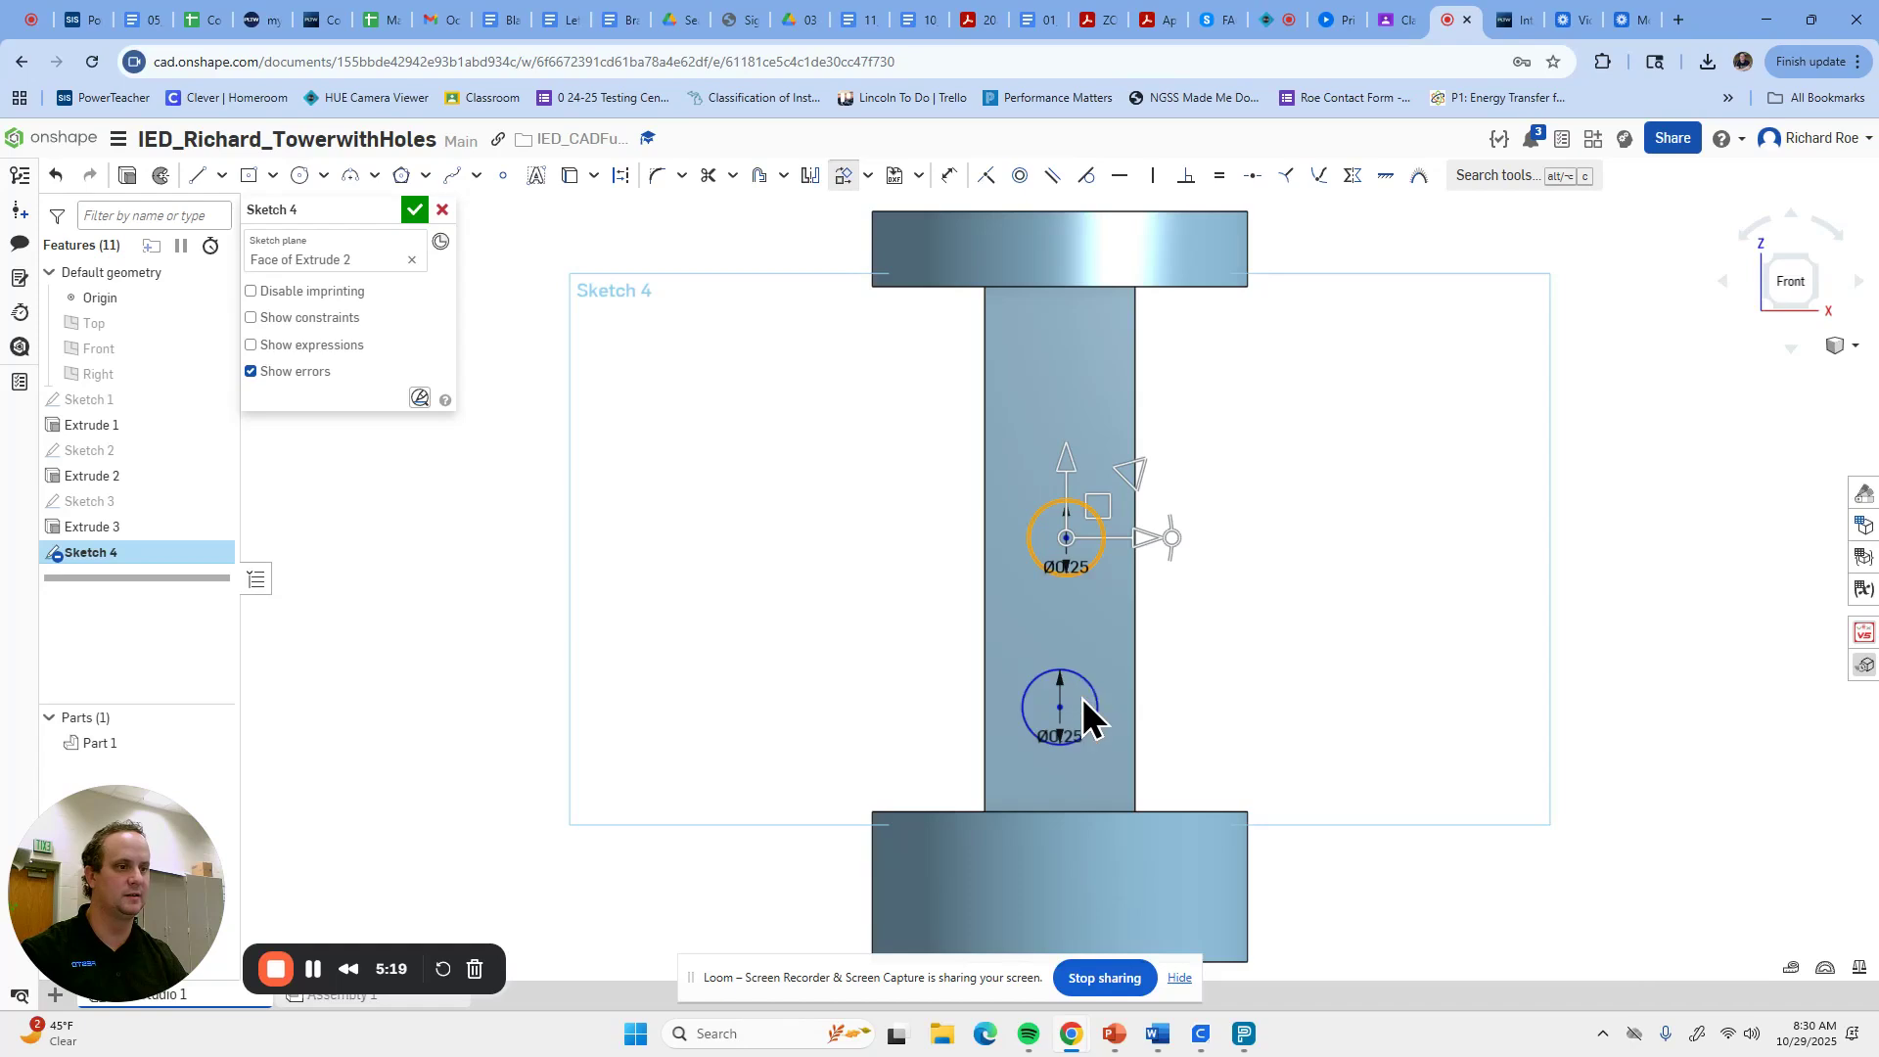
pyautogui.hotkey('ctrl', 'v')
pyautogui.click(1073, 433)
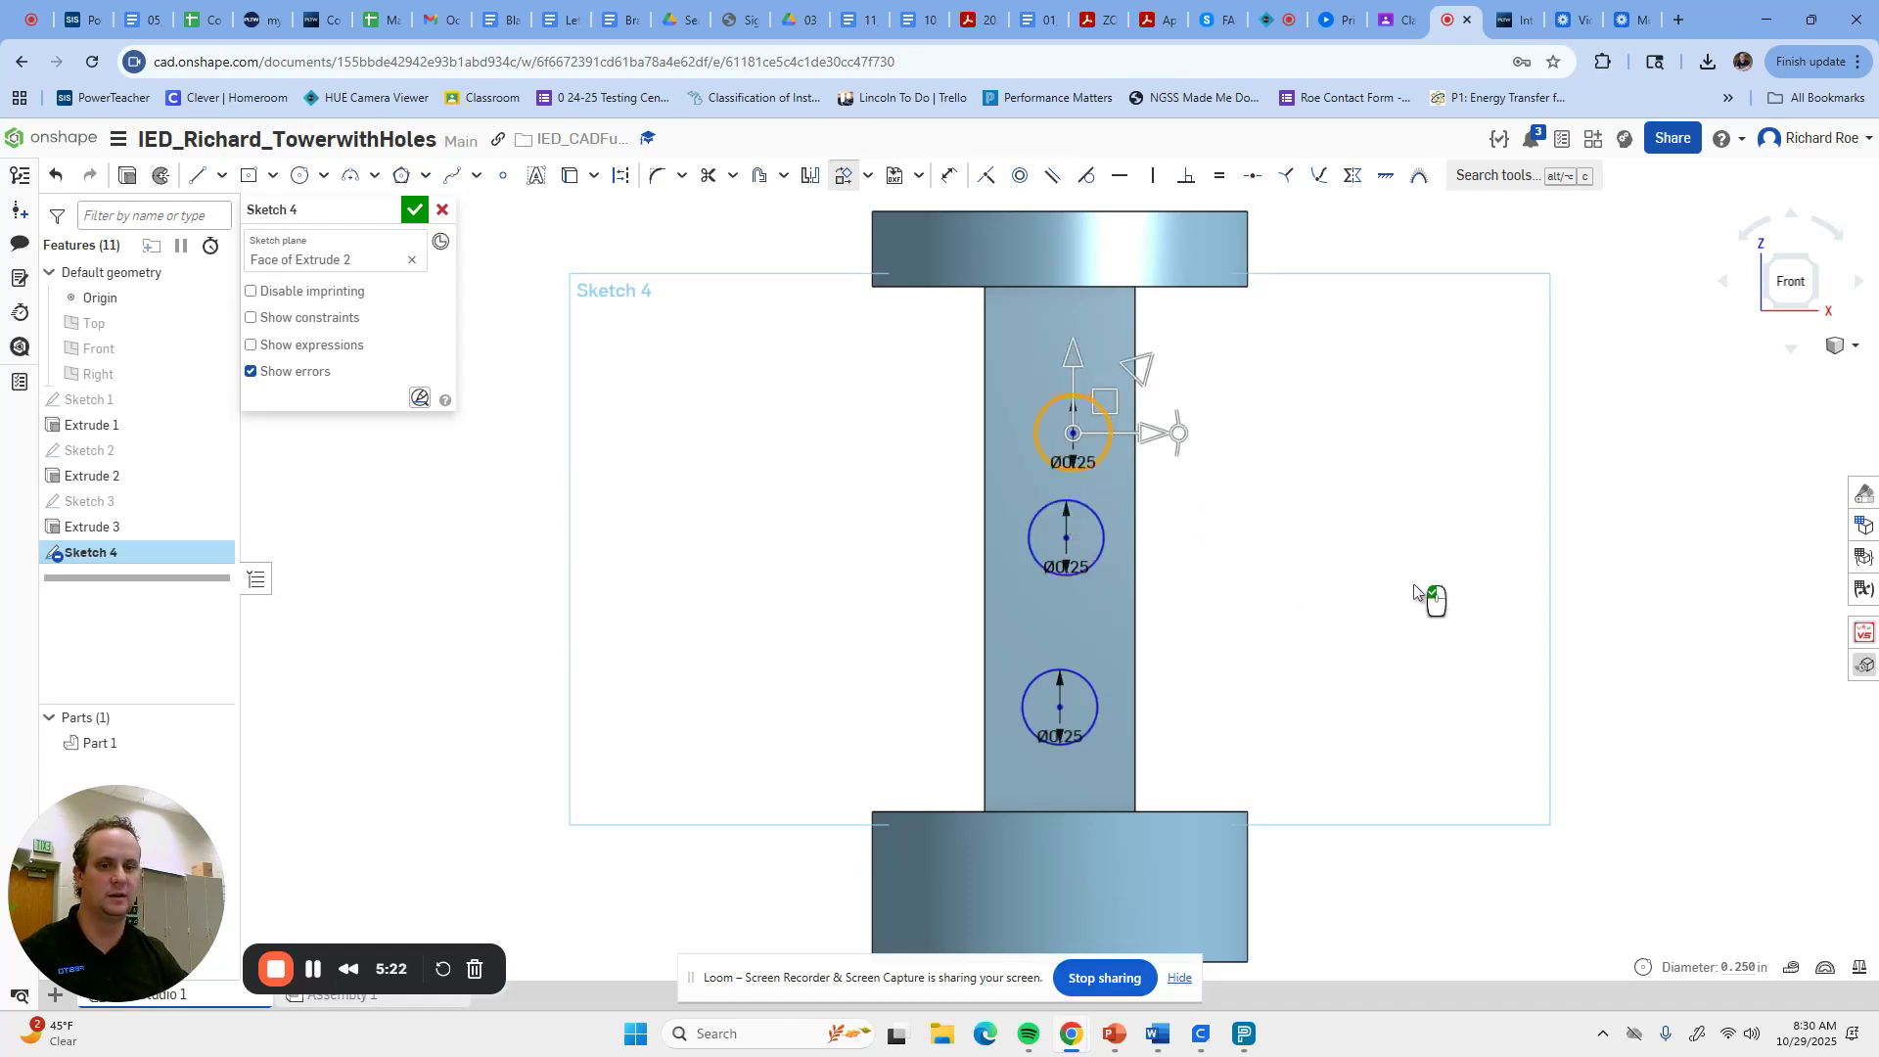
pyautogui.click(1415, 590)
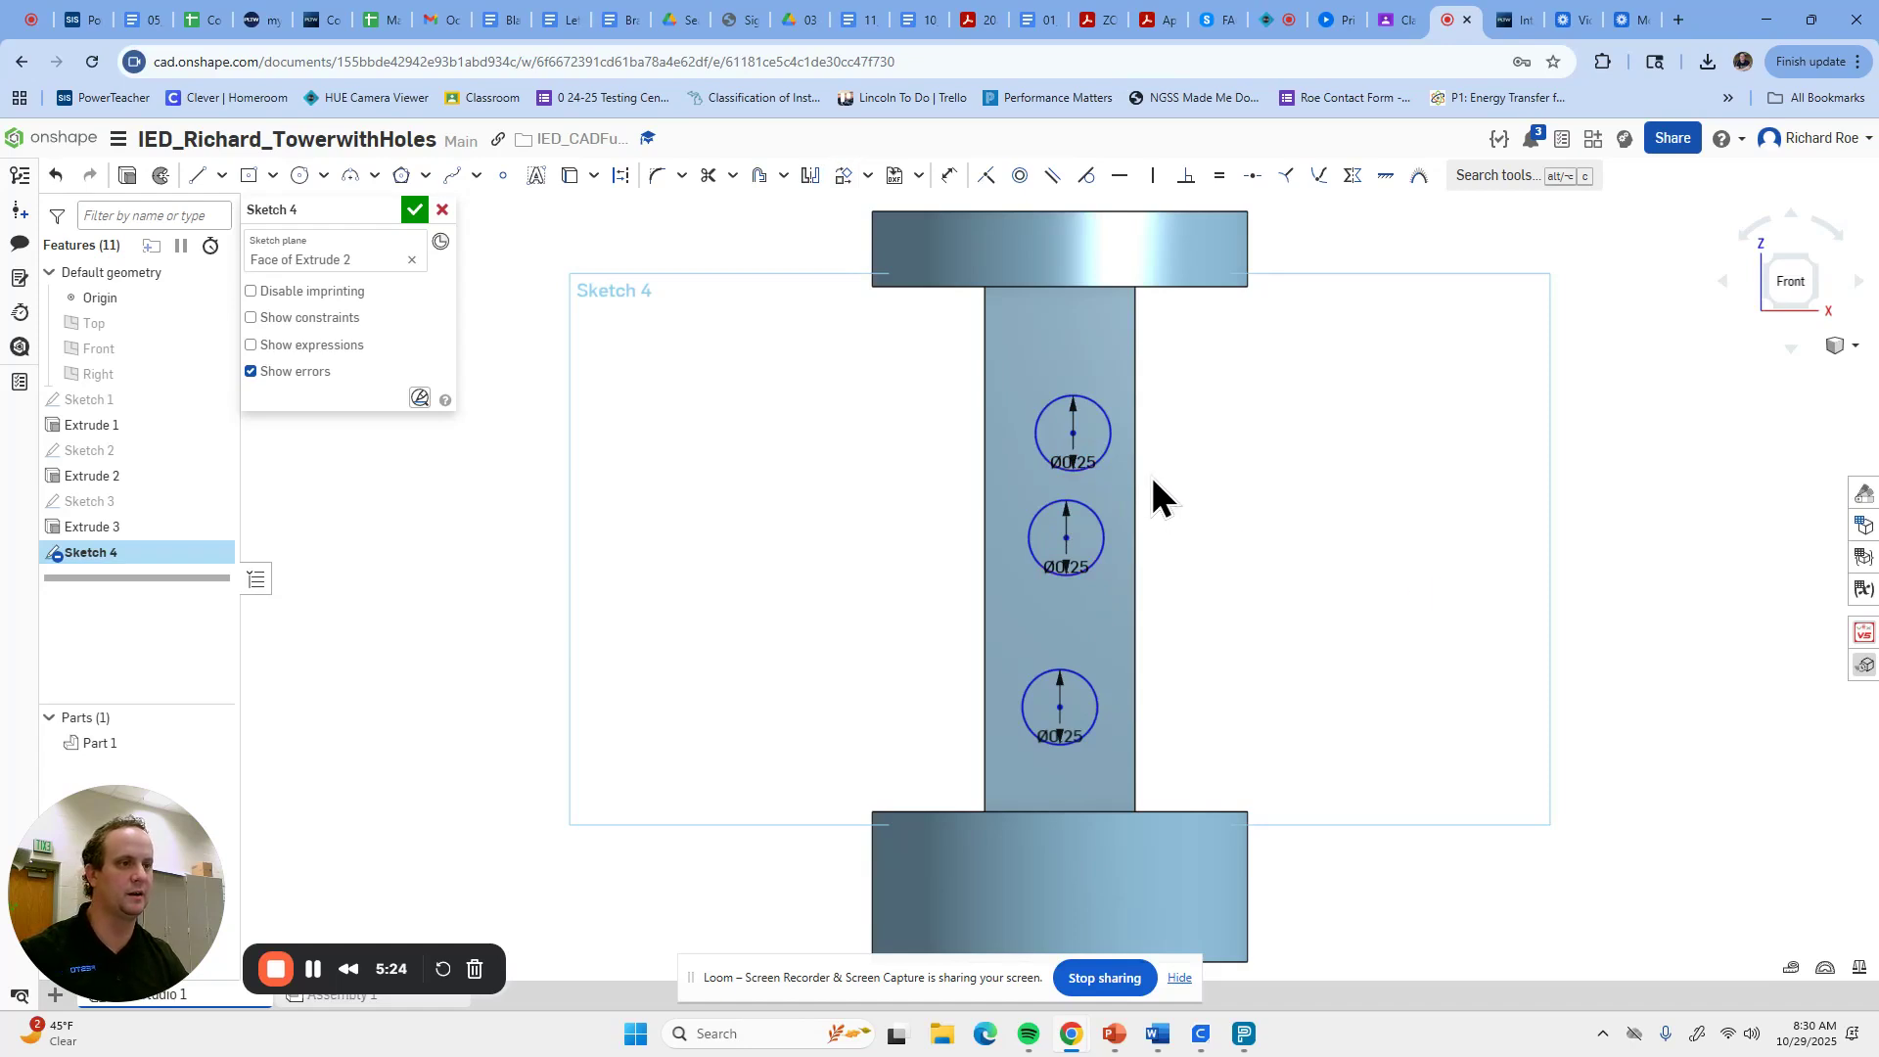
# Align both copied circles with the column's vertical centreline, undoing the middle circle's snap to the edge midpoint.
pyautogui.moveTo(1073, 441); pyautogui.dragTo(1060, 434)
pyautogui.moveTo(1067, 538)
pyautogui.mouseDown()
pyautogui.moveTo(1086, 538)
pyautogui.moveTo(1060, 536)
pyautogui.moveTo(1061, 583)
pyautogui.moveTo(1057, 544)
pyautogui.moveTo(1020, 585)
pyautogui.moveTo(1061, 548)
pyautogui.mouseUp()
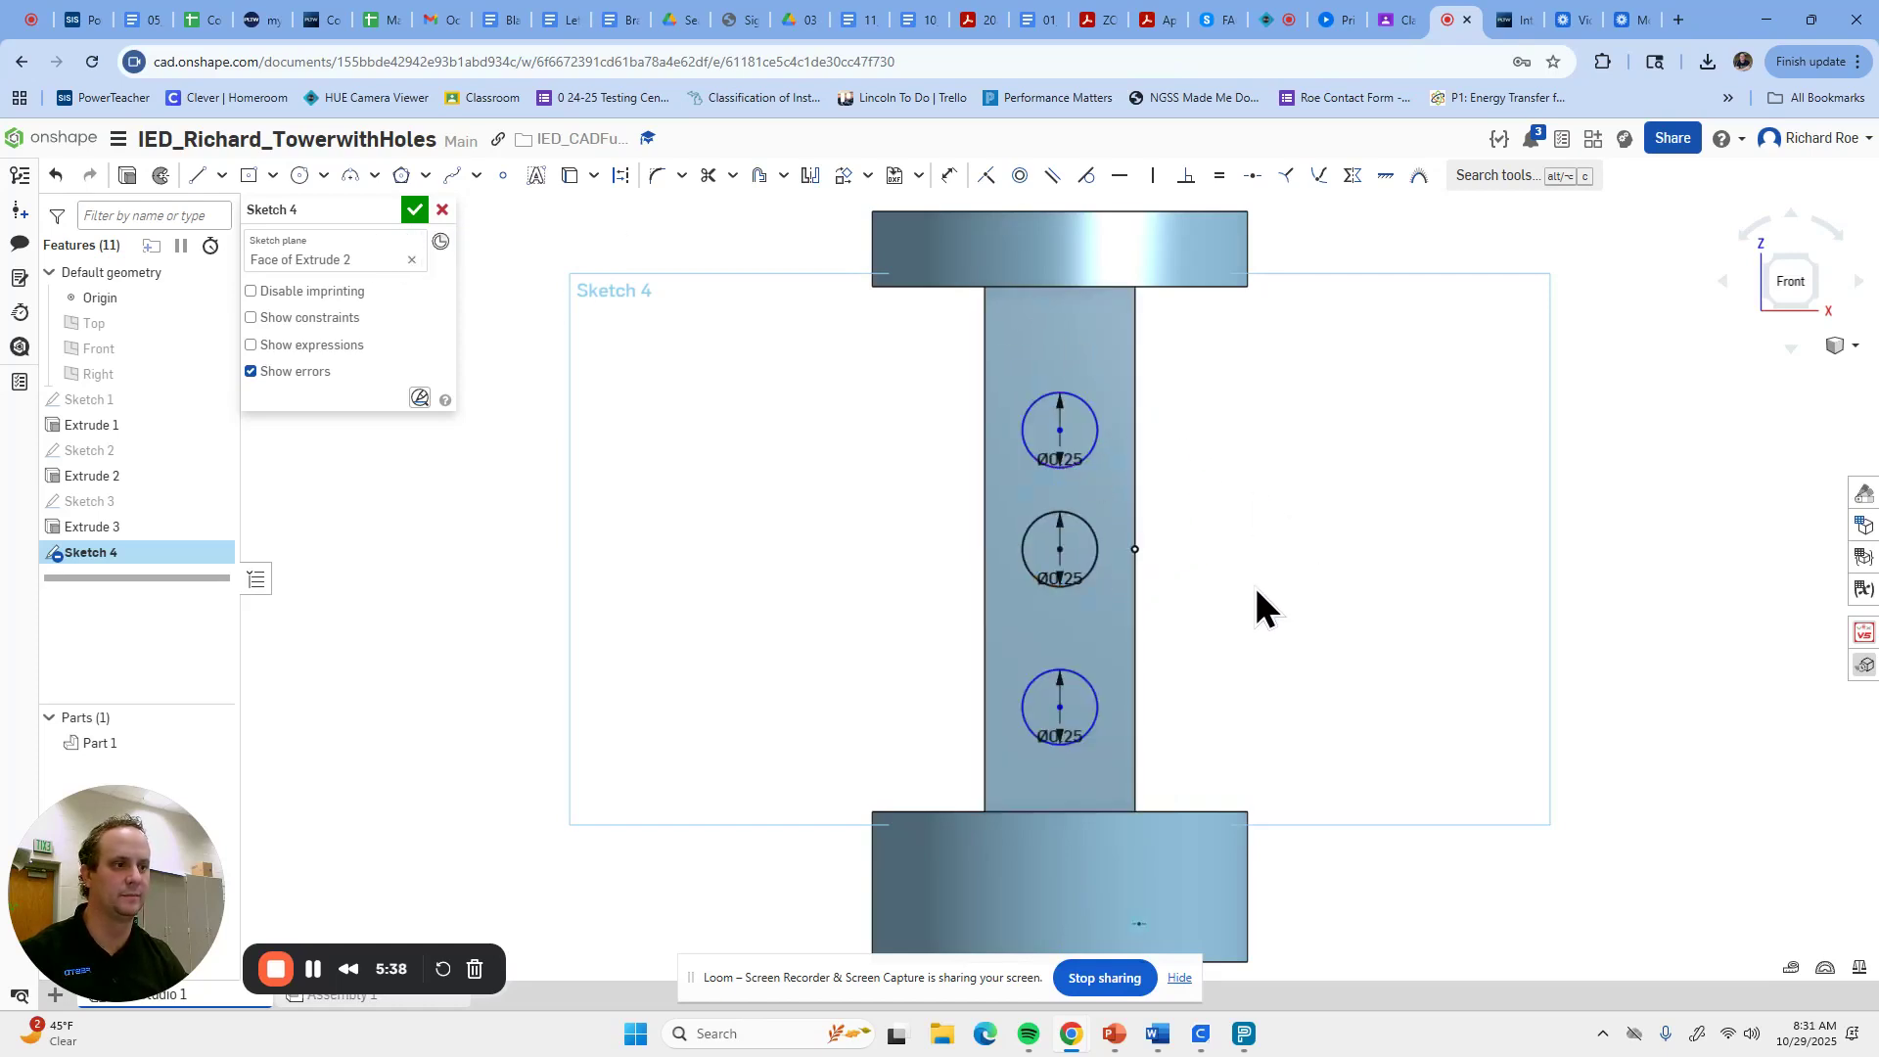
pyautogui.click(56, 175)
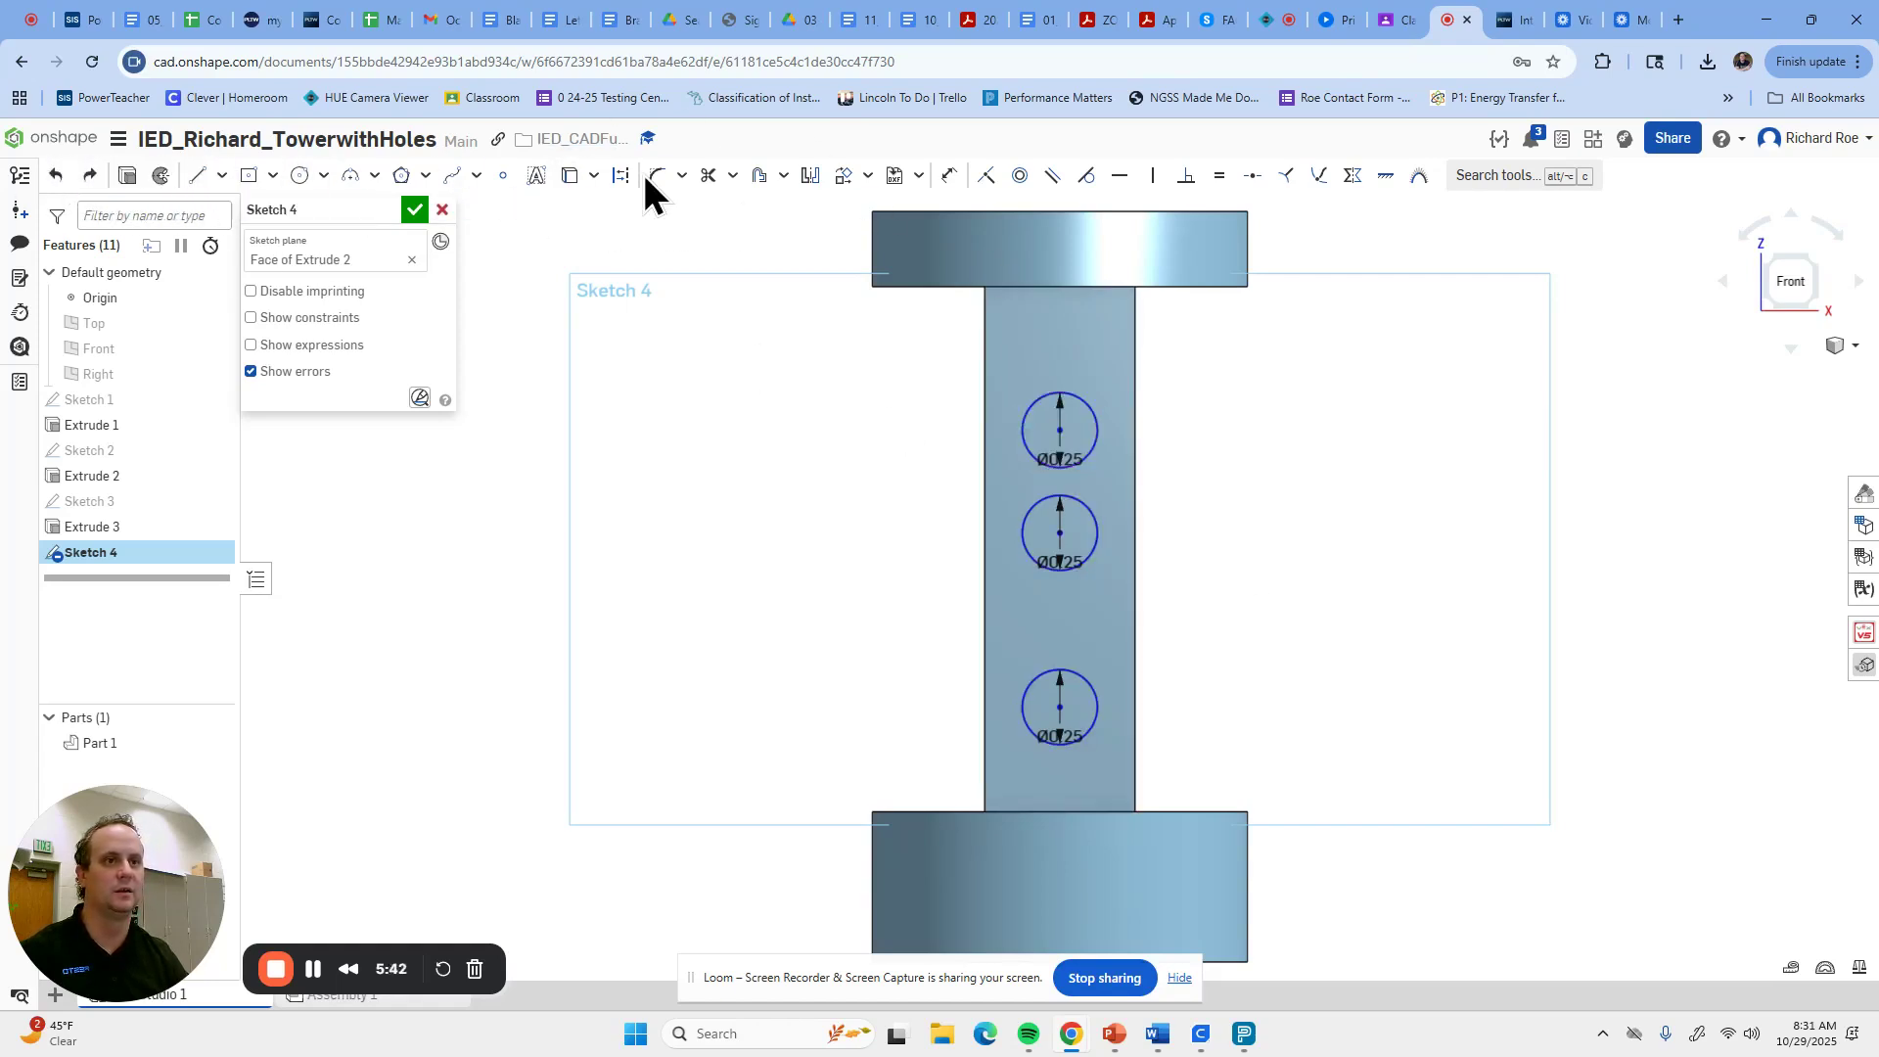
# Dimension the lowest circle's center 0.5 in above the top edge of the round base.
pyautogui.click(948, 178)
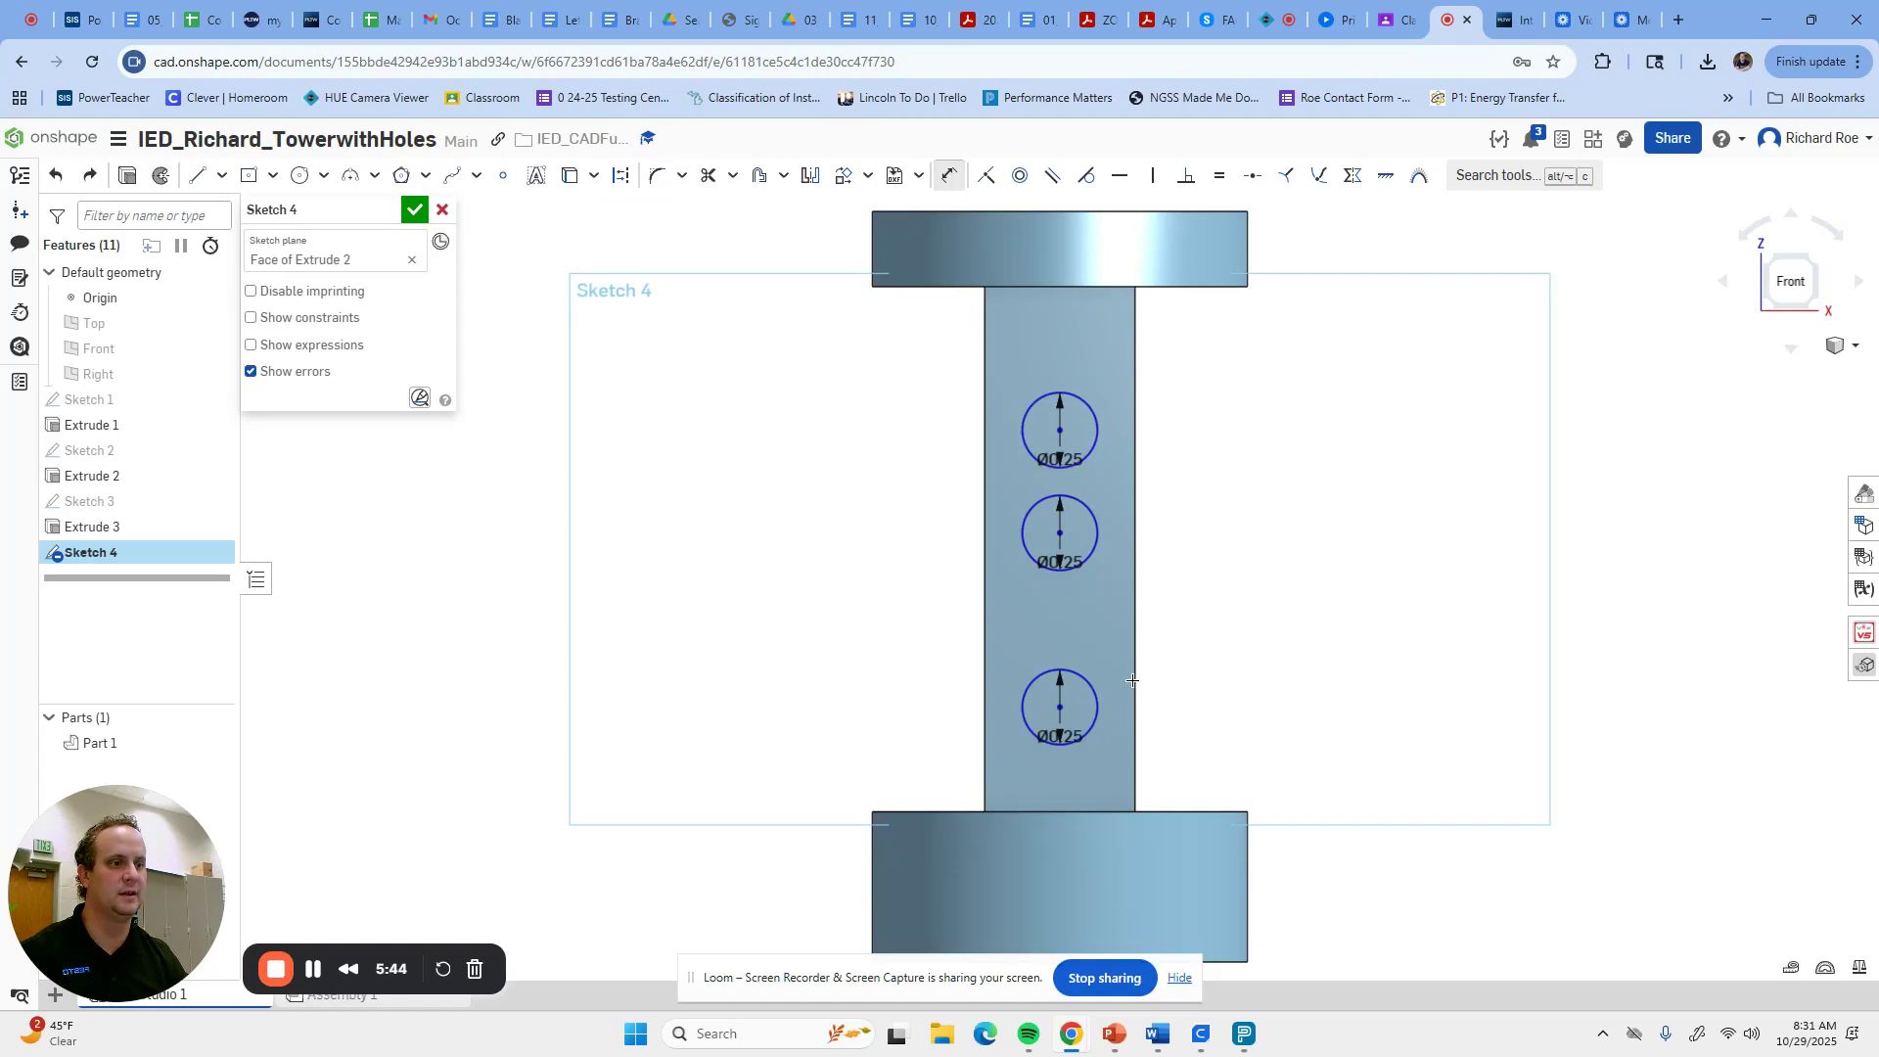
pyautogui.click(1061, 708)
pyautogui.click(1061, 812)
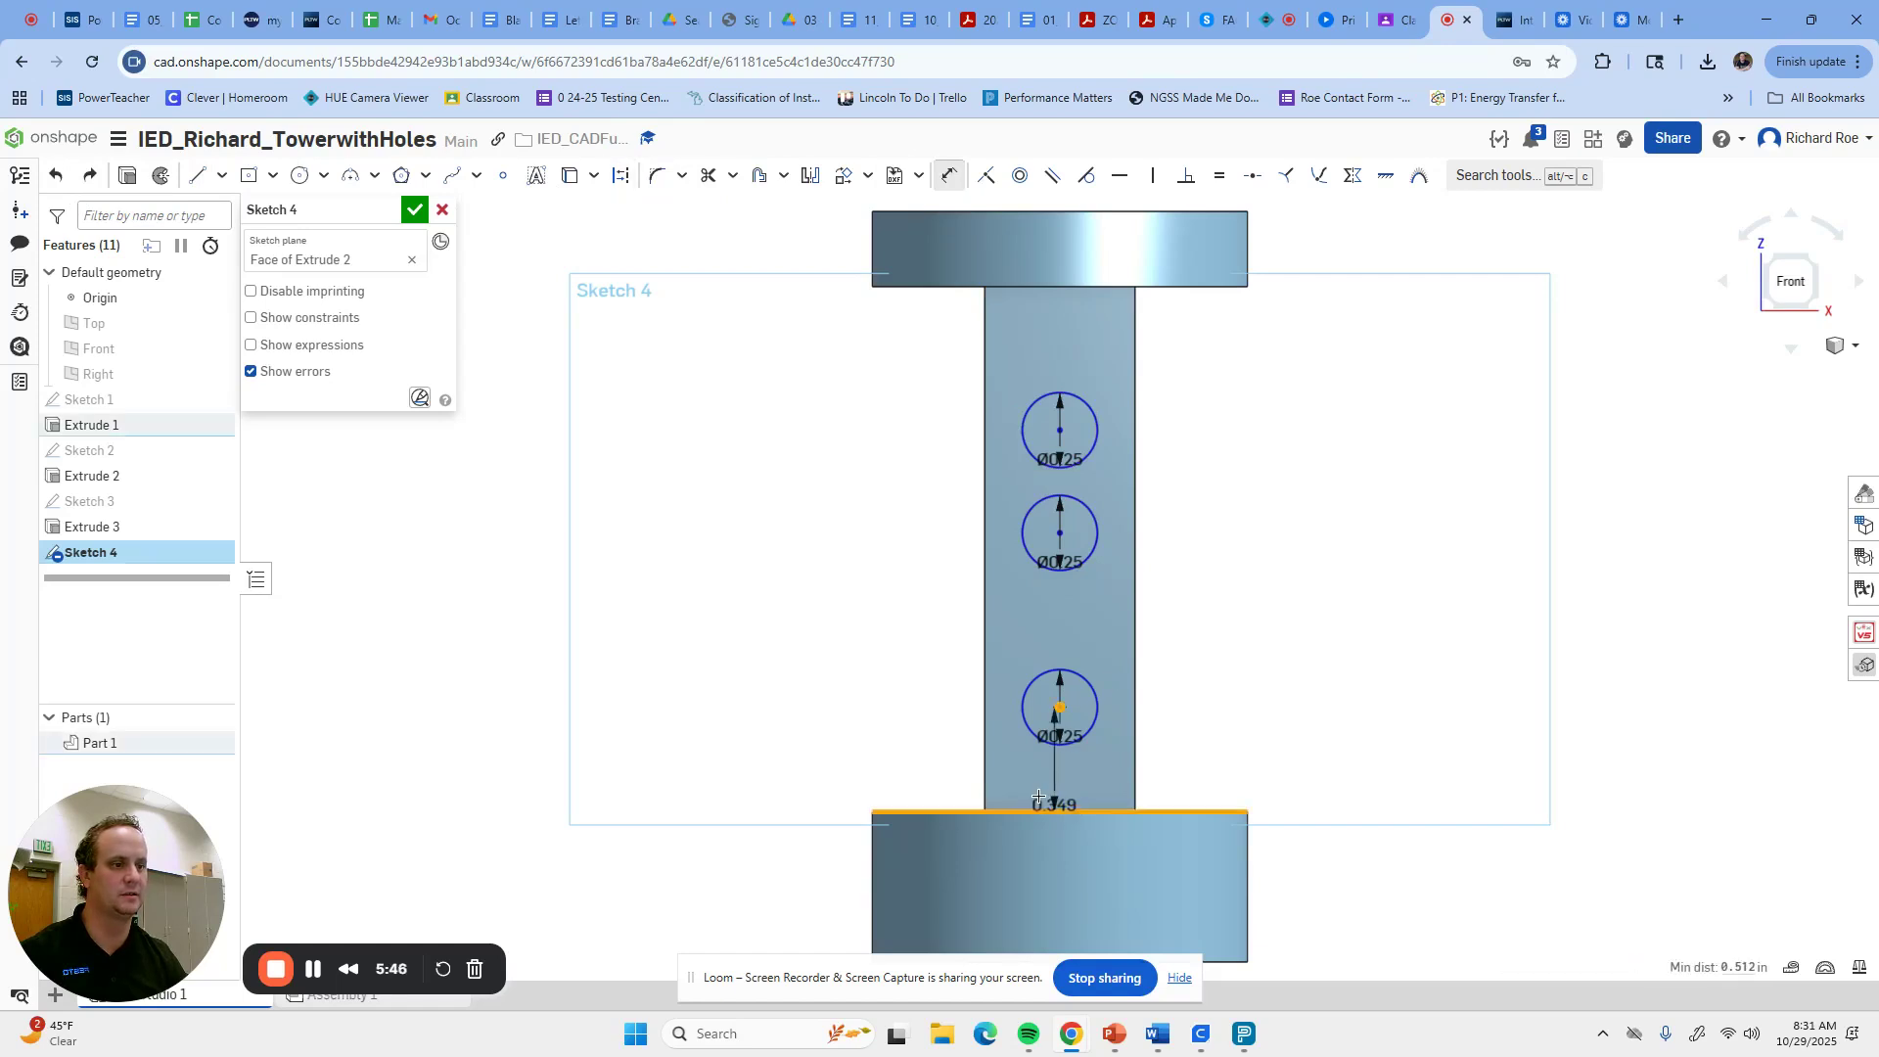
pyautogui.click(803, 753)
pyautogui.write('0.5')
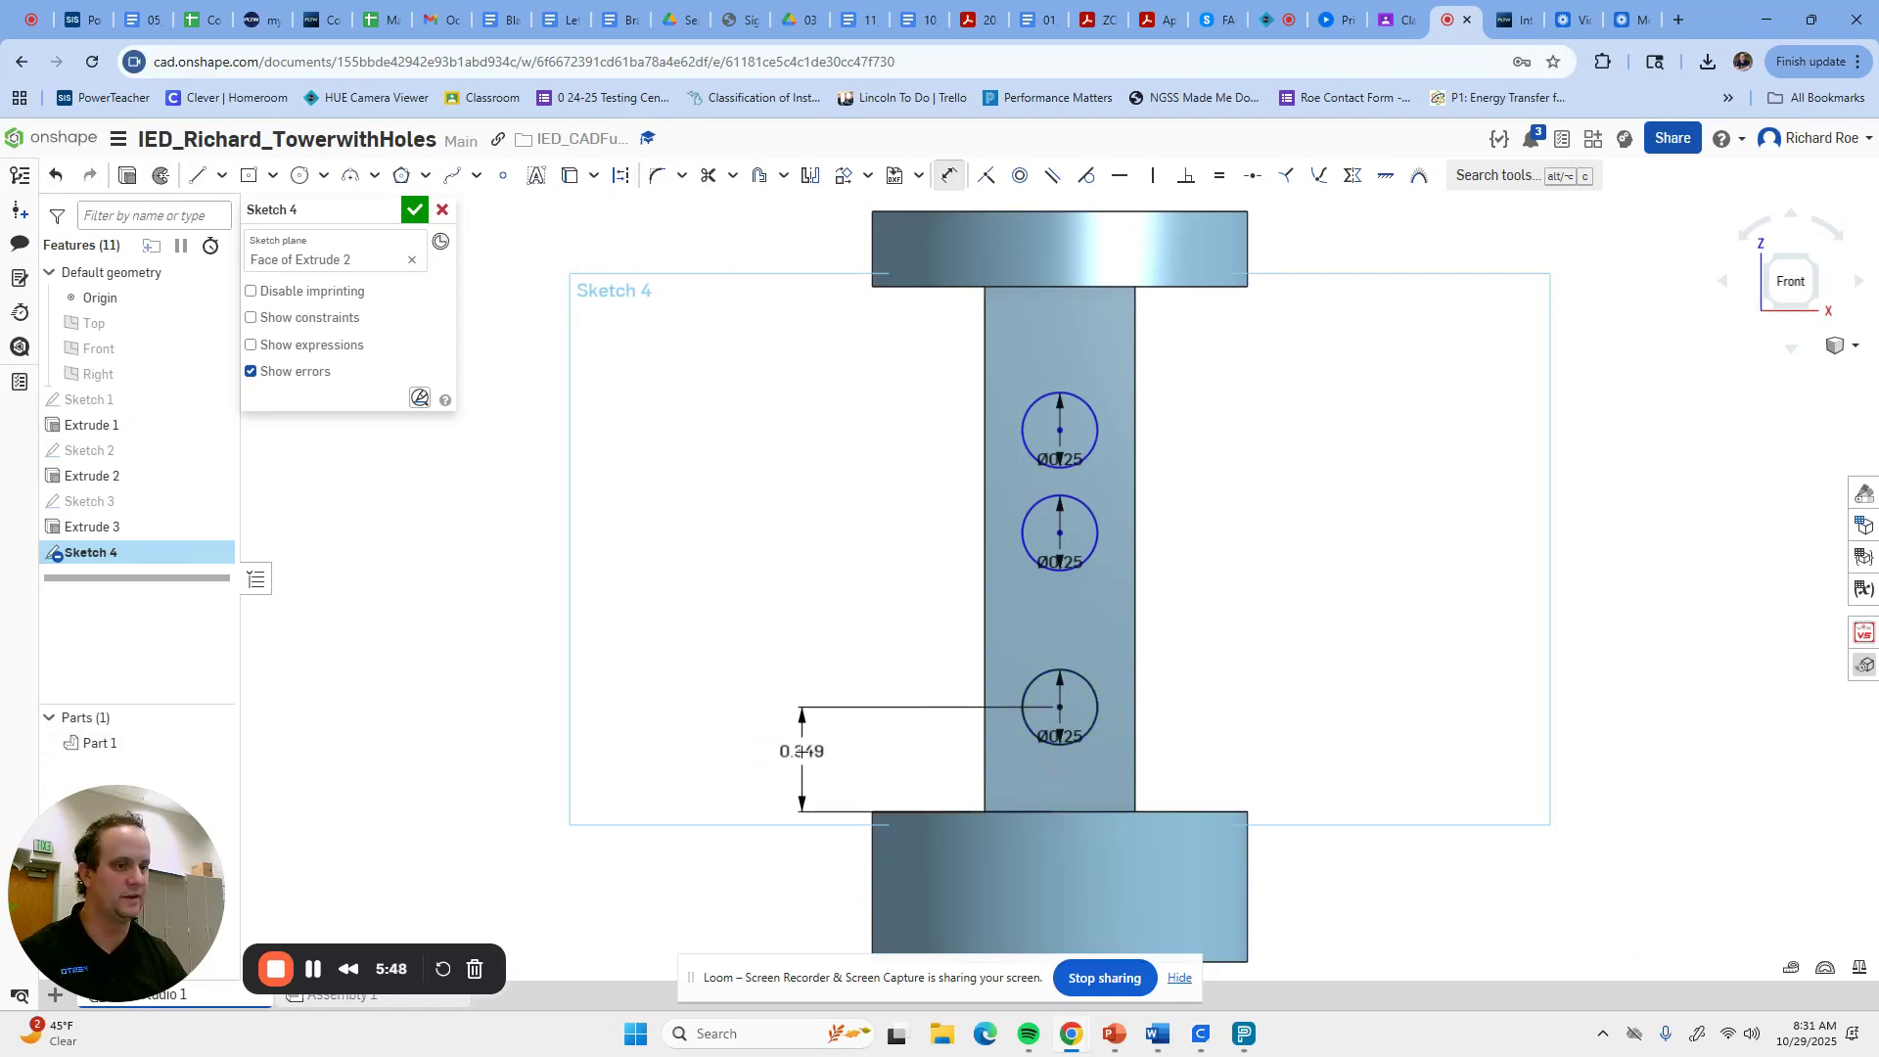
pyautogui.press('Return')
# Dimension the vertical distance between the lowest and middle circle centers as 0.5 in.
pyautogui.press('d')
pyautogui.click(1061, 663)
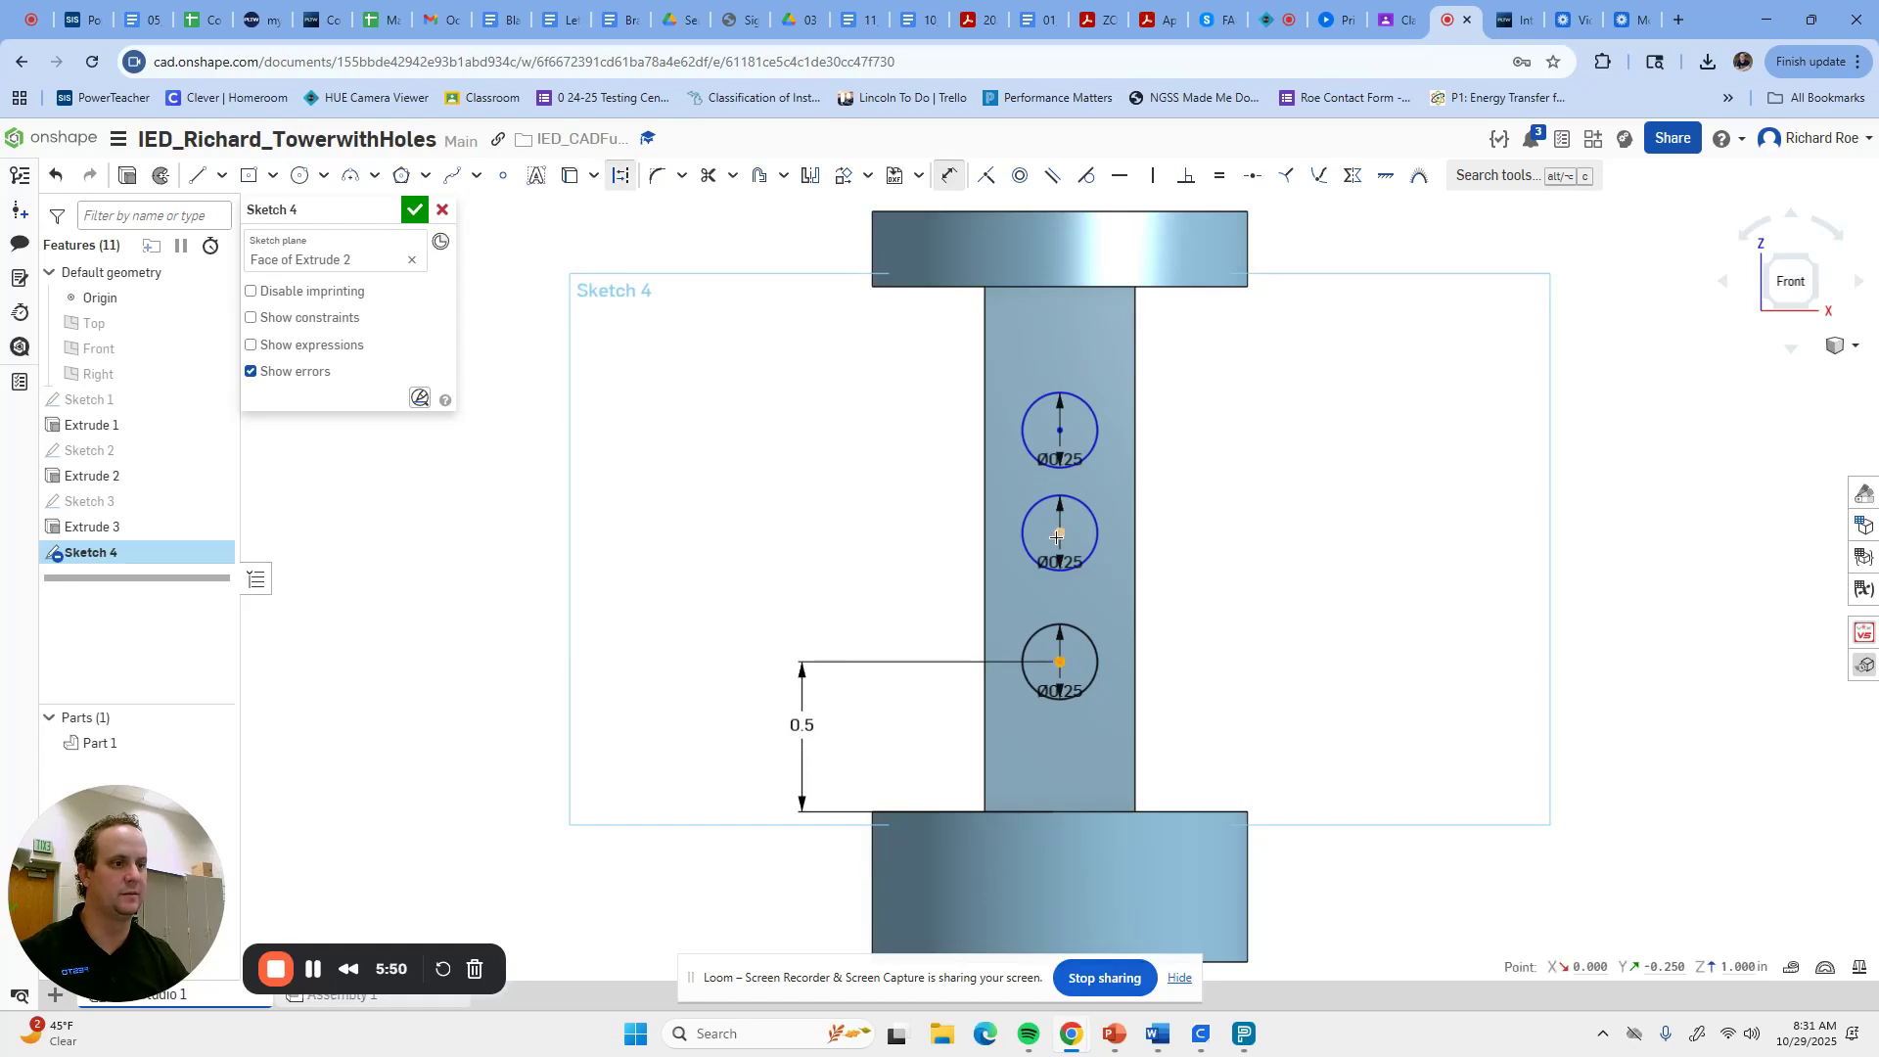
pyautogui.click(829, 513)
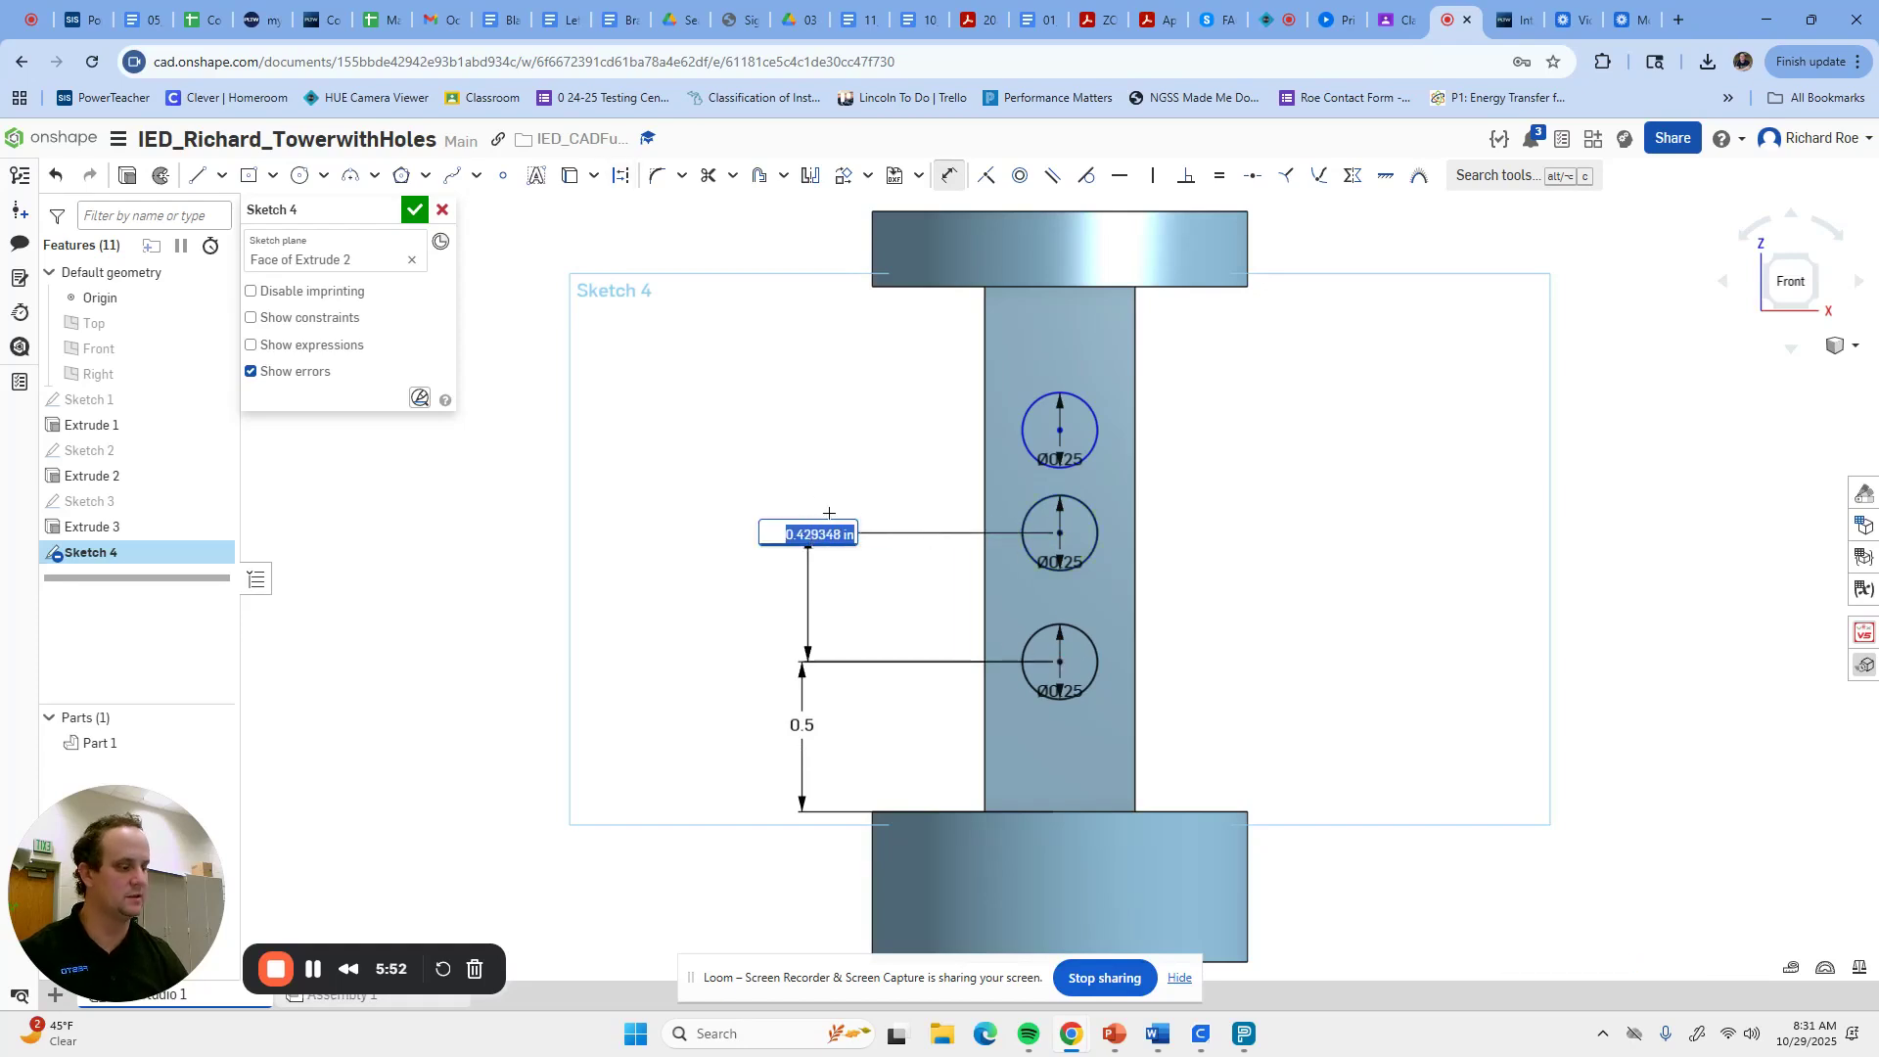
pyautogui.write('.5')
pyautogui.press('Return')
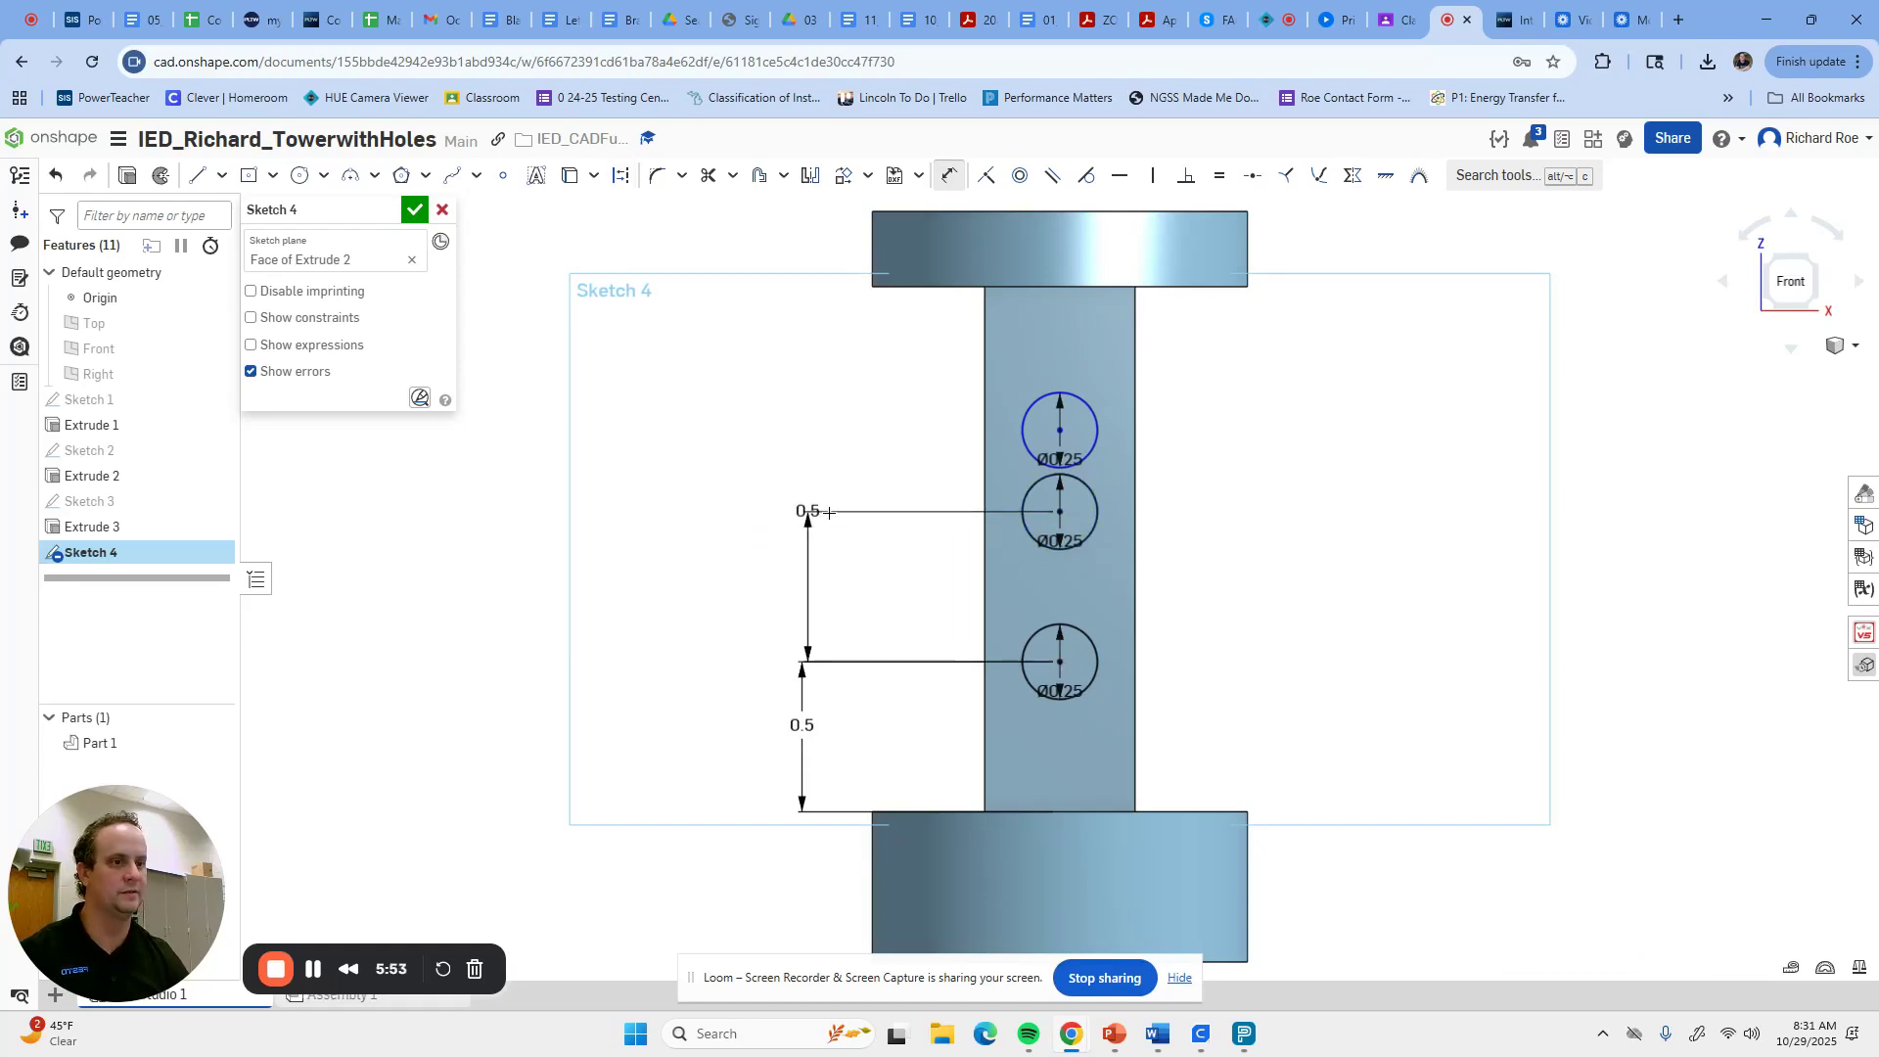
# Dimension the vertical distance between the middle and upper circle centers as 0.5 in.
pyautogui.click(1061, 507)
pyautogui.click(1063, 430)
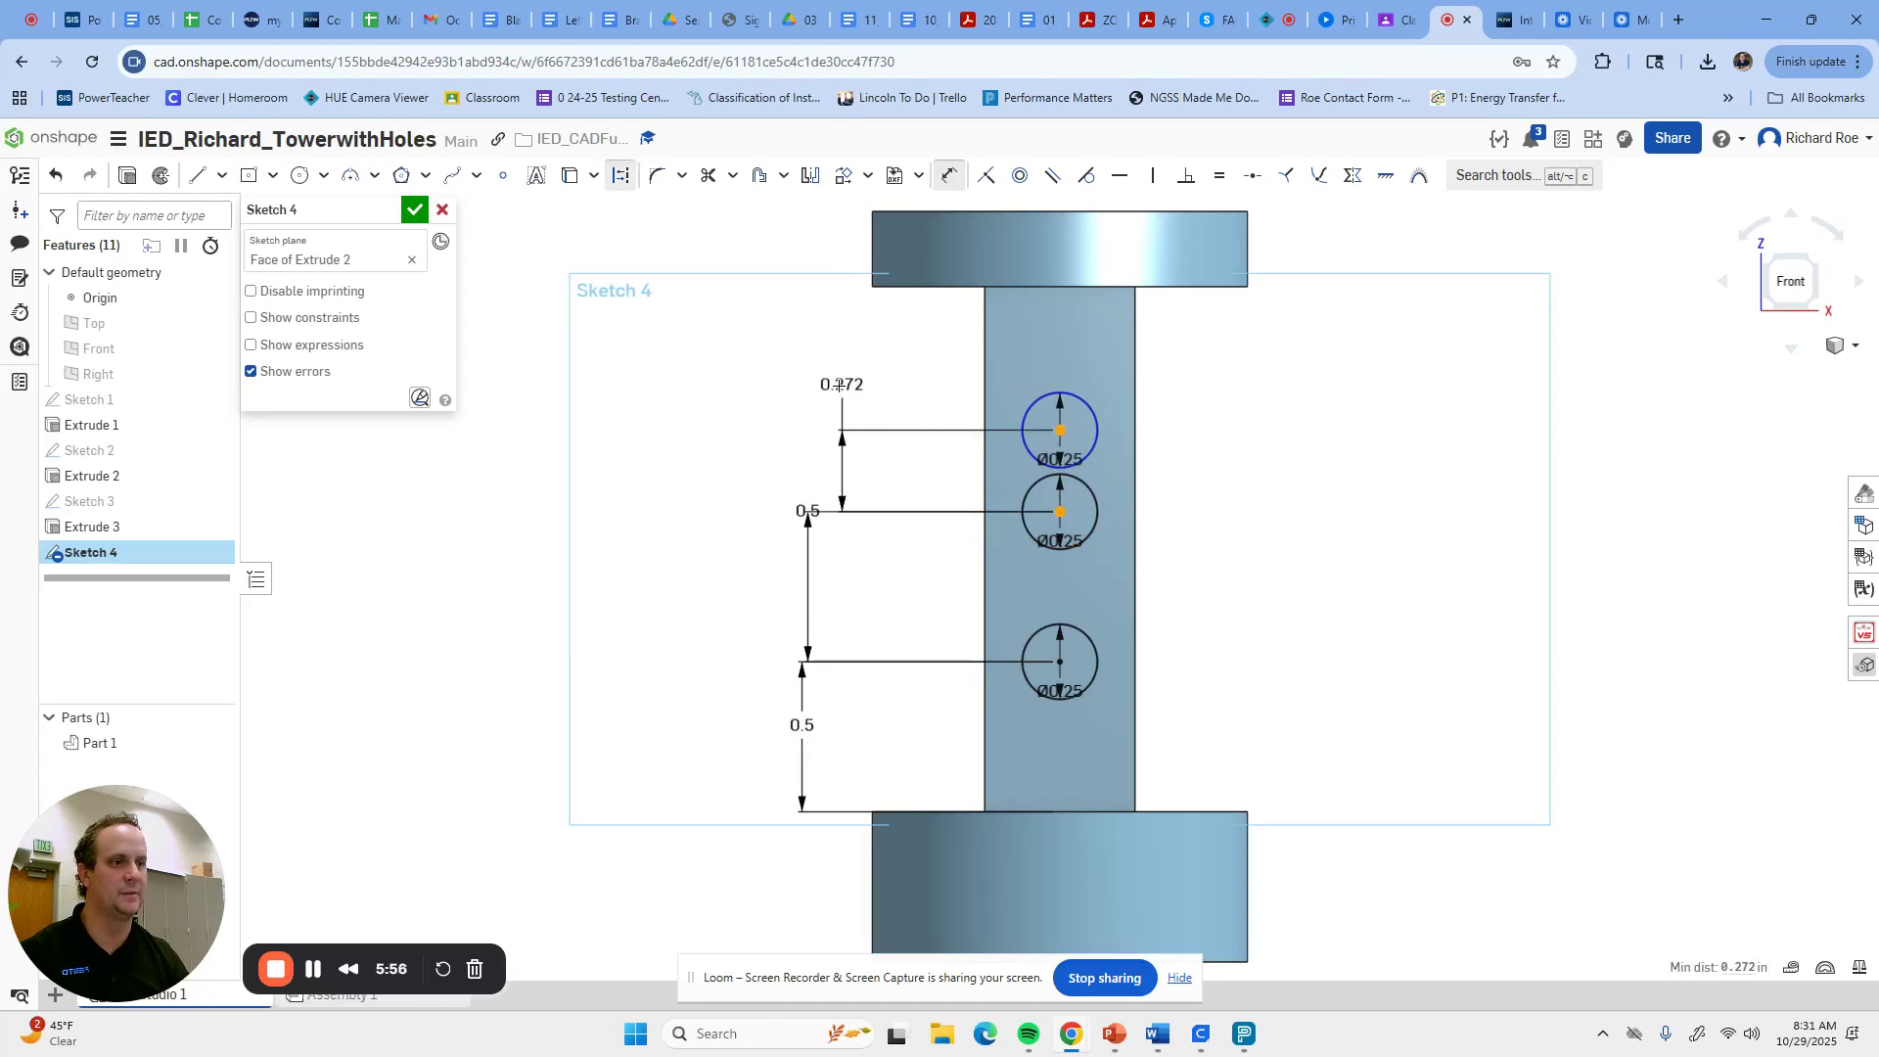
pyautogui.click(798, 390)
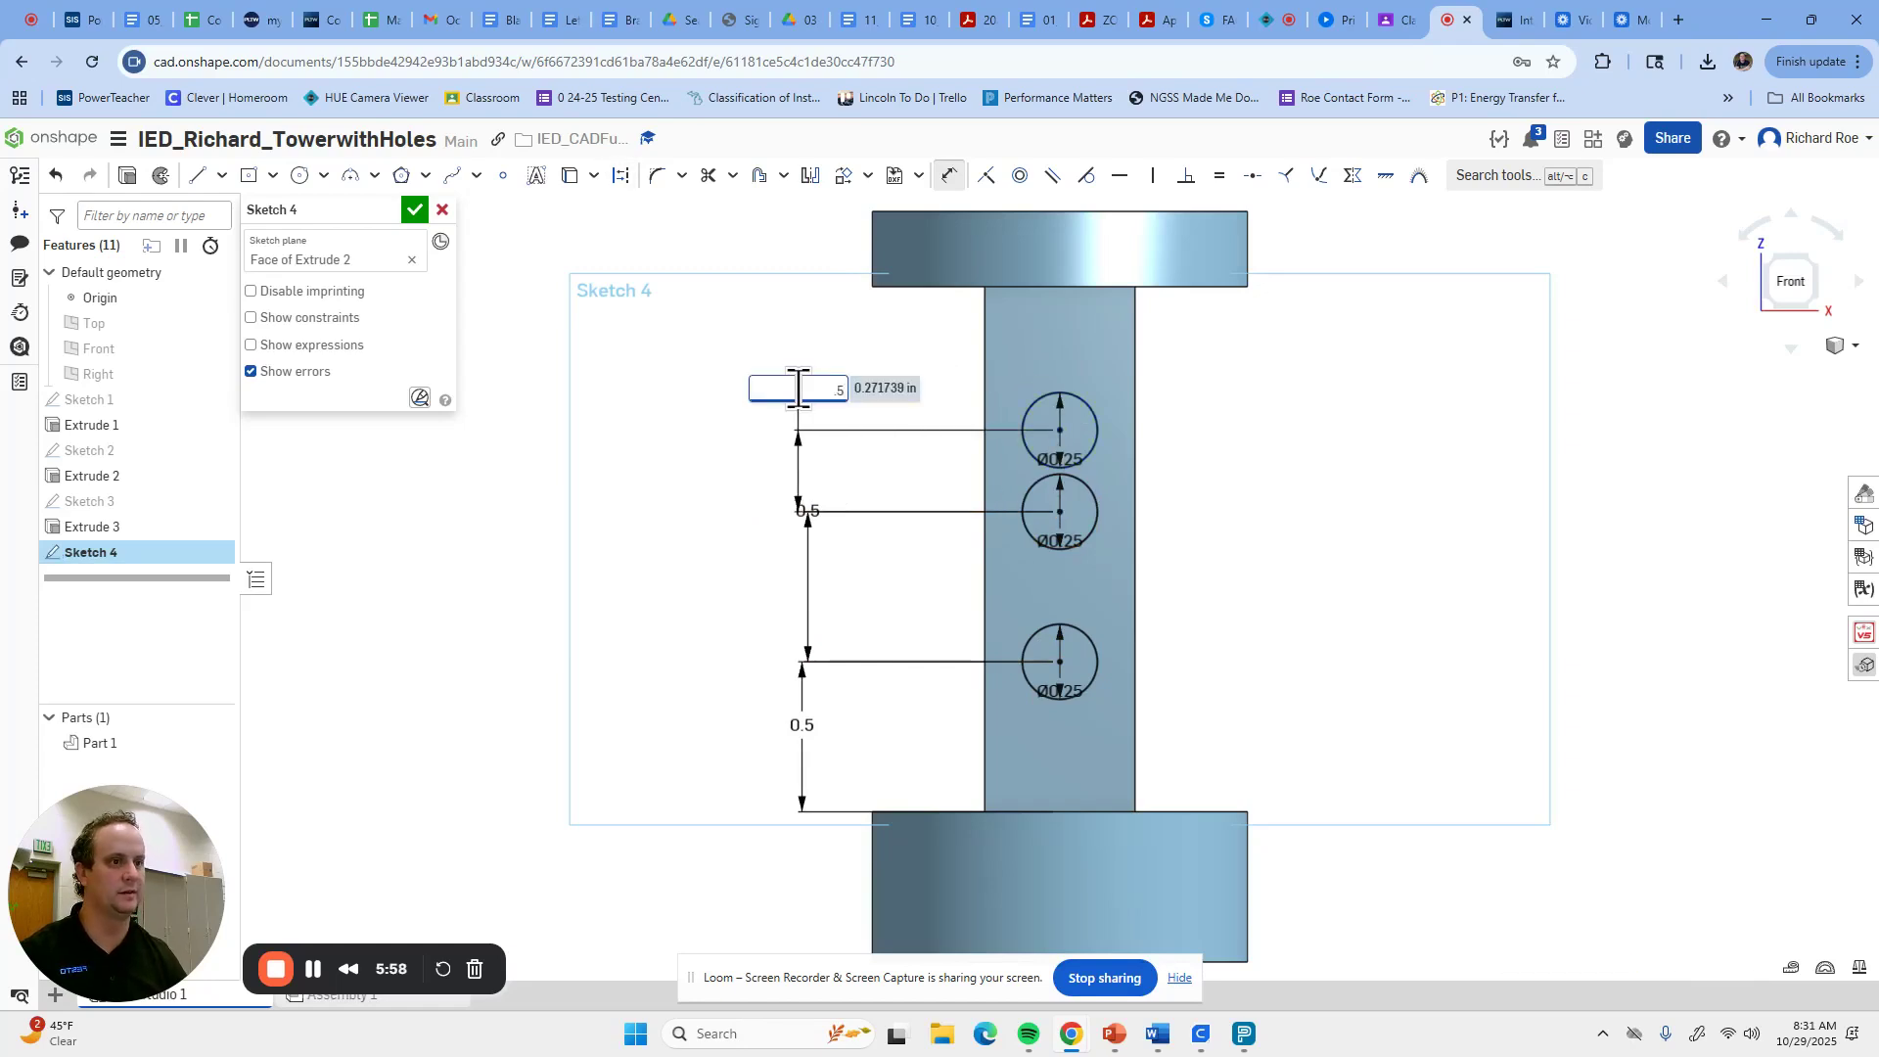
pyautogui.press('Return')
# Reposition the two upper 0.5 in spacing dimensions so their values sit between their own extension lines beside the column.
pyautogui.moveTo(1441, 608)
pyautogui.mouseDown(button='right')
pyautogui.moveTo(1334, 617)
pyautogui.moveTo(1426, 603)
pyautogui.moveTo(1434, 621)
pyautogui.mouseUp(button='right')
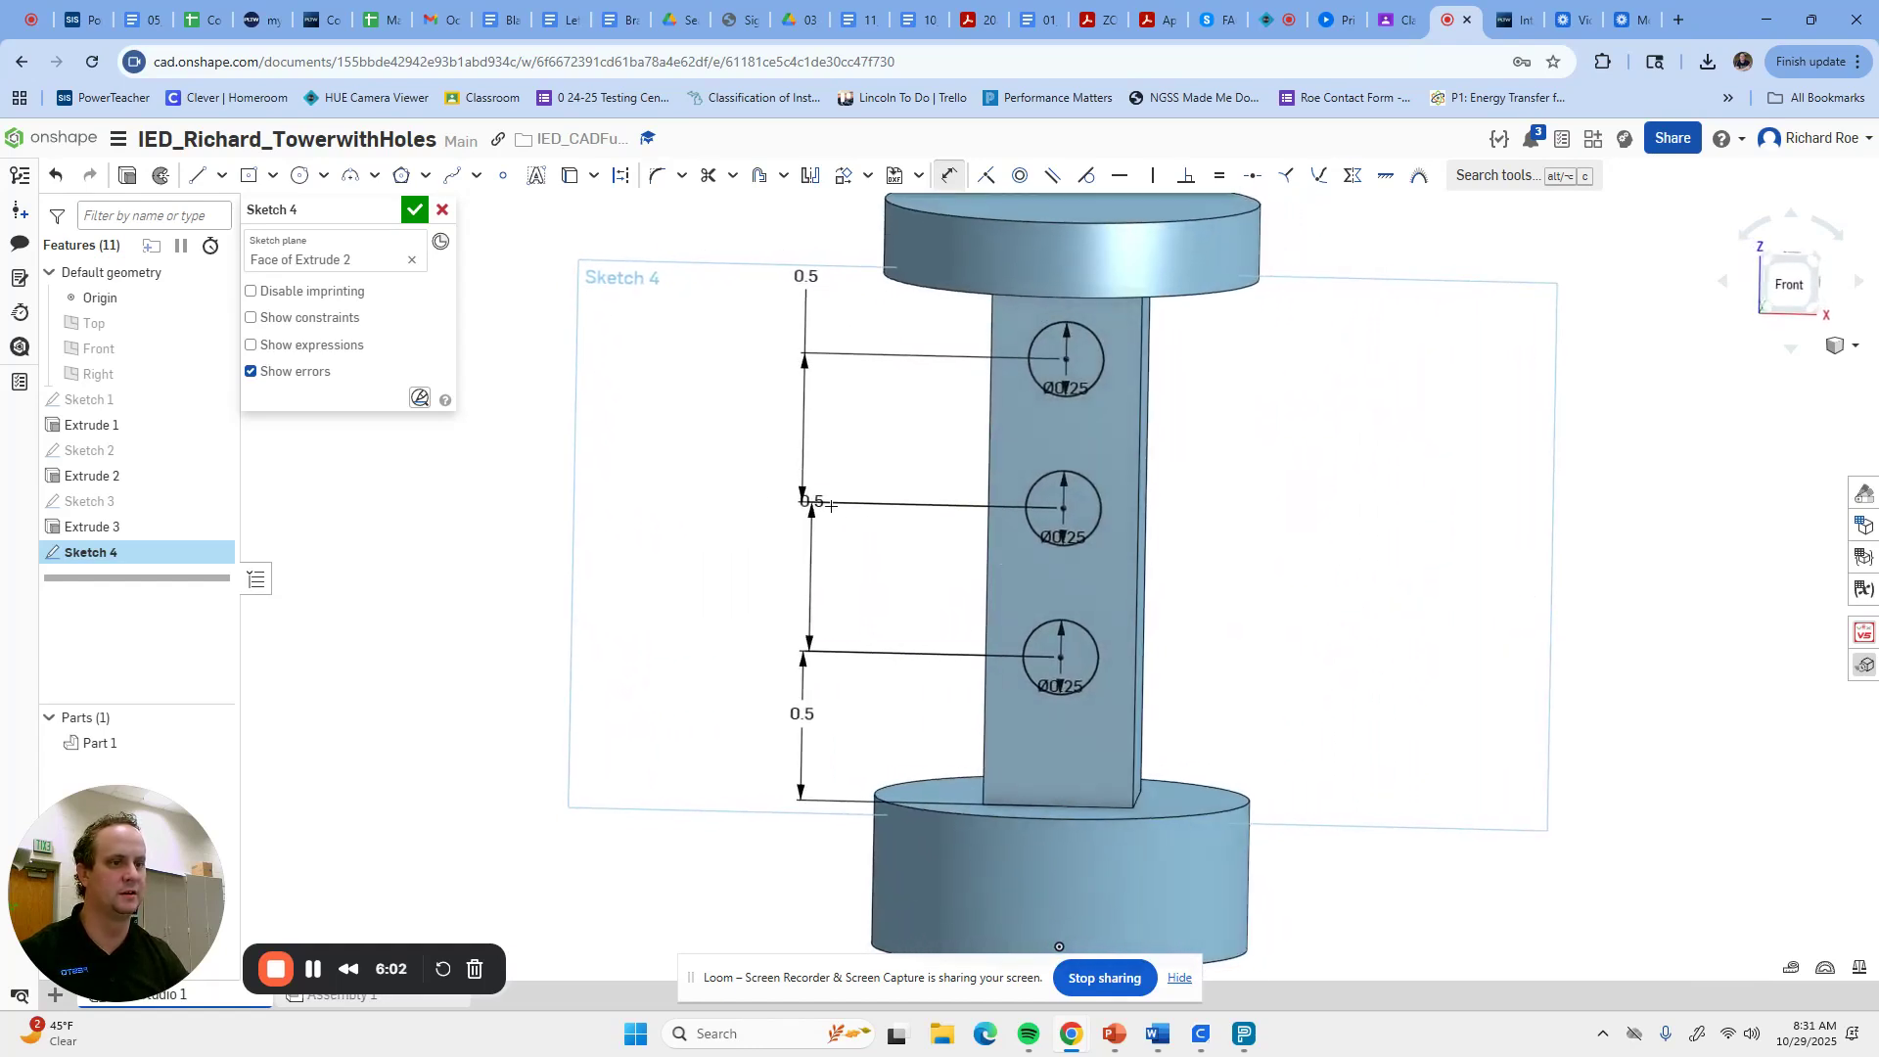
pyautogui.moveTo(811, 504); pyautogui.dragTo(798, 570)
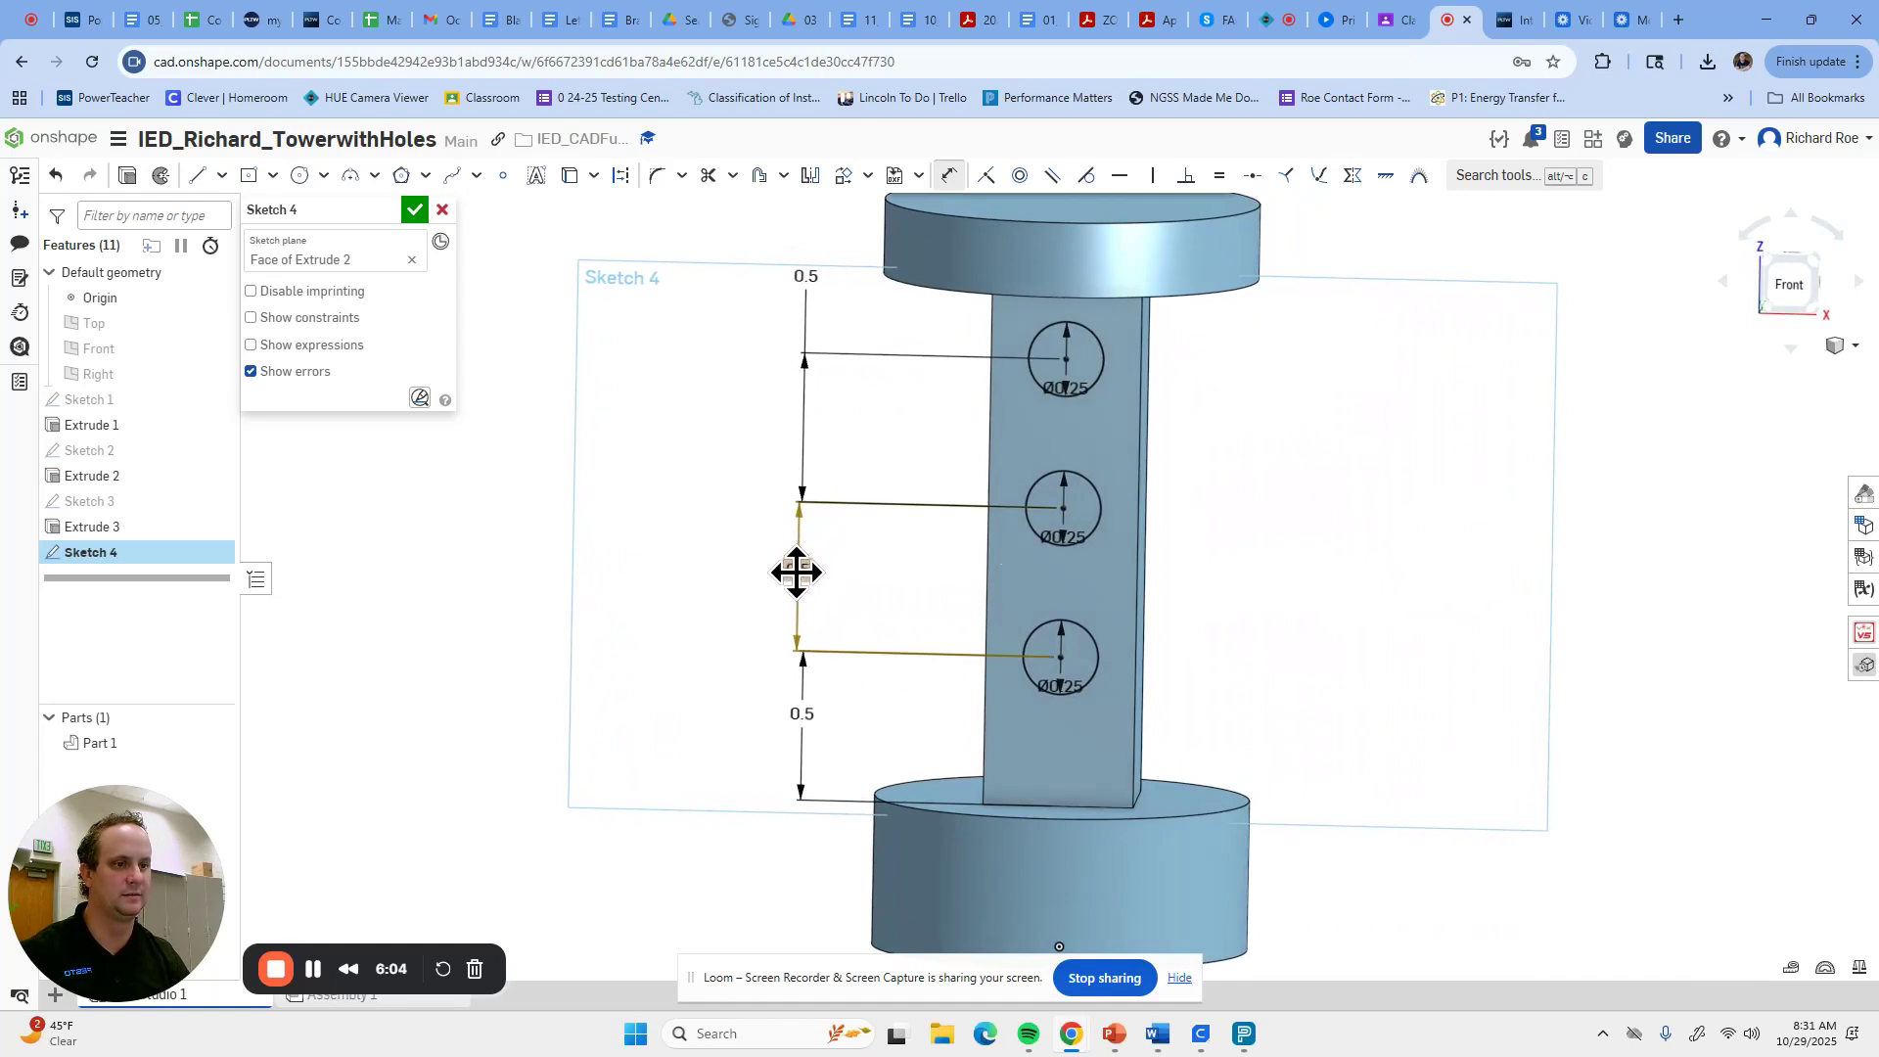
pyautogui.moveTo(810, 286); pyautogui.dragTo(814, 422)
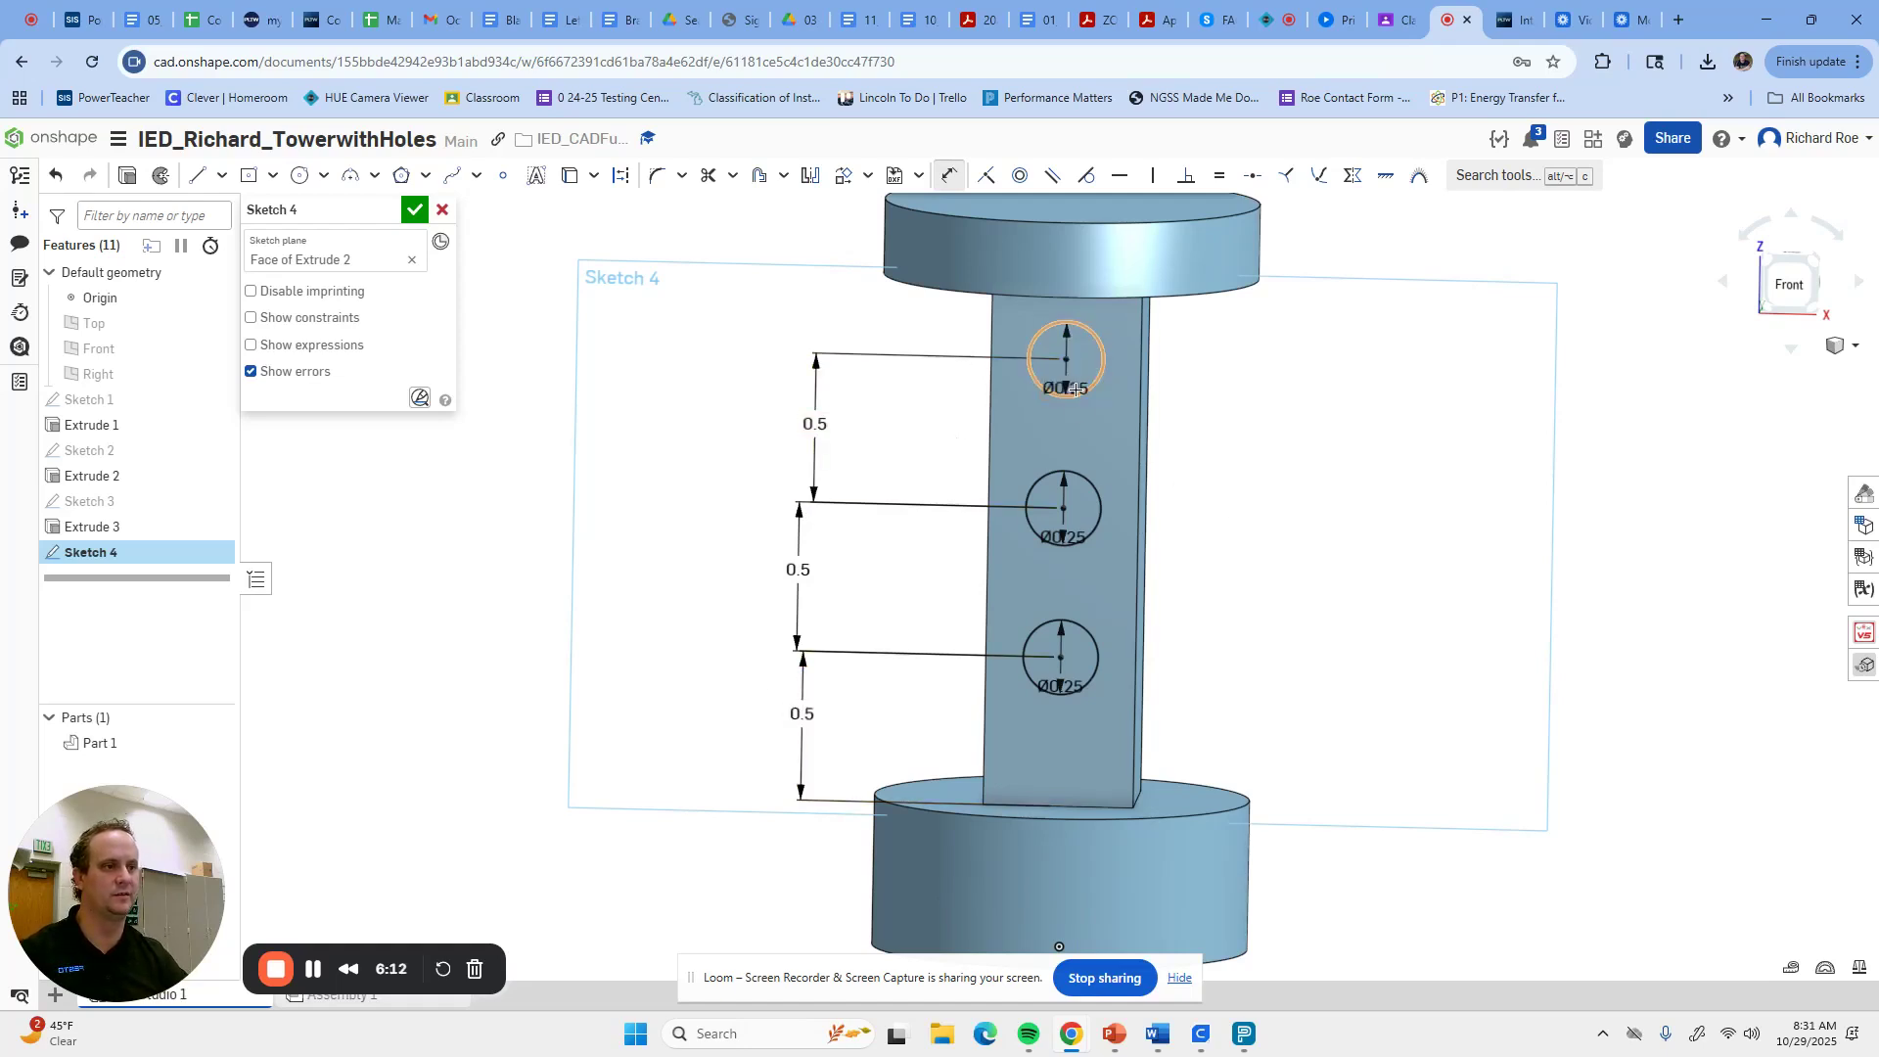
# Move the three 0.25 in diameter dimensions out of the circles to the clear area beside the column.
pyautogui.moveTo(1063, 393); pyautogui.dragTo(1248, 399)
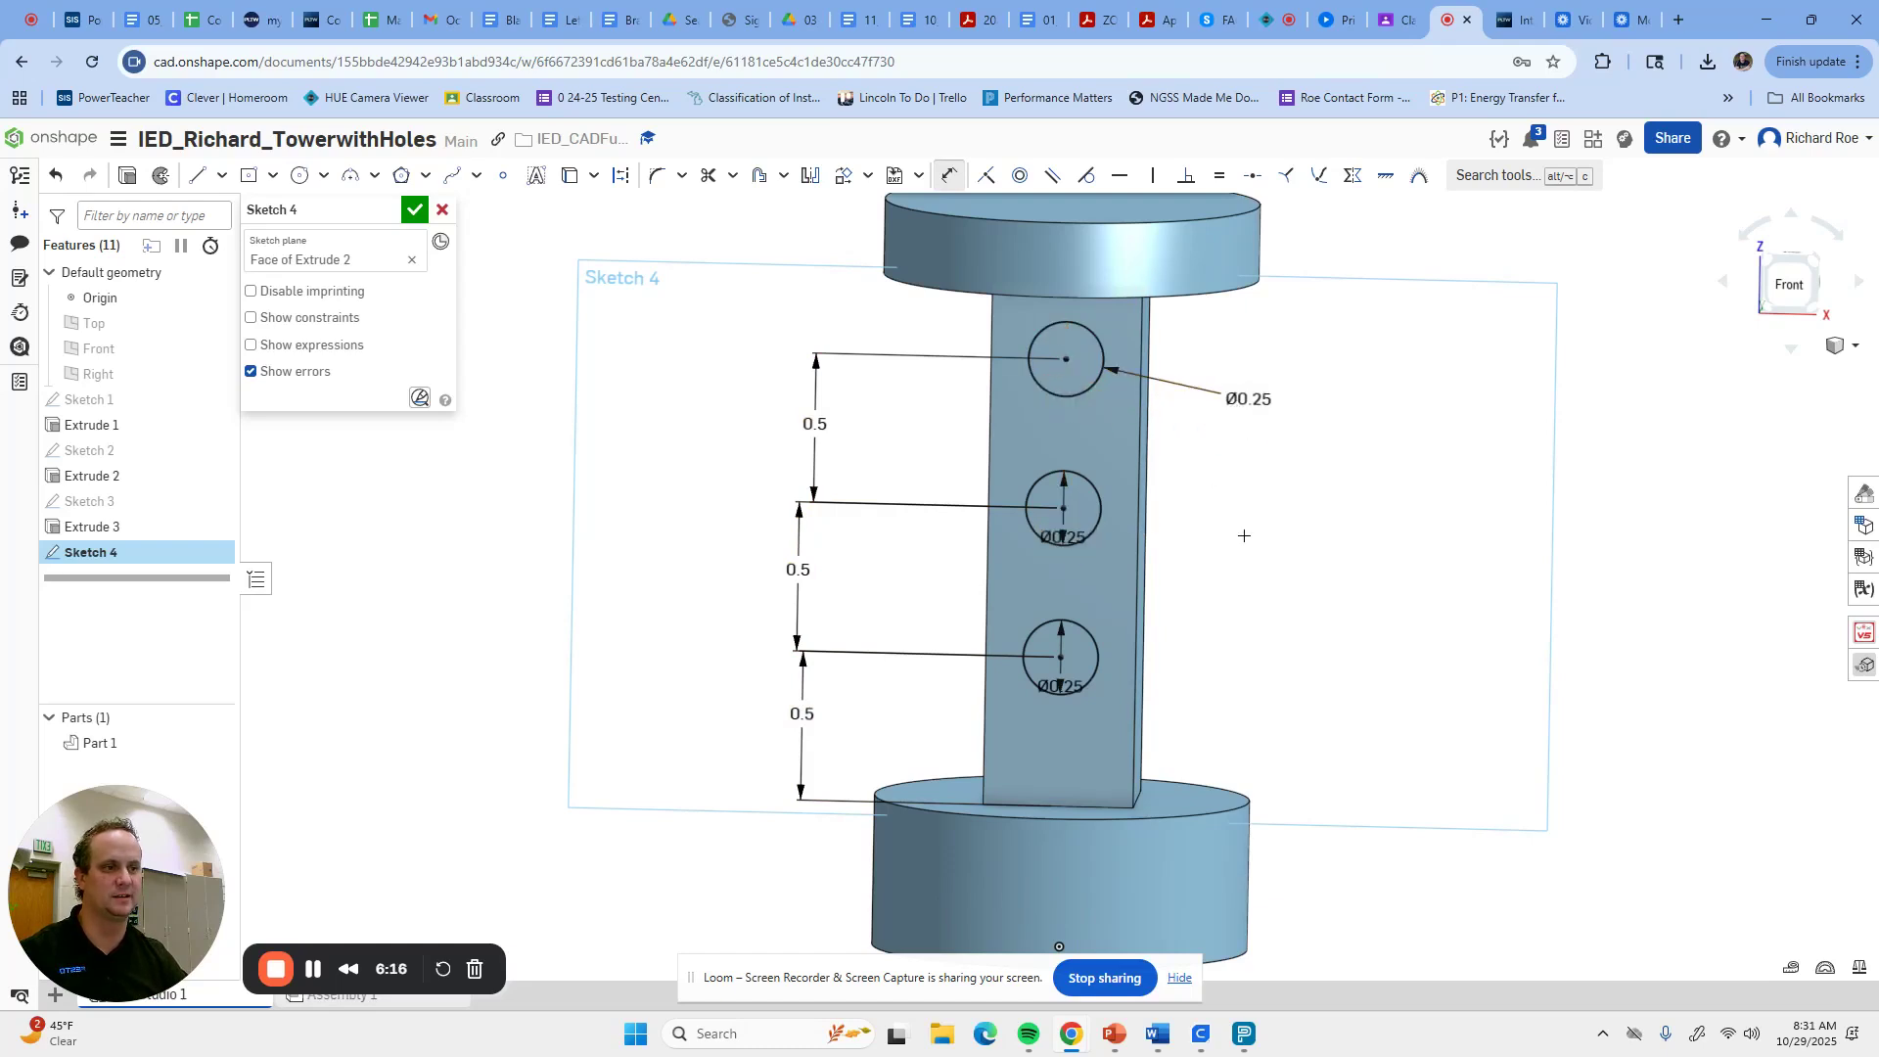
pyautogui.moveTo(1065, 536); pyautogui.dragTo(1069, 540)
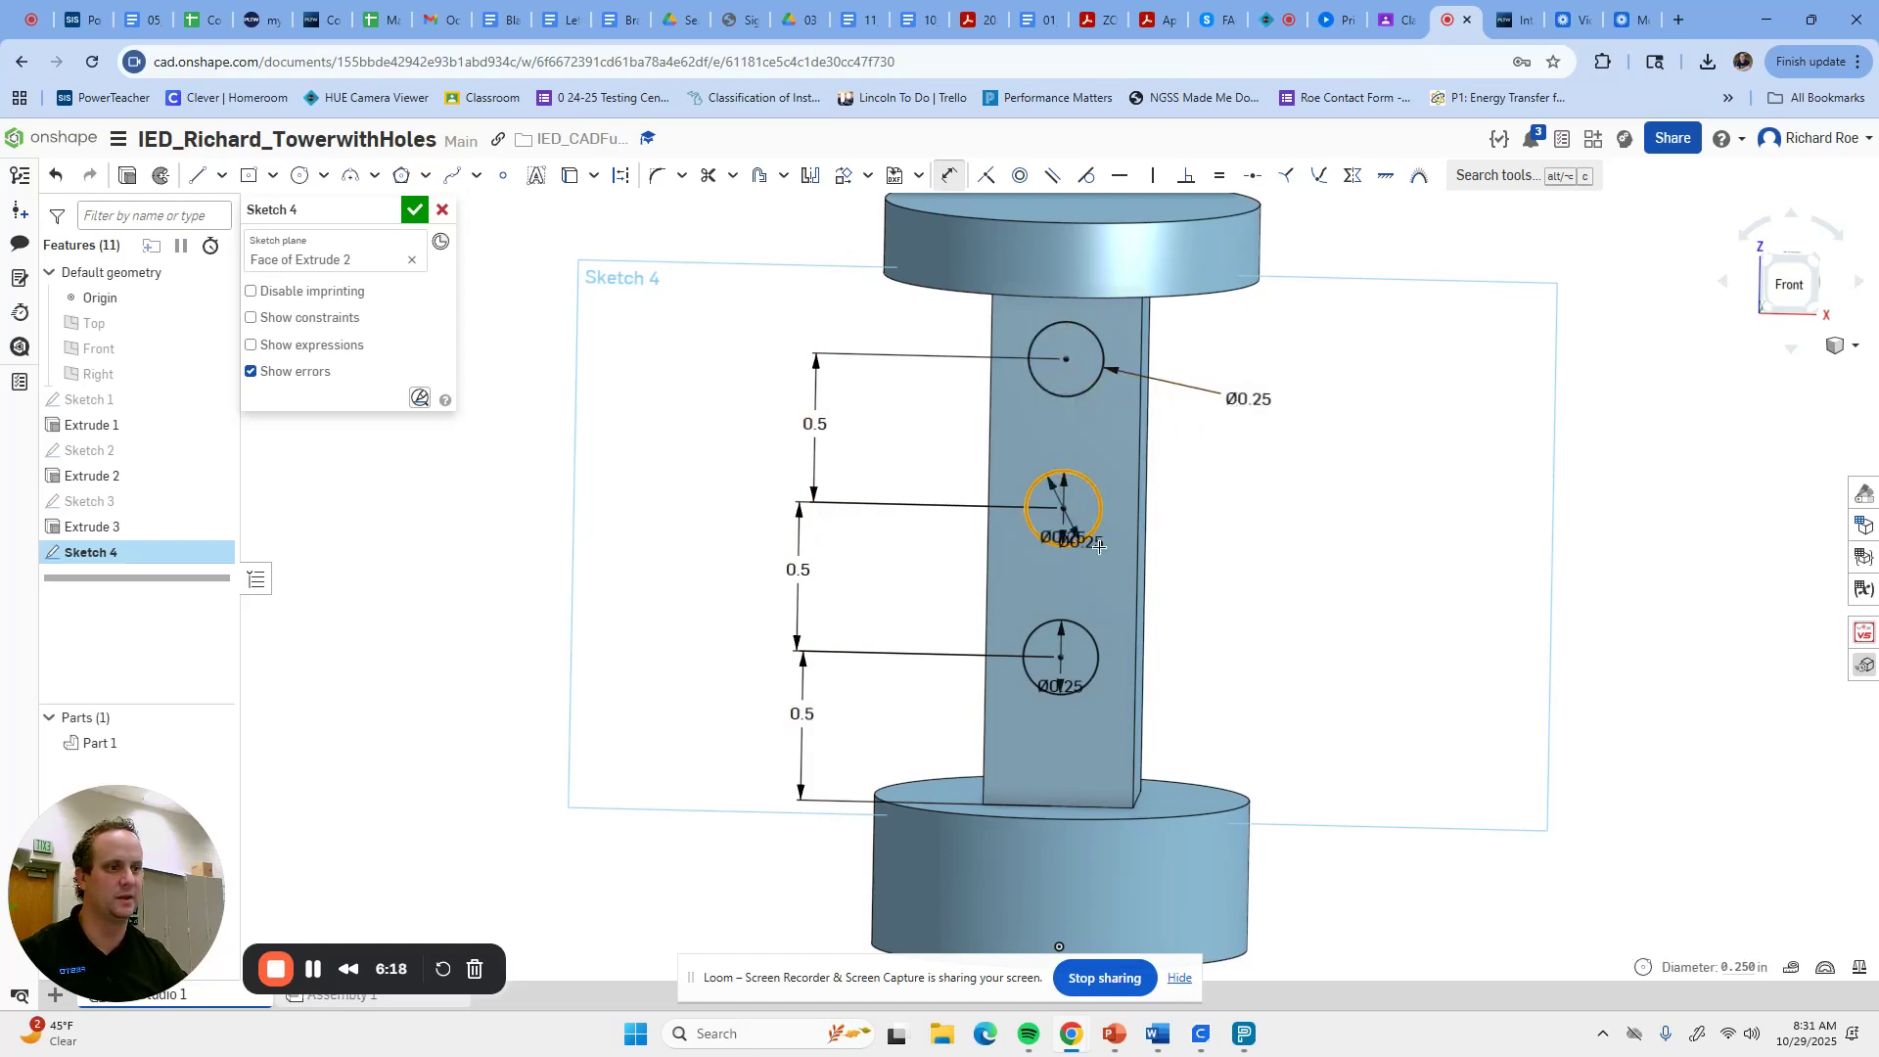
pyautogui.moveTo(1198, 540); pyautogui.dragTo(1191, 571)
pyautogui.moveTo(1068, 535); pyautogui.dragTo(1224, 536)
pyautogui.moveTo(1065, 671); pyautogui.dragTo(1231, 654)
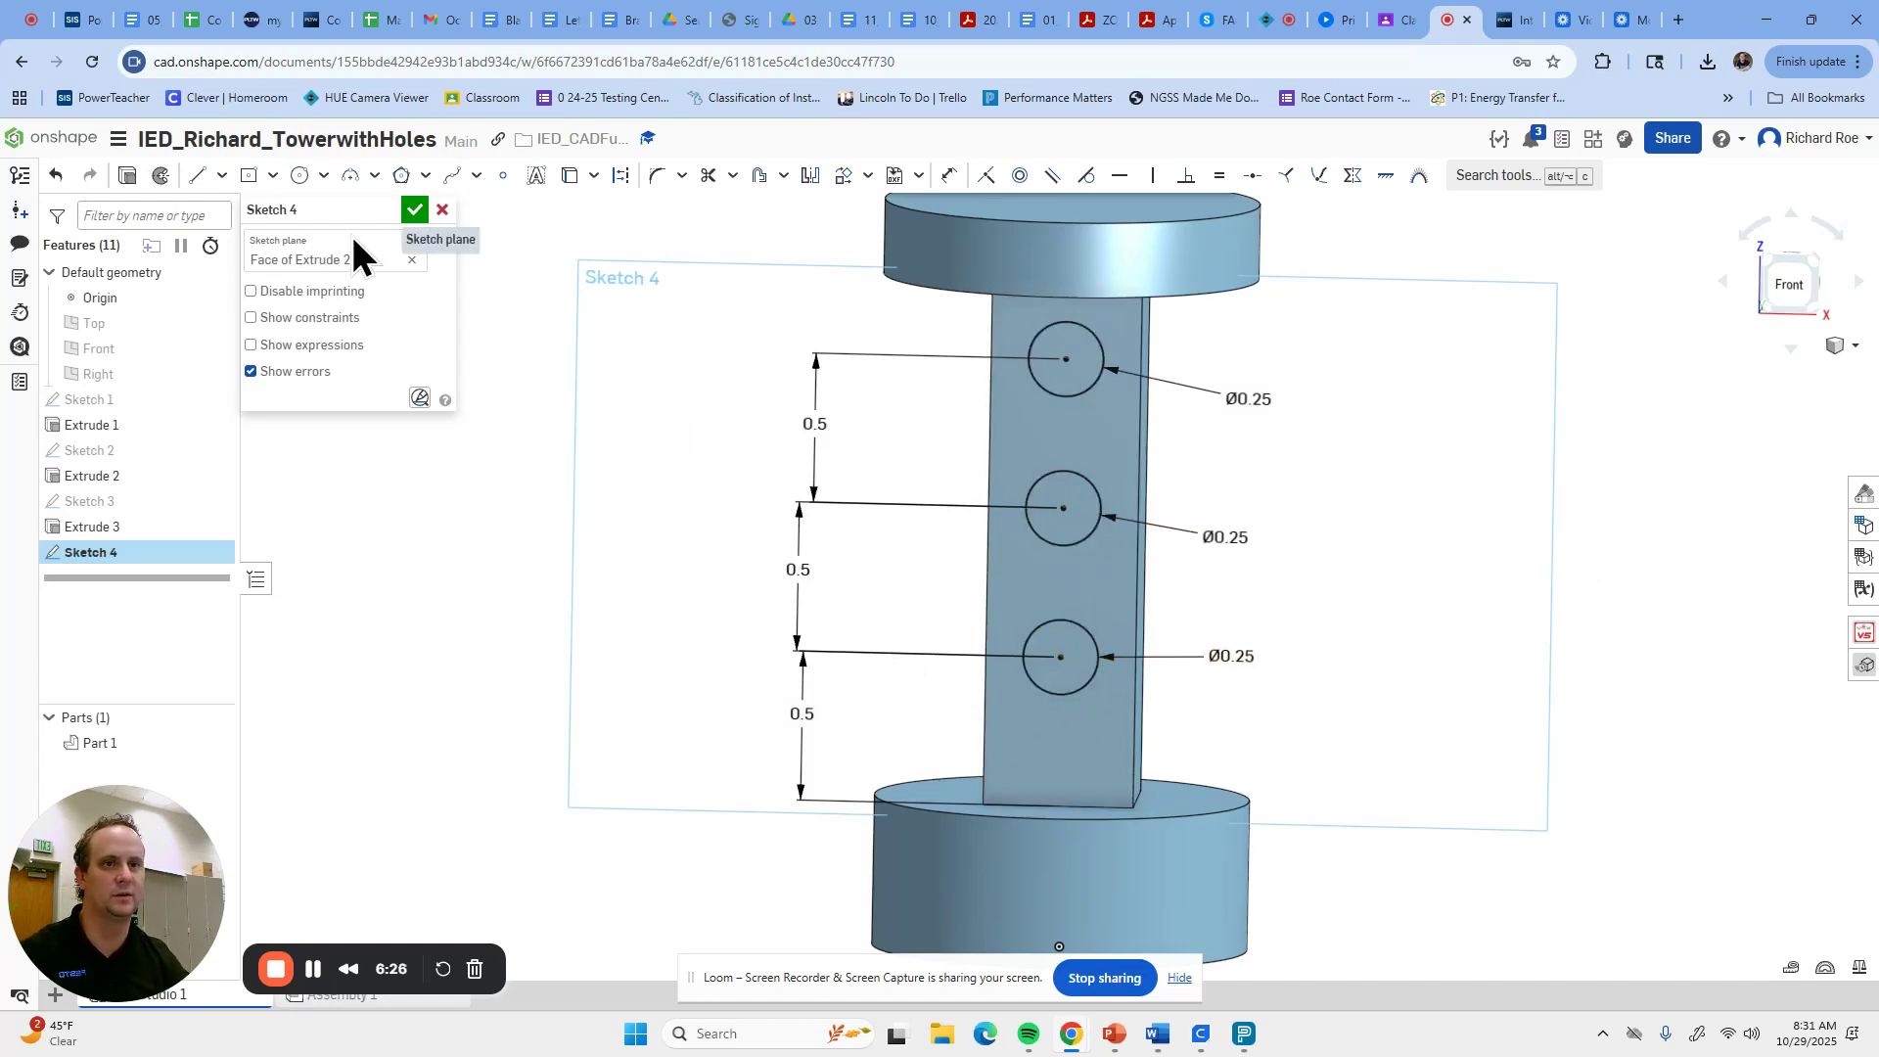
# Finish the sketch and start an extrude with all three circle regions selected.
pyautogui.click(415, 209)
pyautogui.click(214, 175)
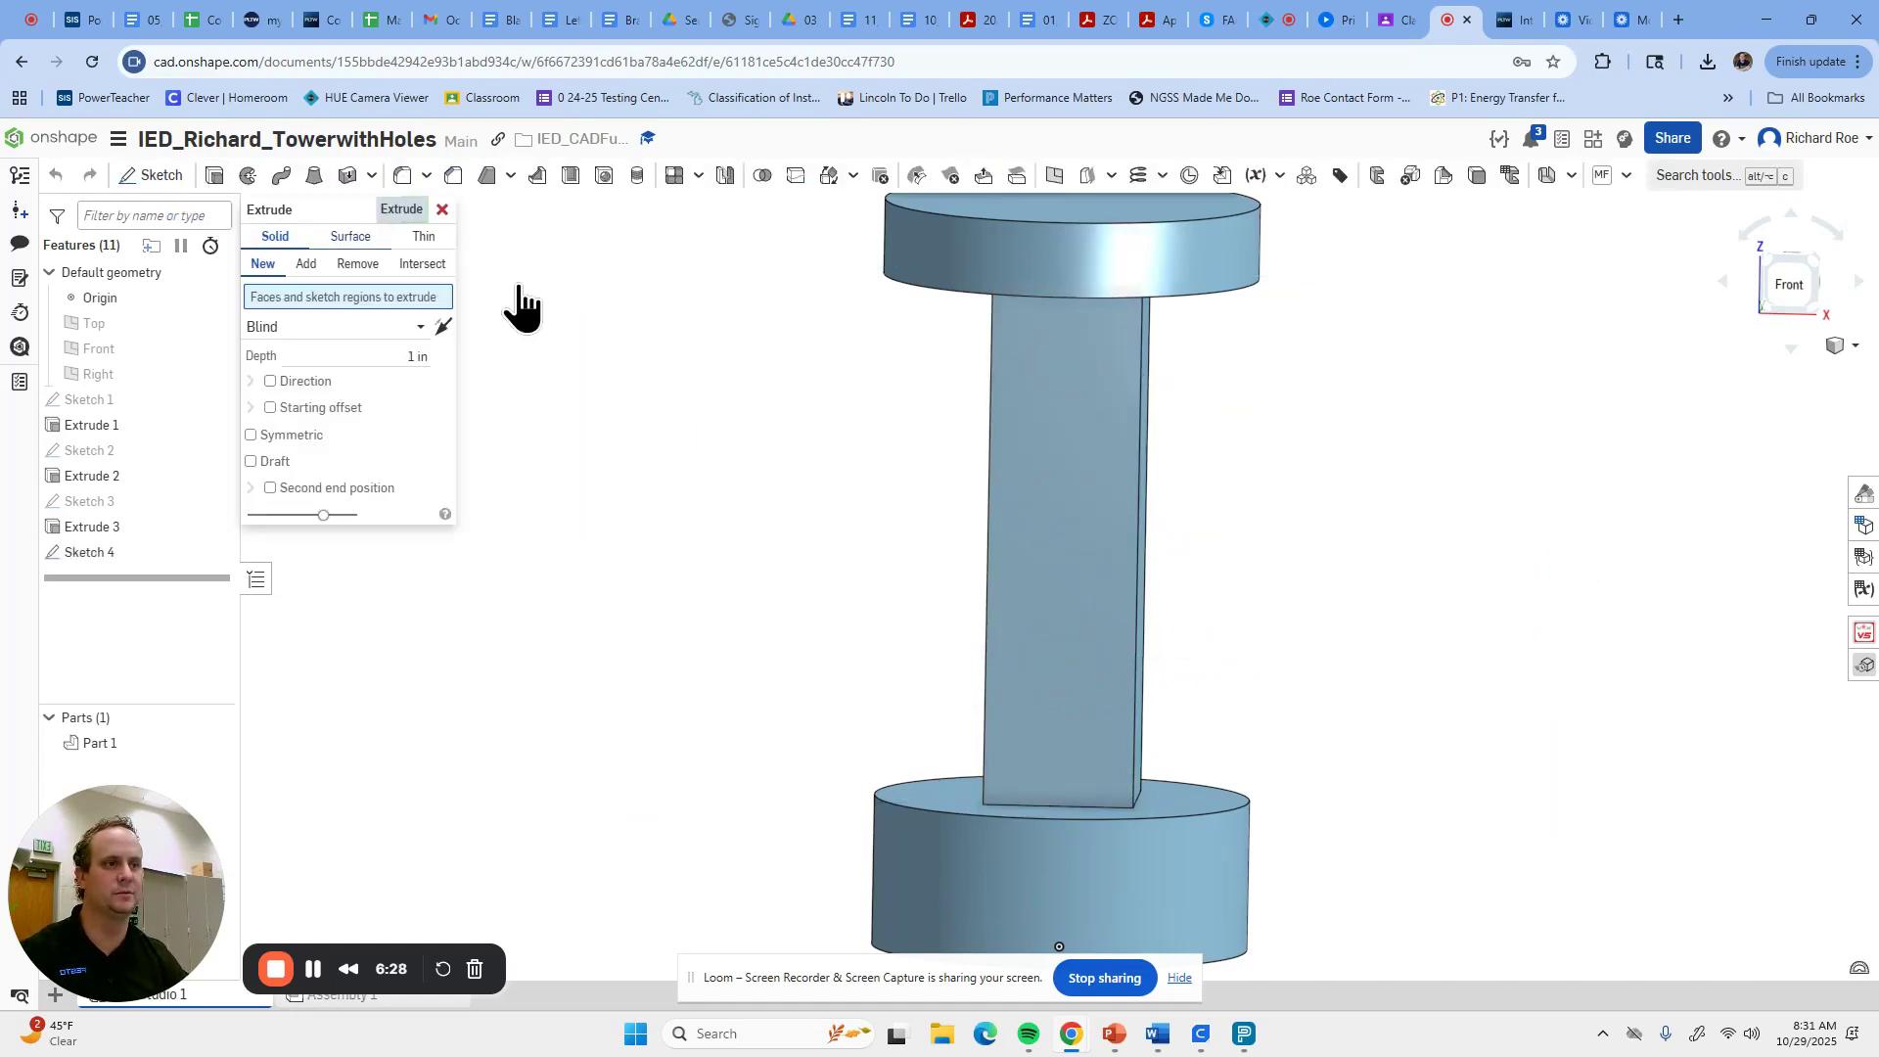
pyautogui.click(1054, 344)
pyautogui.click(1069, 507)
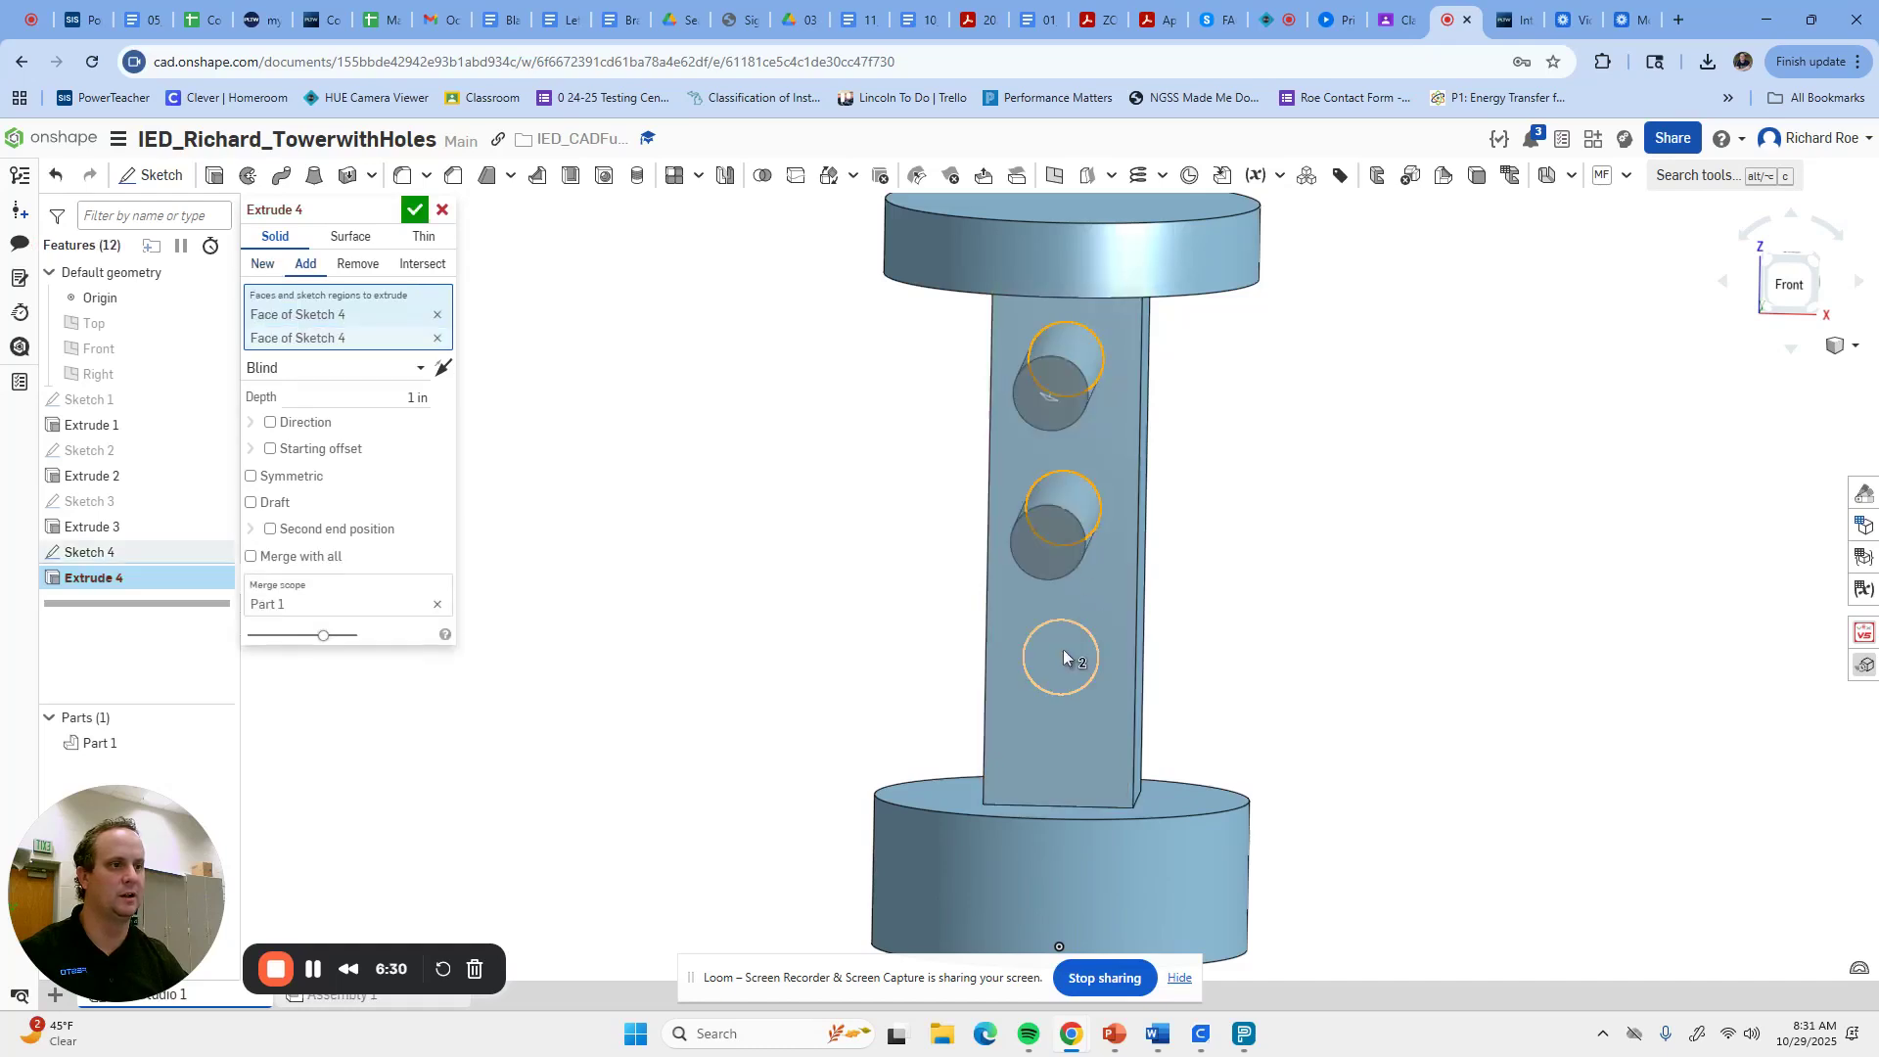
pyautogui.click(1063, 654)
pyautogui.moveTo(835, 487)
pyautogui.mouseDown(button='right')
pyautogui.moveTo(734, 482)
pyautogui.moveTo(827, 480)
pyautogui.mouseUp(button='right')
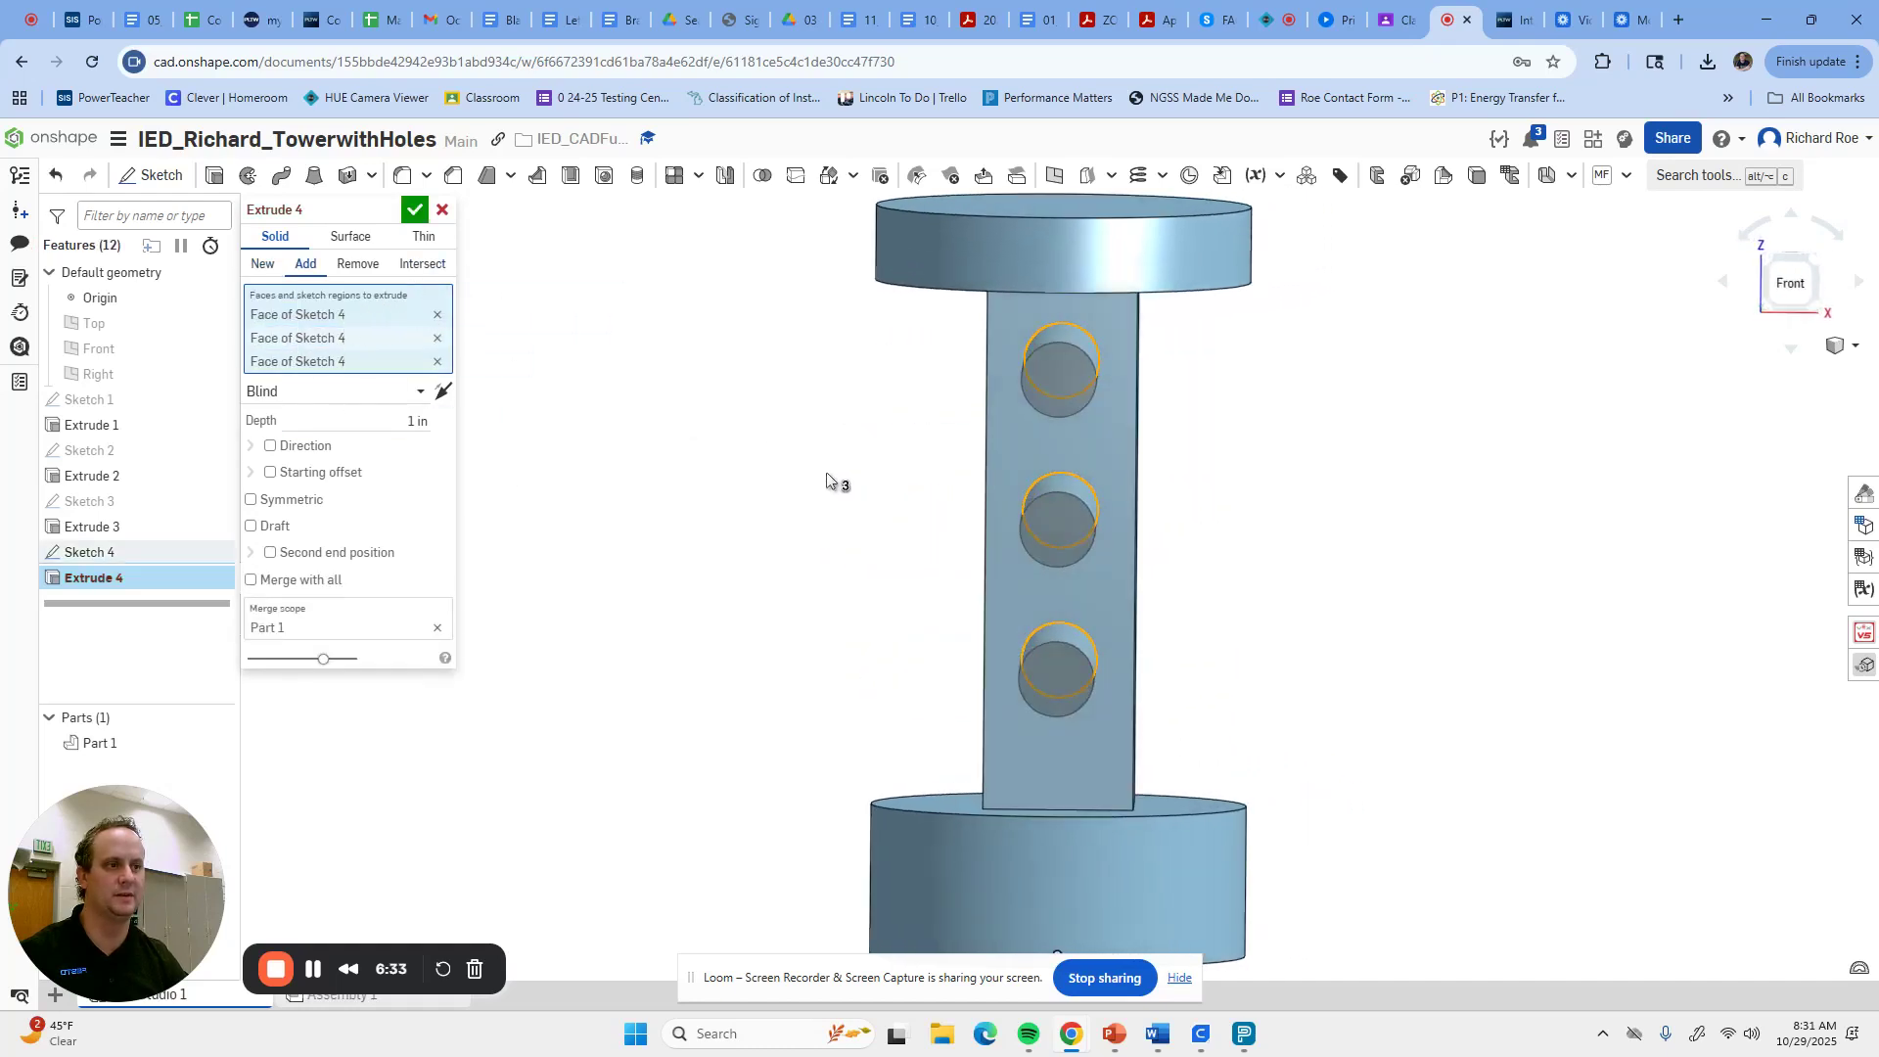
# Change the extrude to Remove with the end type Through all, cutting the three holes through the column.
pyautogui.click(357, 263)
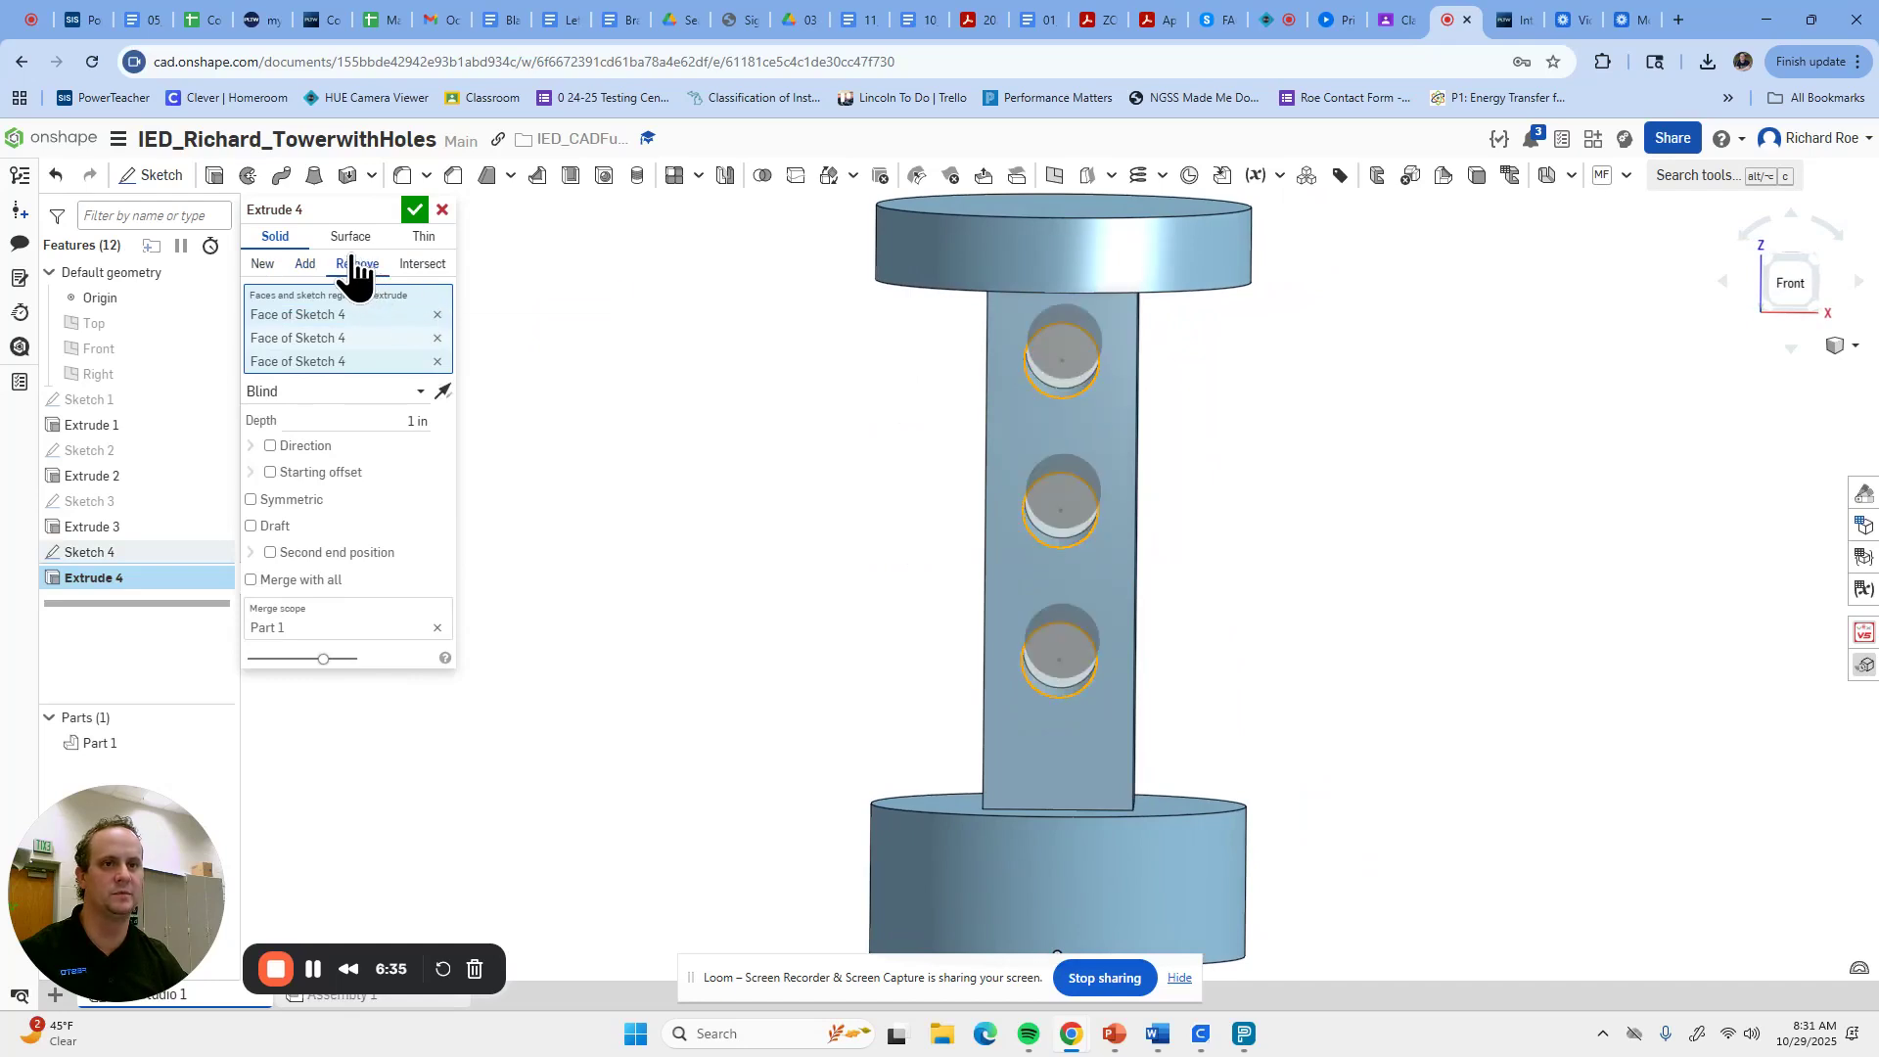
pyautogui.click(390, 388)
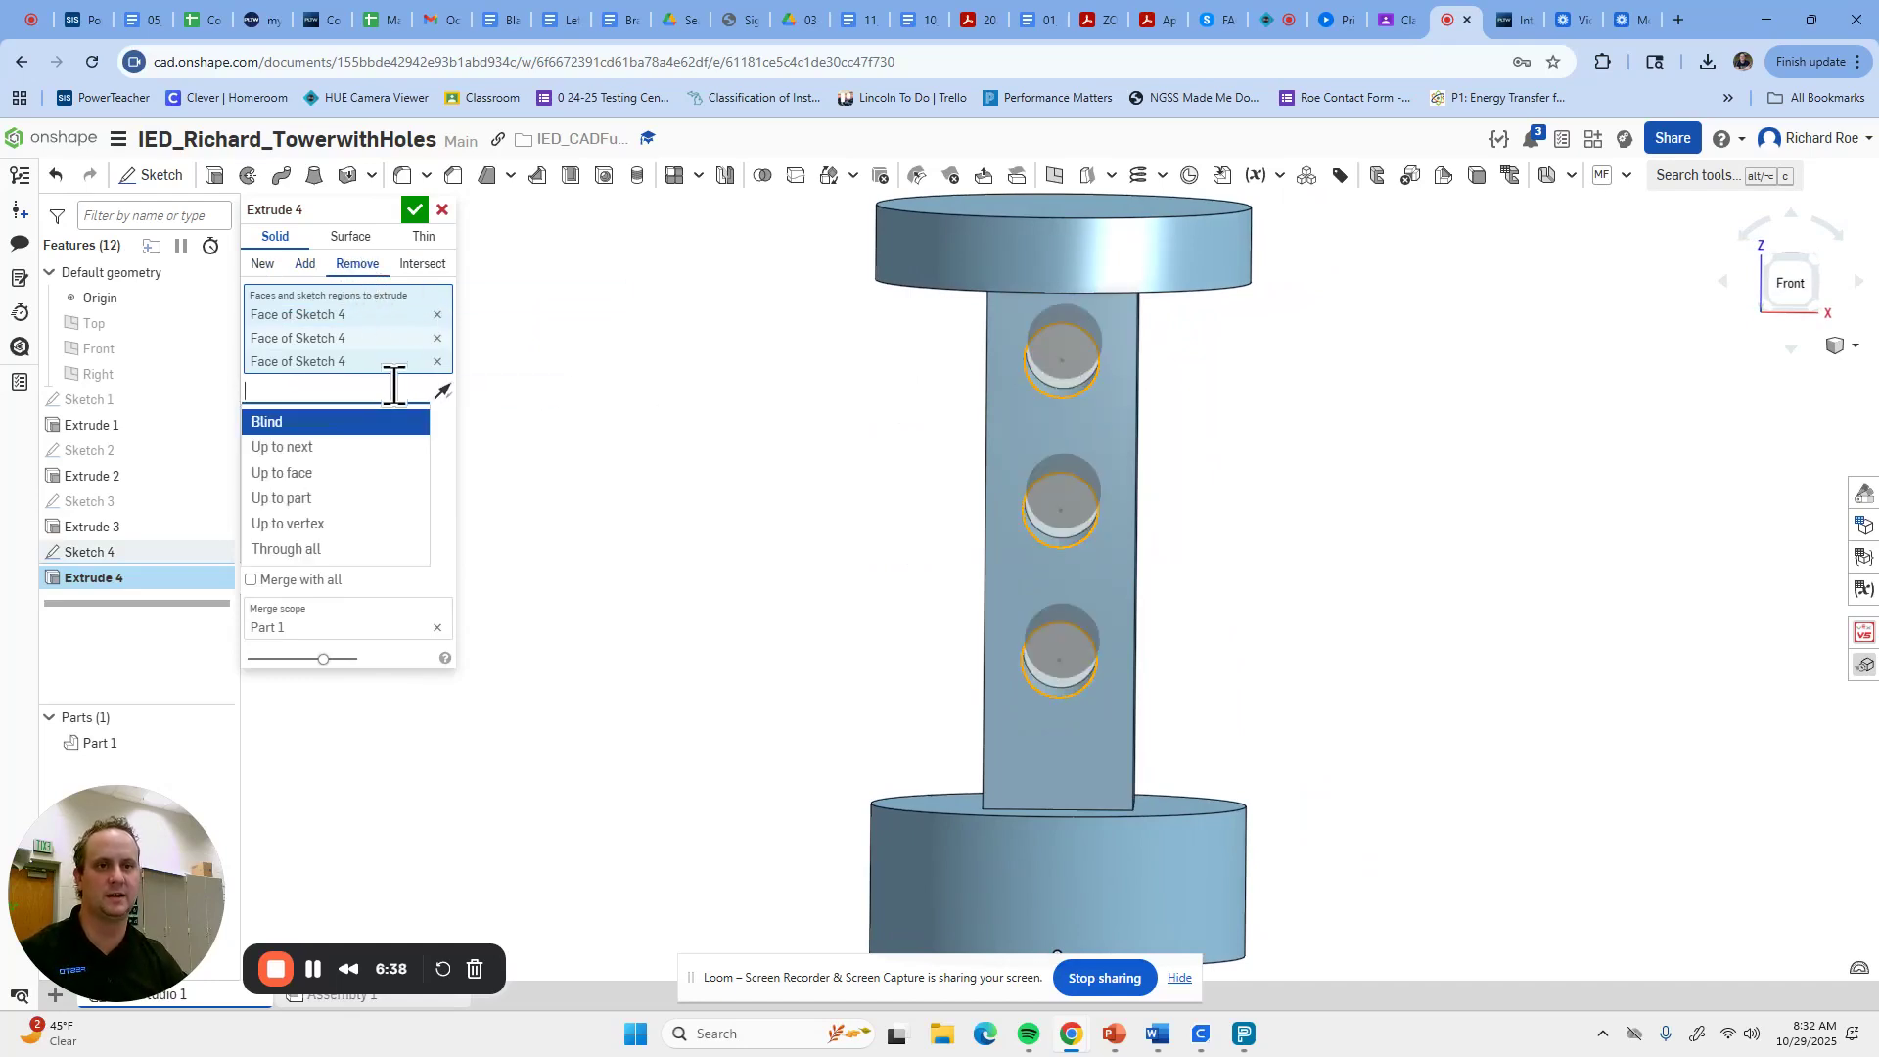
pyautogui.click(578, 424)
pyautogui.click(384, 391)
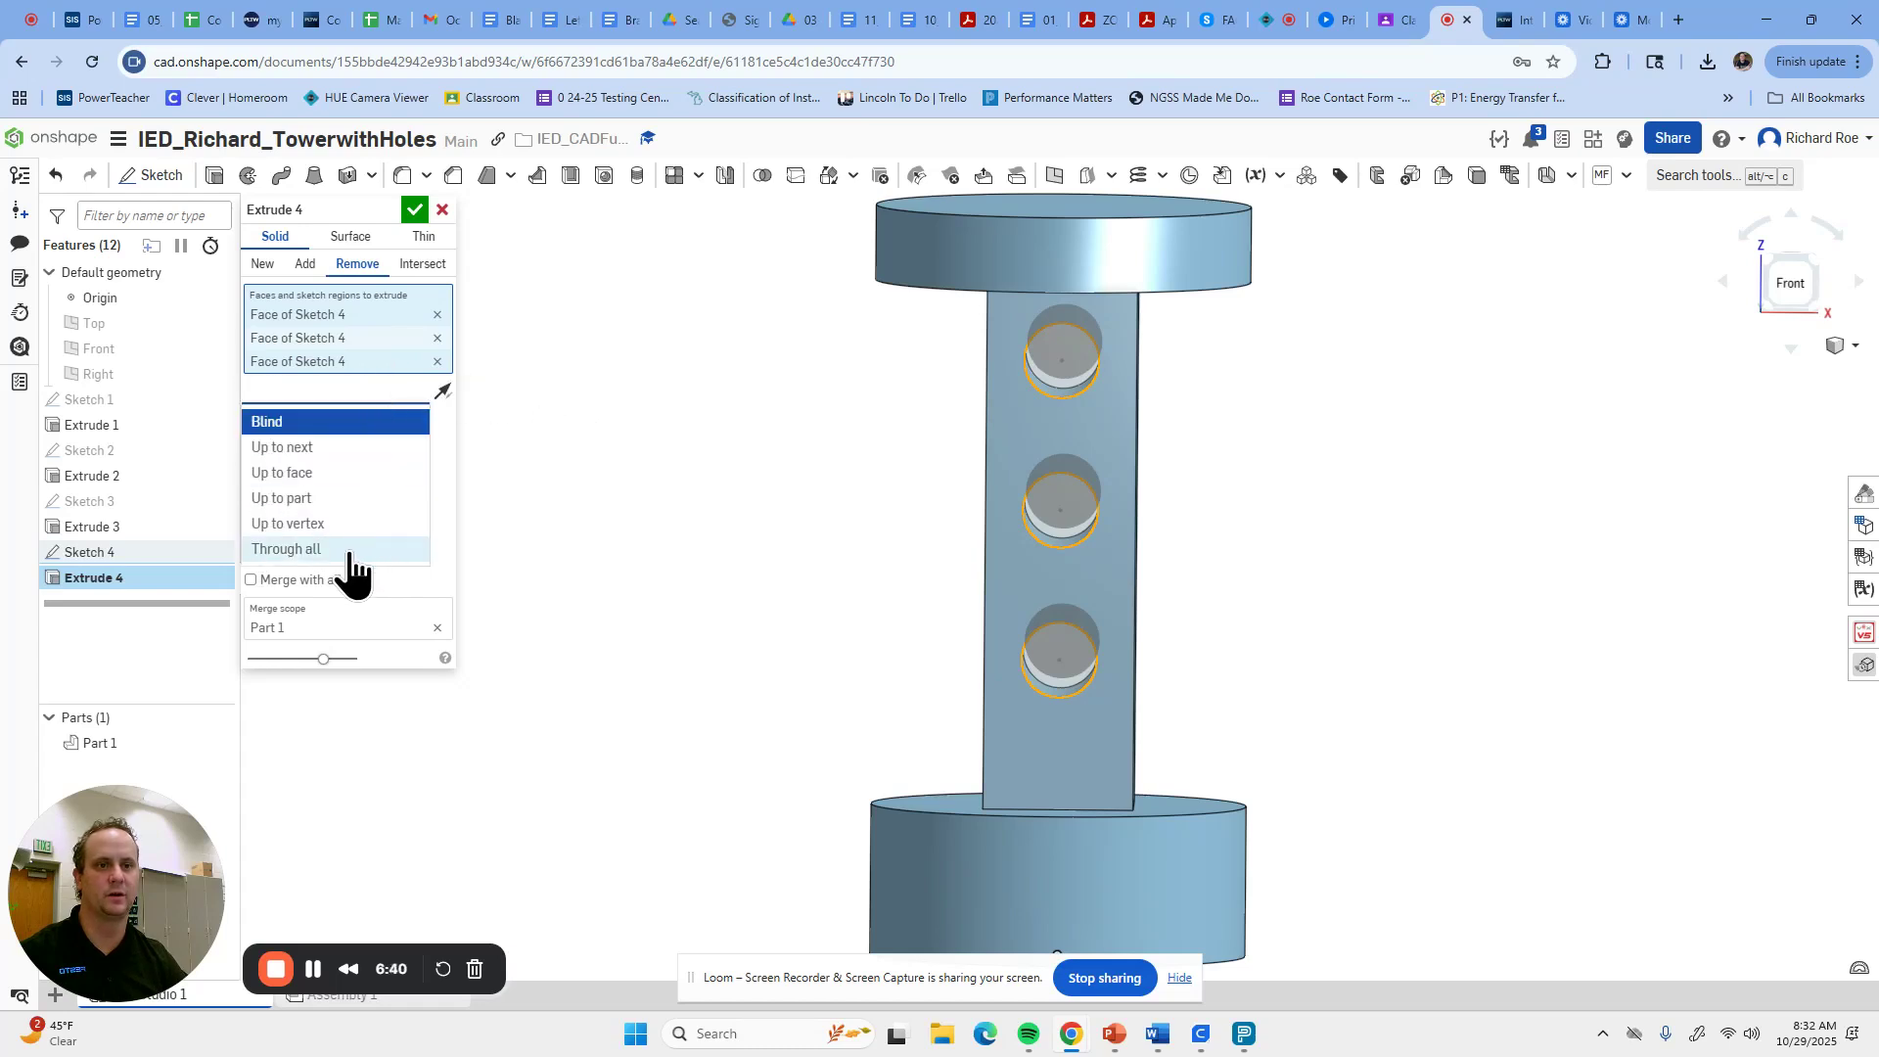
pyautogui.click(323, 549)
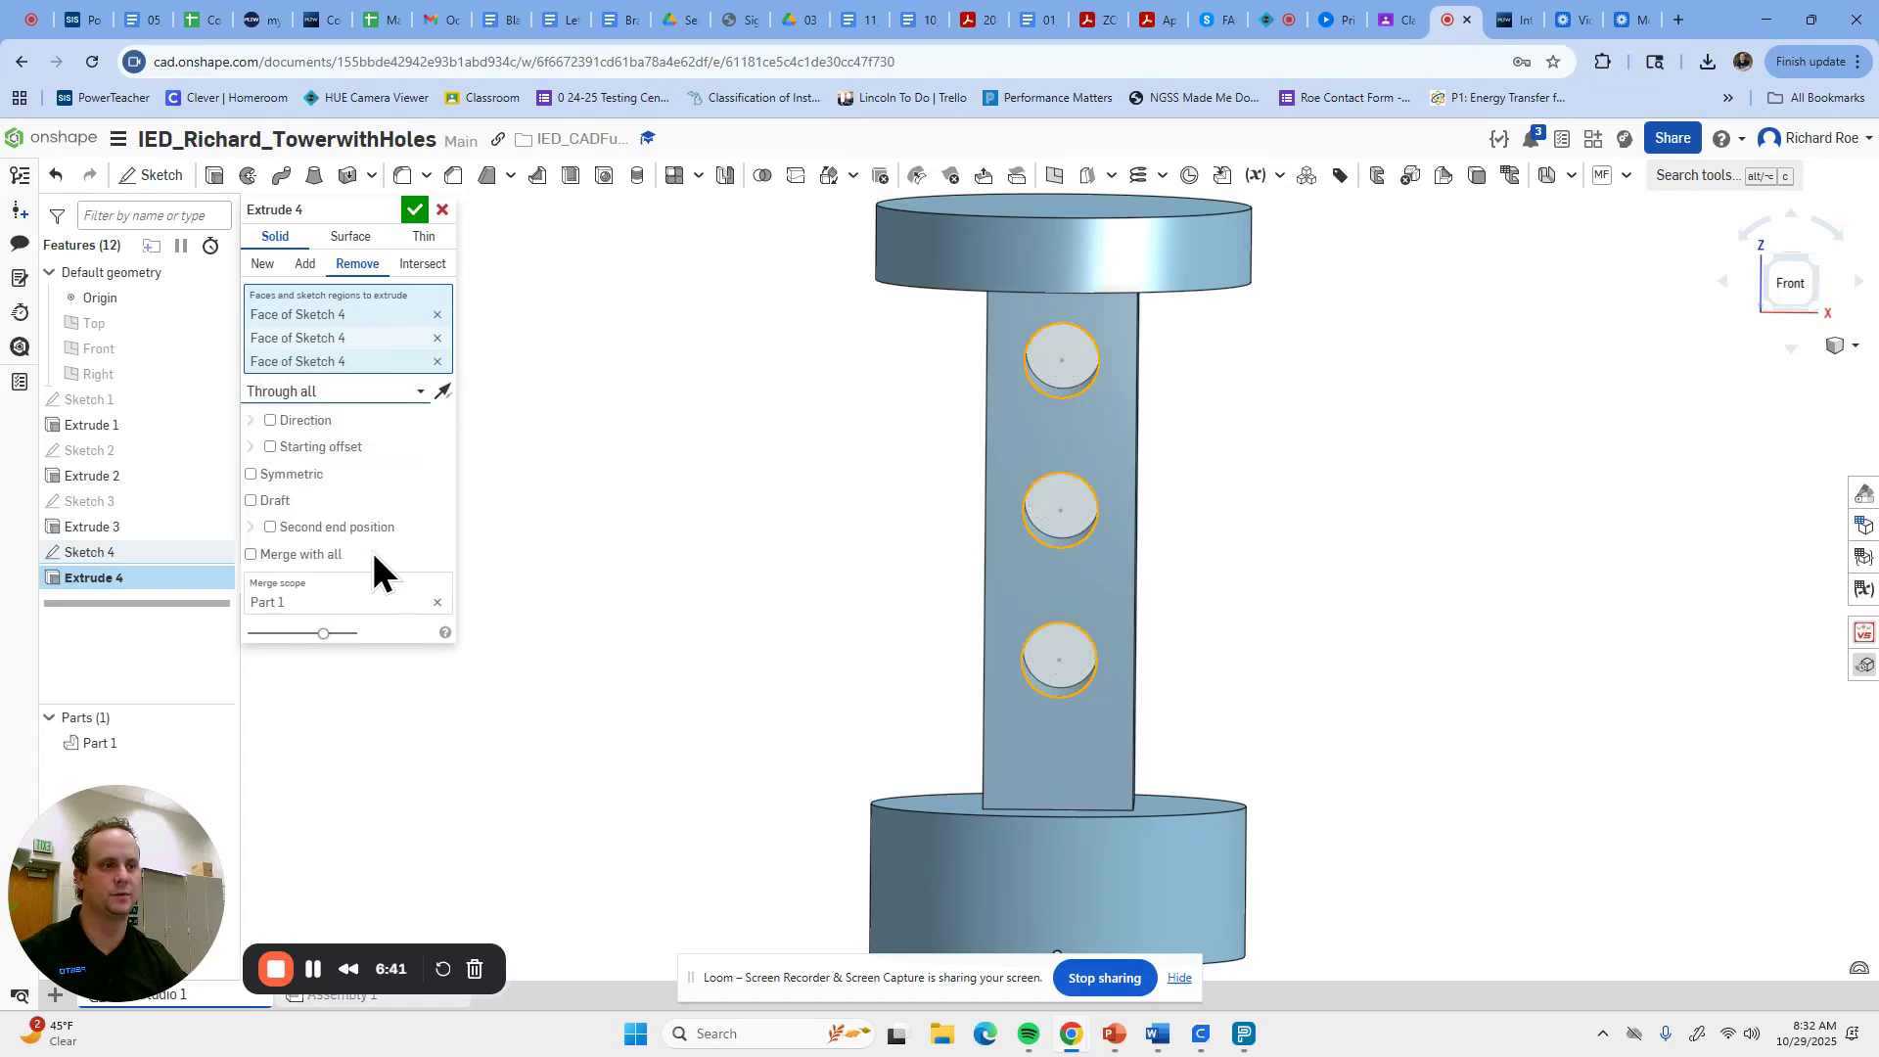
# Accept the through-all cut of the three holes and check them at an angle.
pyautogui.click(415, 211)
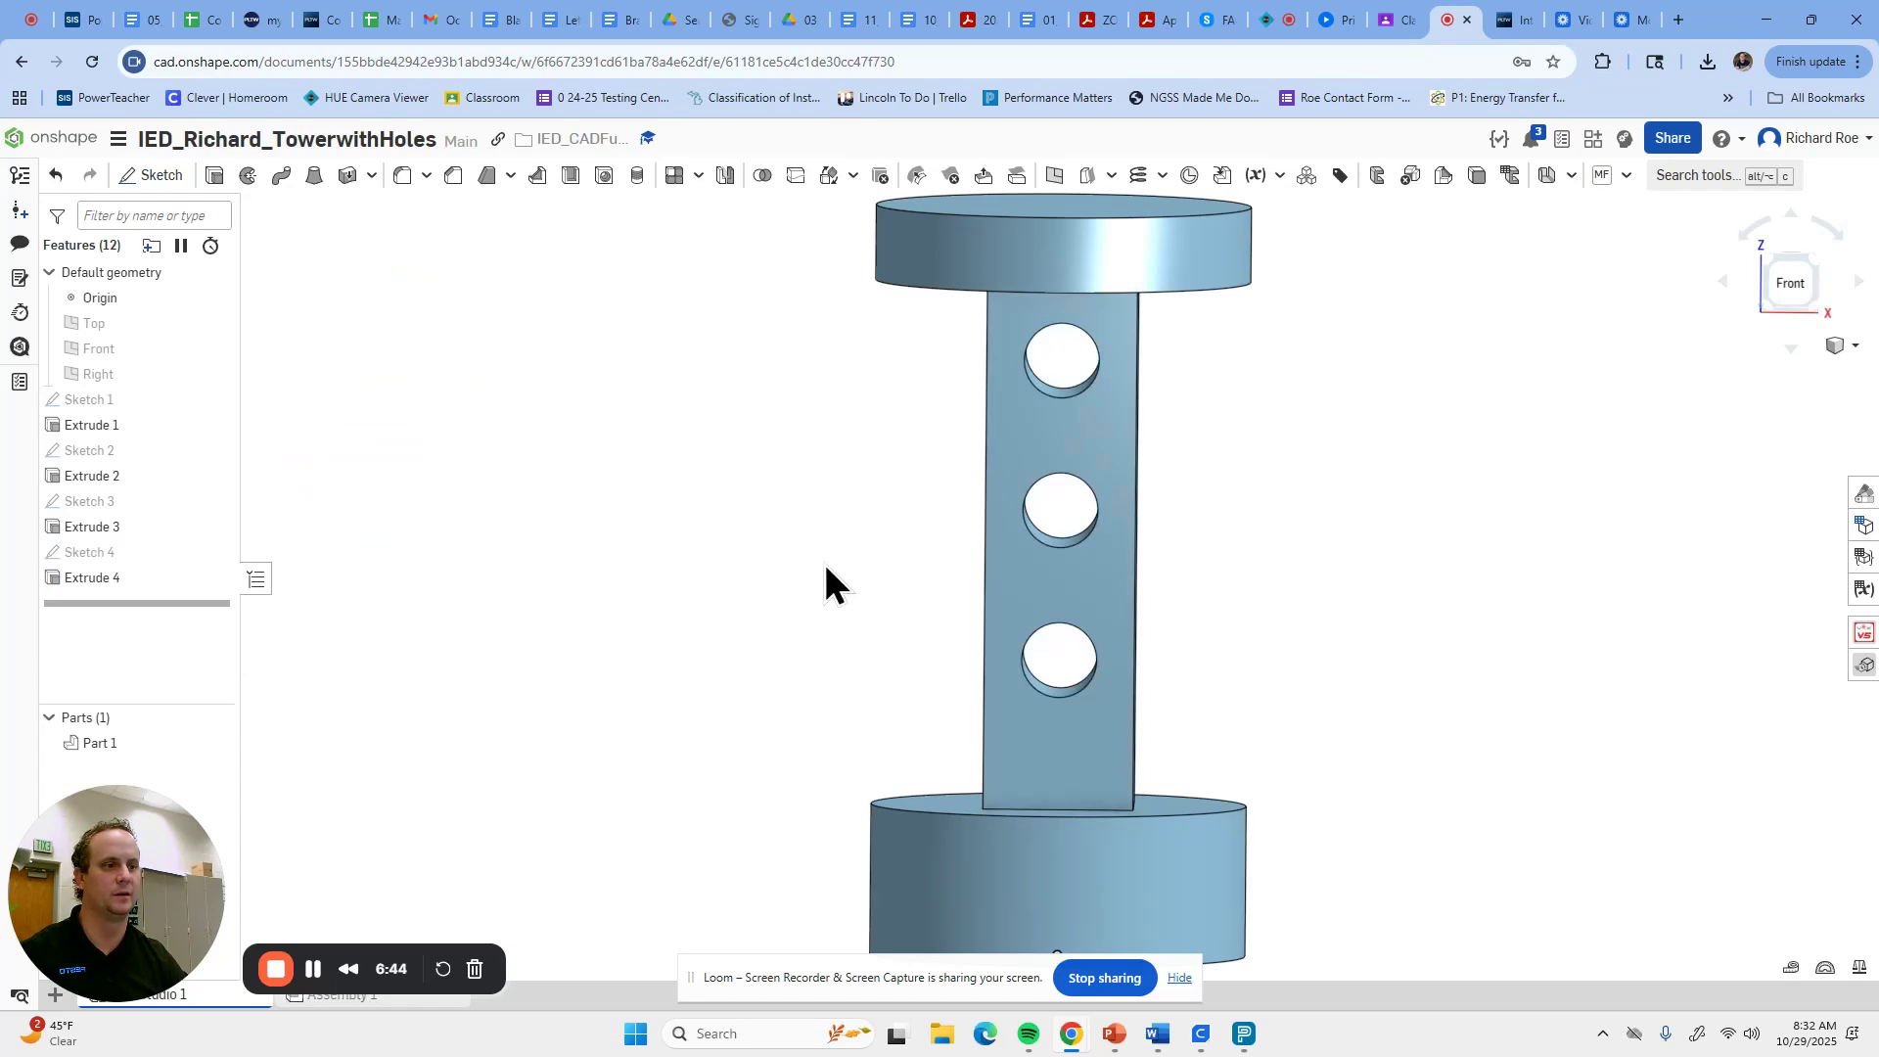
pyautogui.moveTo(824, 560); pyautogui.dragTo(783, 550, button='right')
pyautogui.scroll(-3, 794, 550)
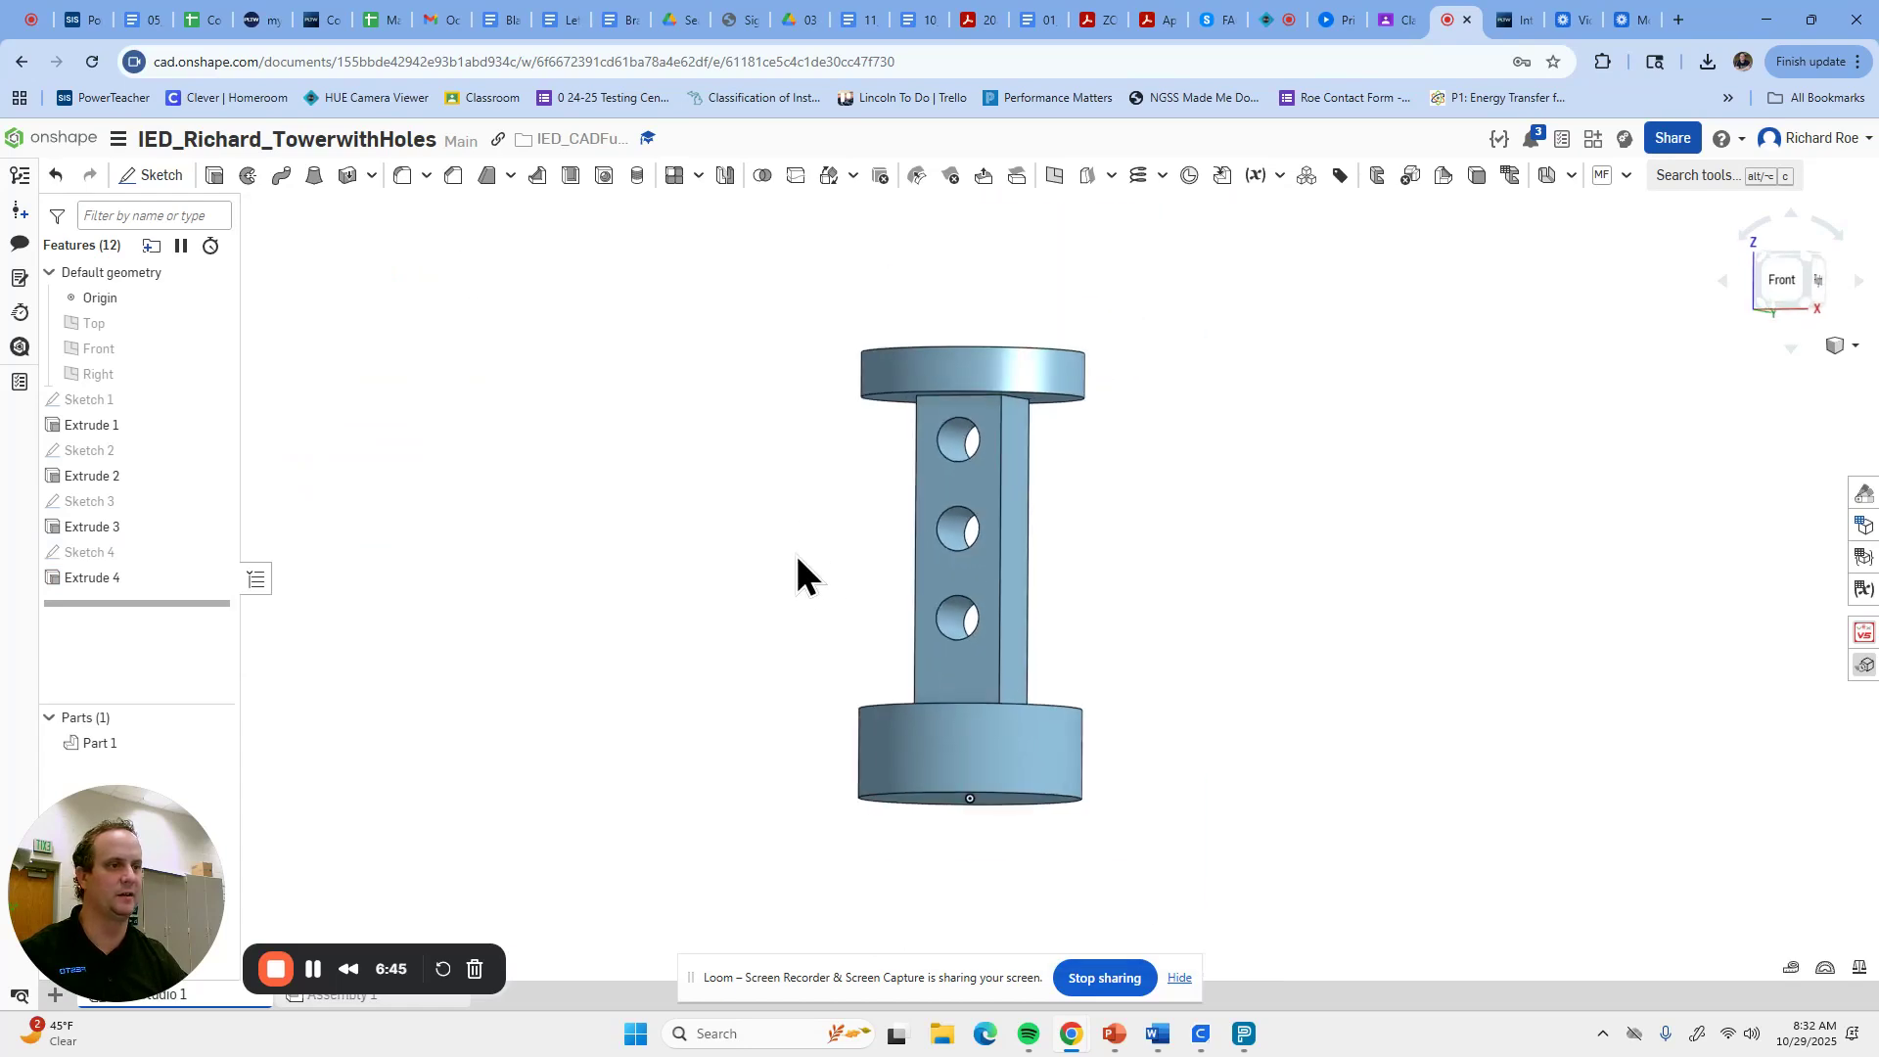
# Switch to the Activity 1.2.5 page, open the model-efficiency lesson and expand the instructions for making a semispherical scoop.
pyautogui.click(1511, 19)
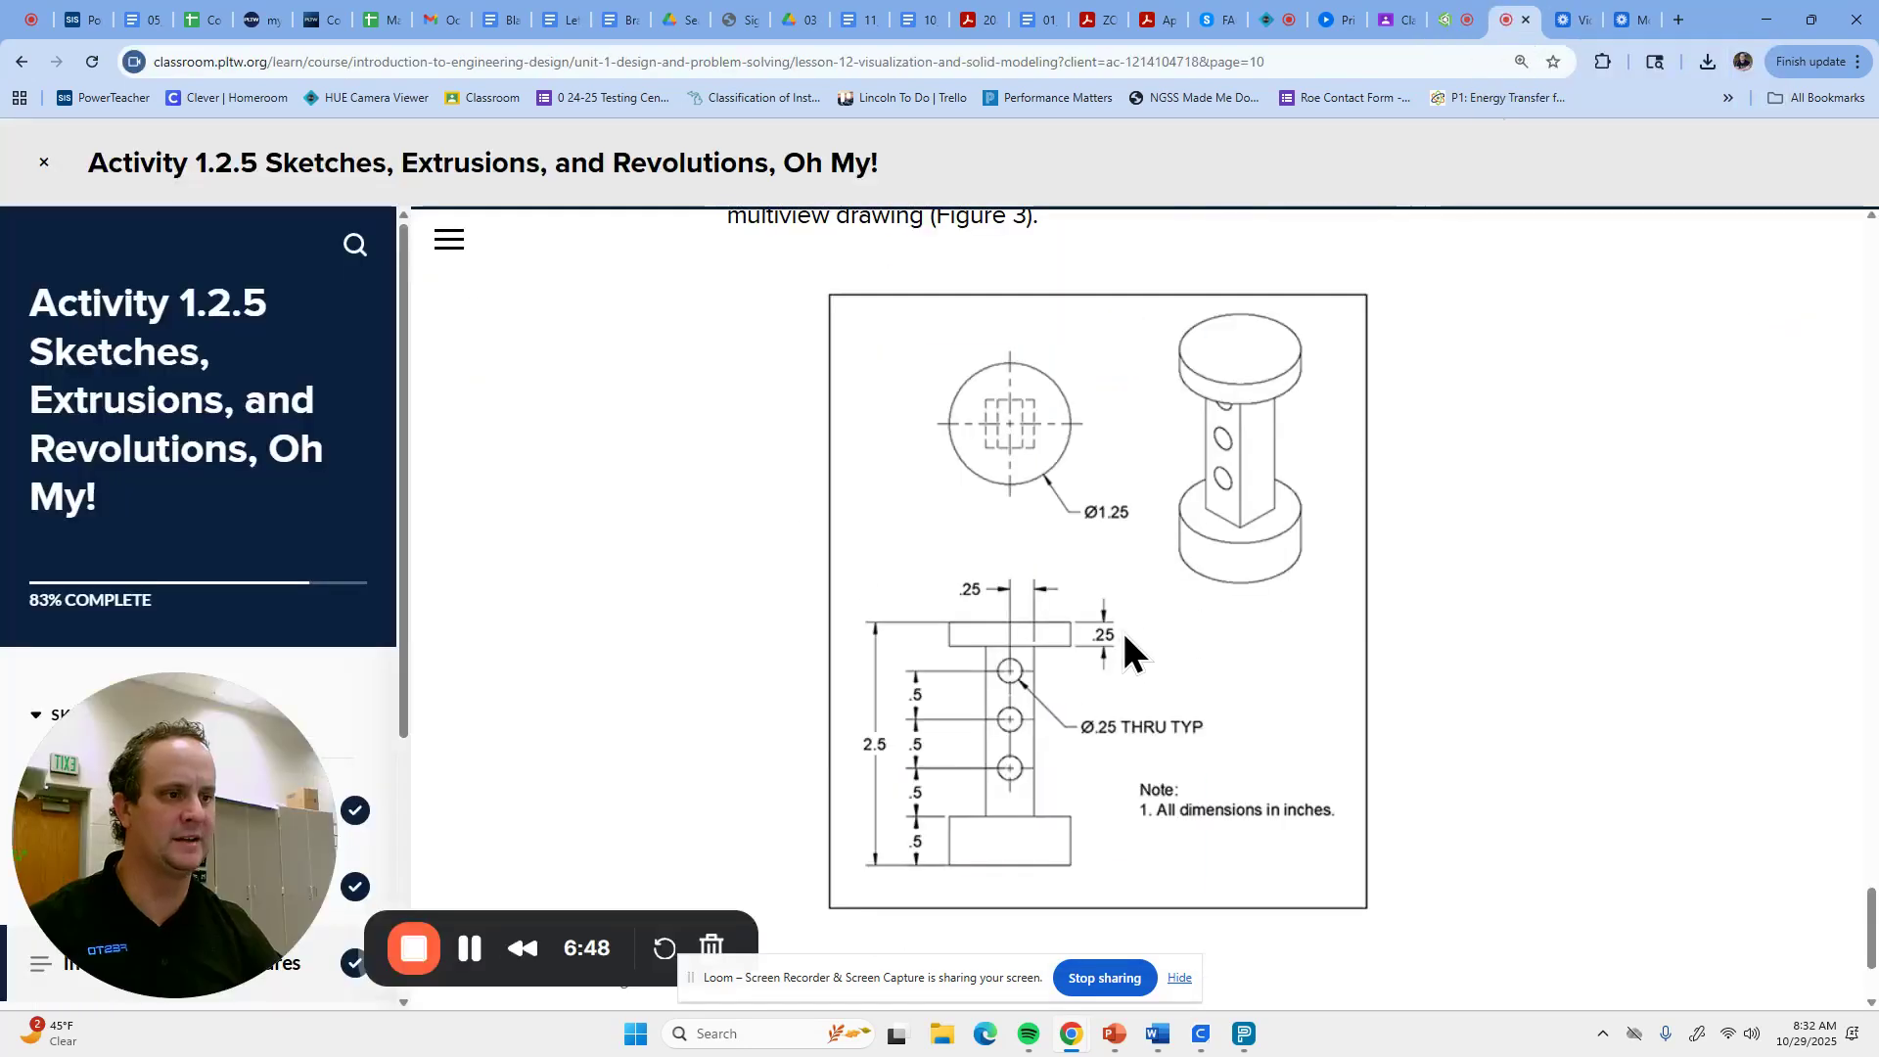
pyautogui.scroll(-1, 528, 466)
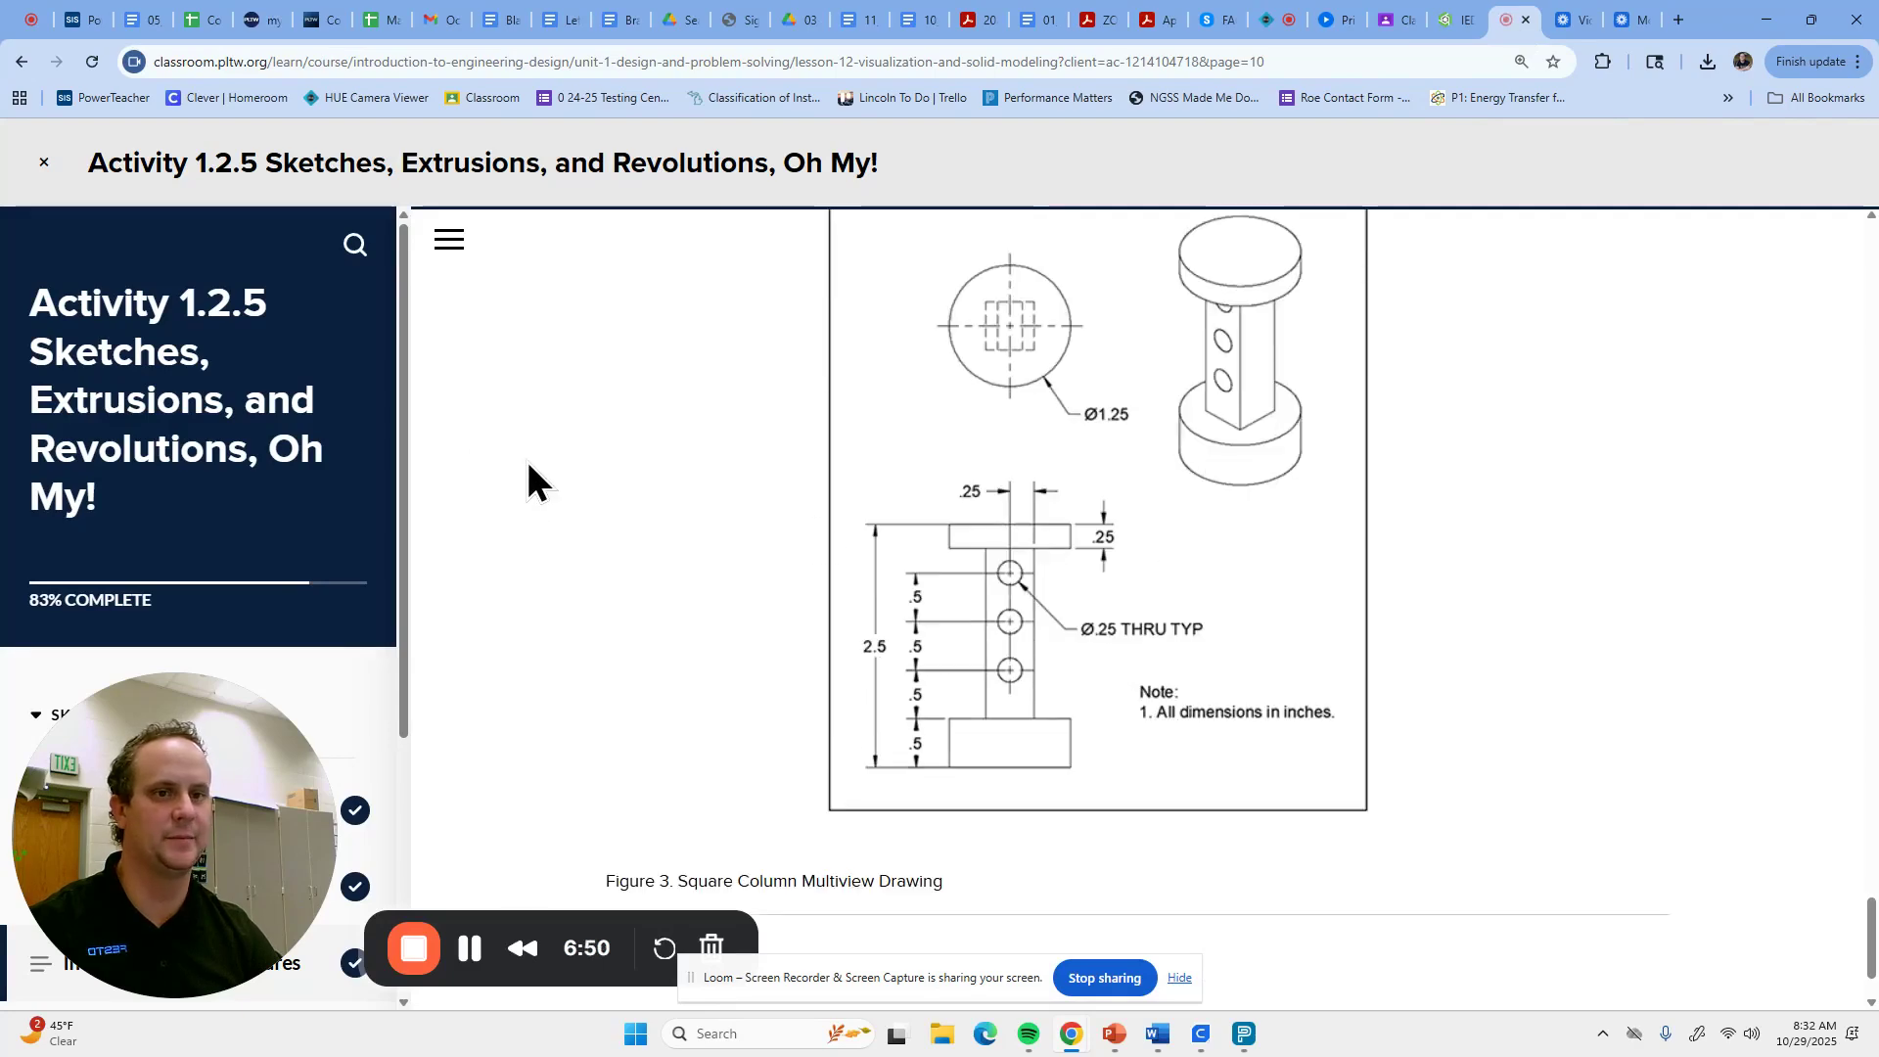
pyautogui.scroll(-1, 842, 523)
pyautogui.scroll(-3, 345, 484)
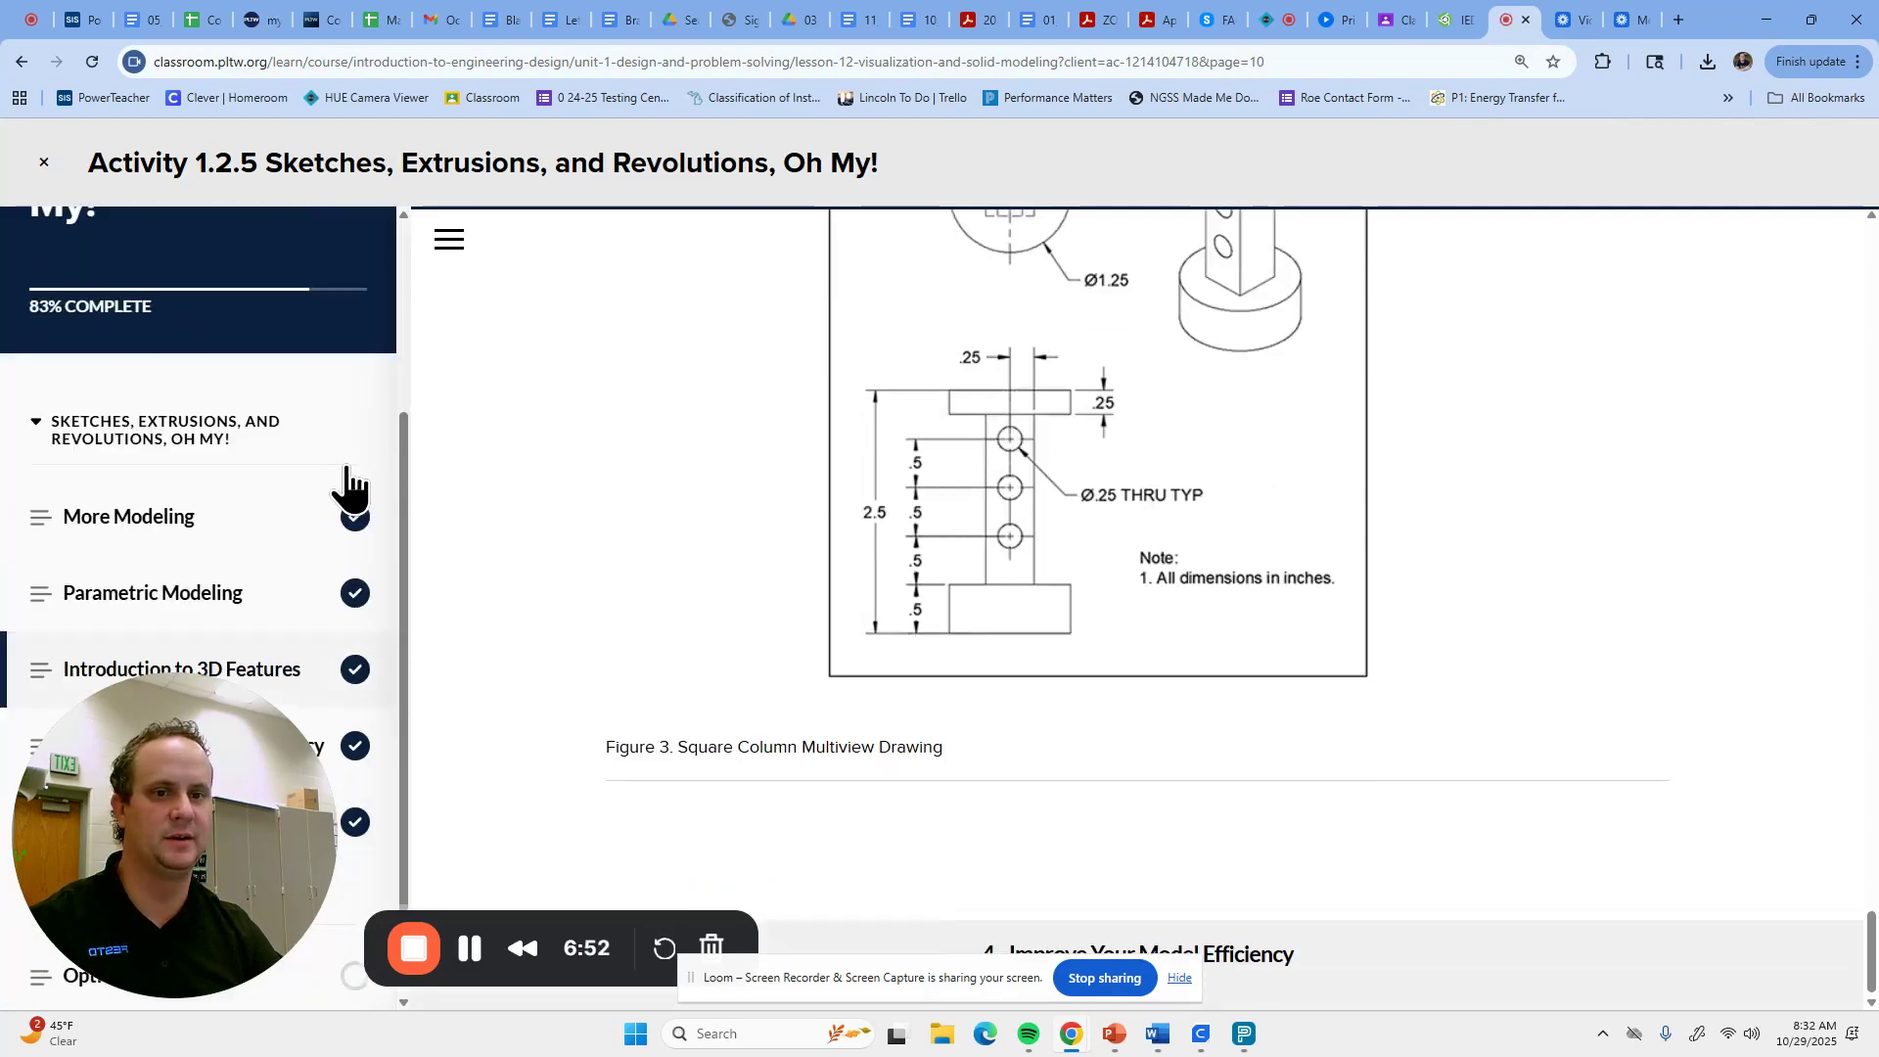
pyautogui.click(358, 755)
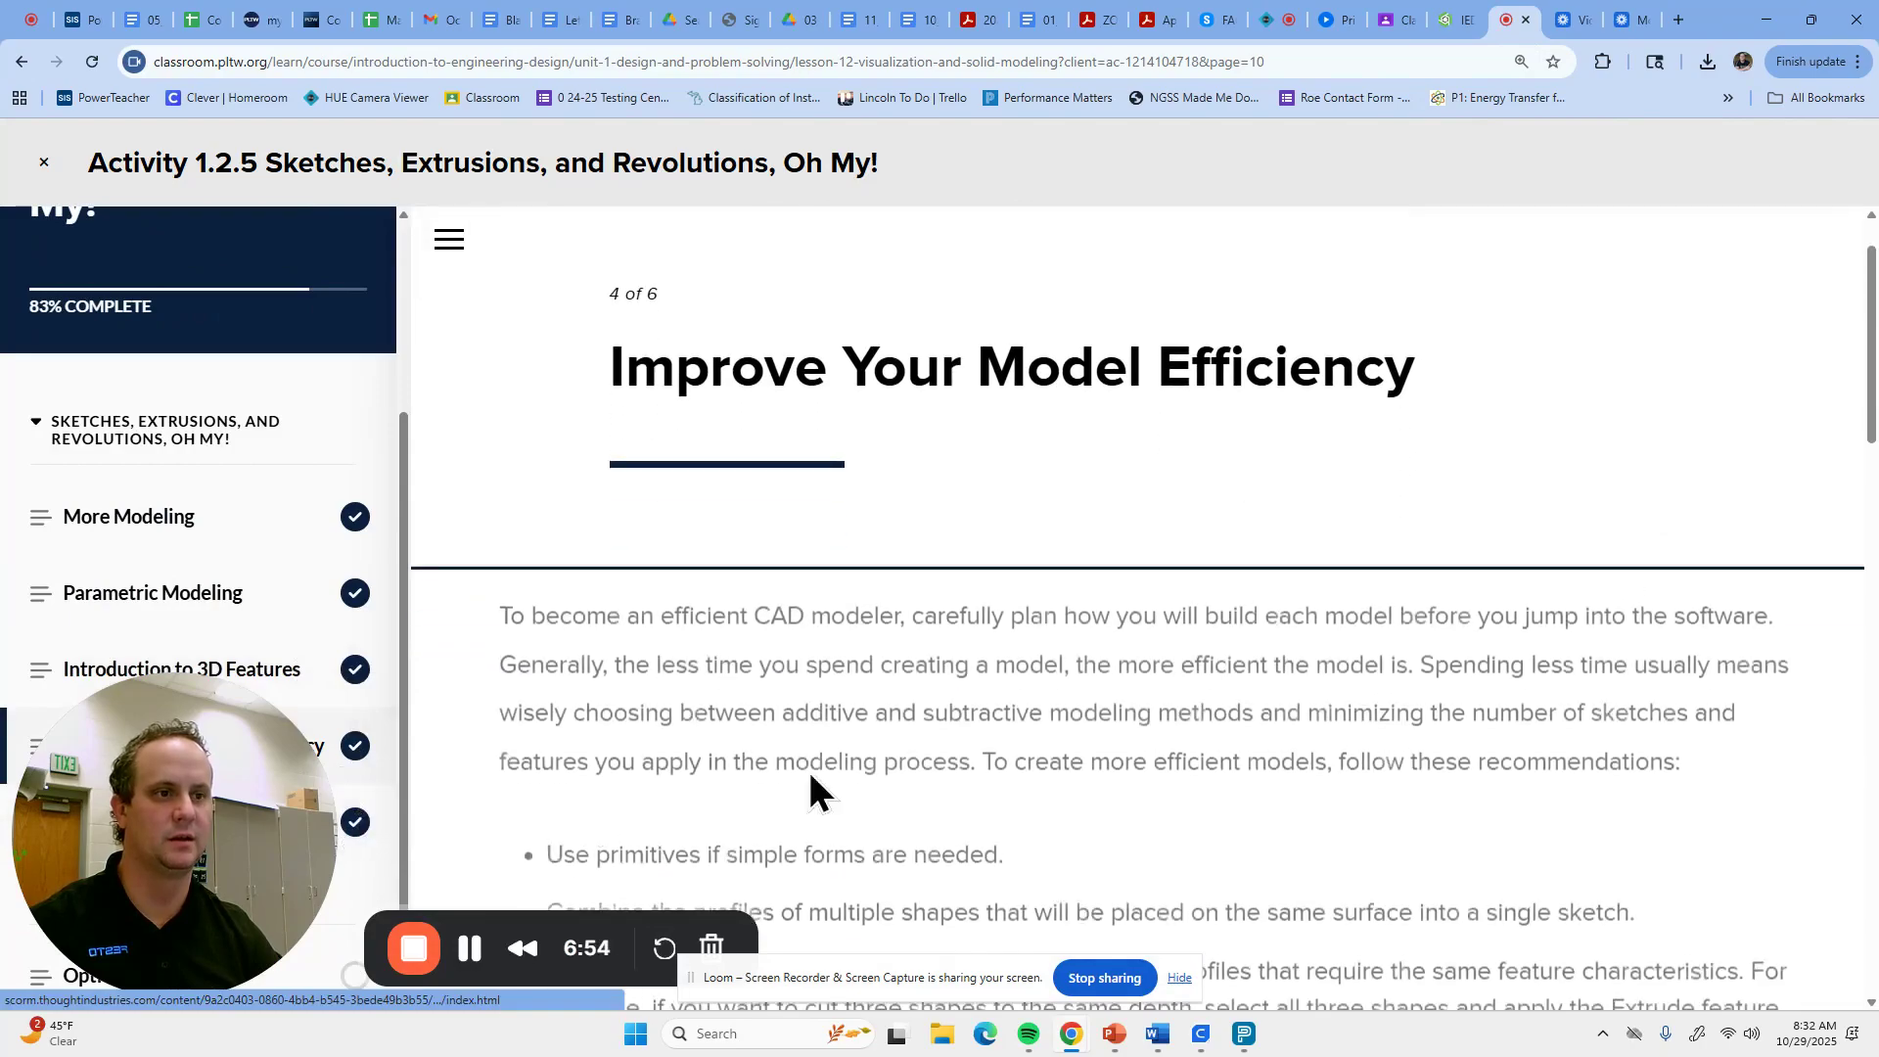
pyautogui.scroll(-15, 1137, 693)
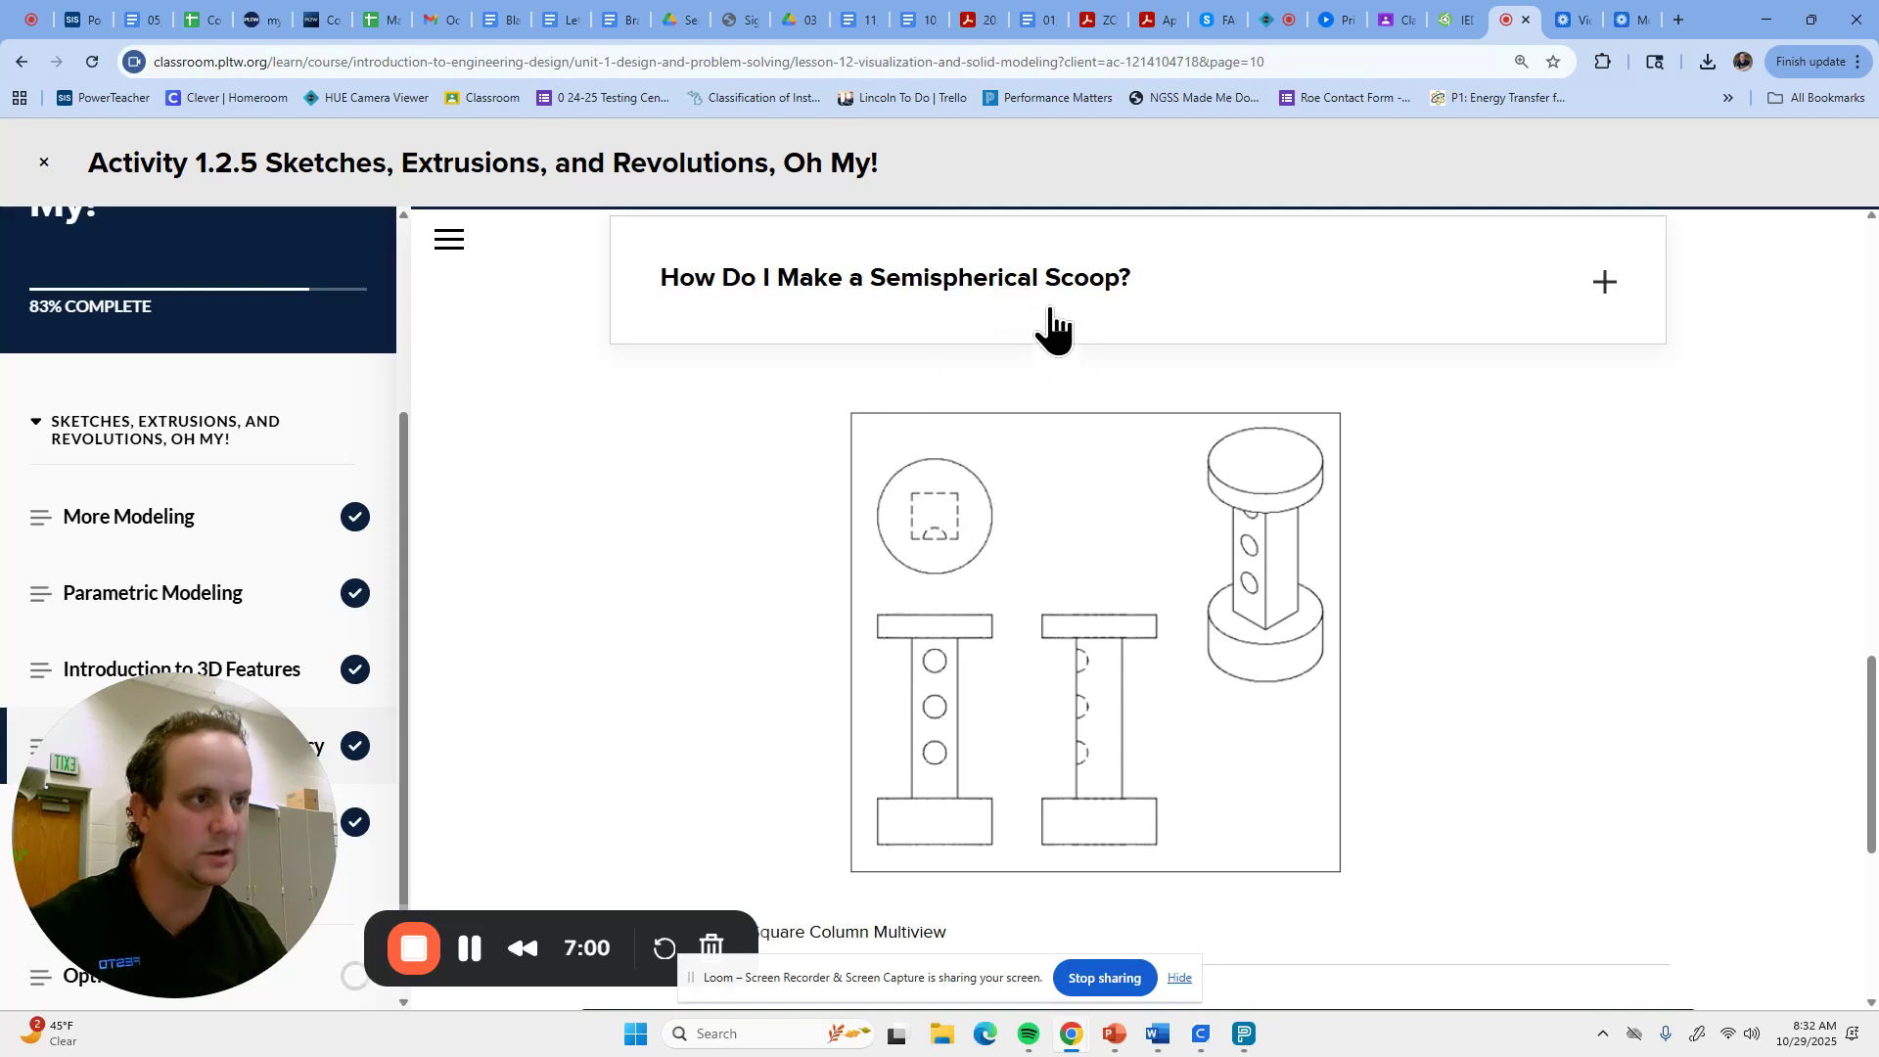
pyautogui.click(987, 299)
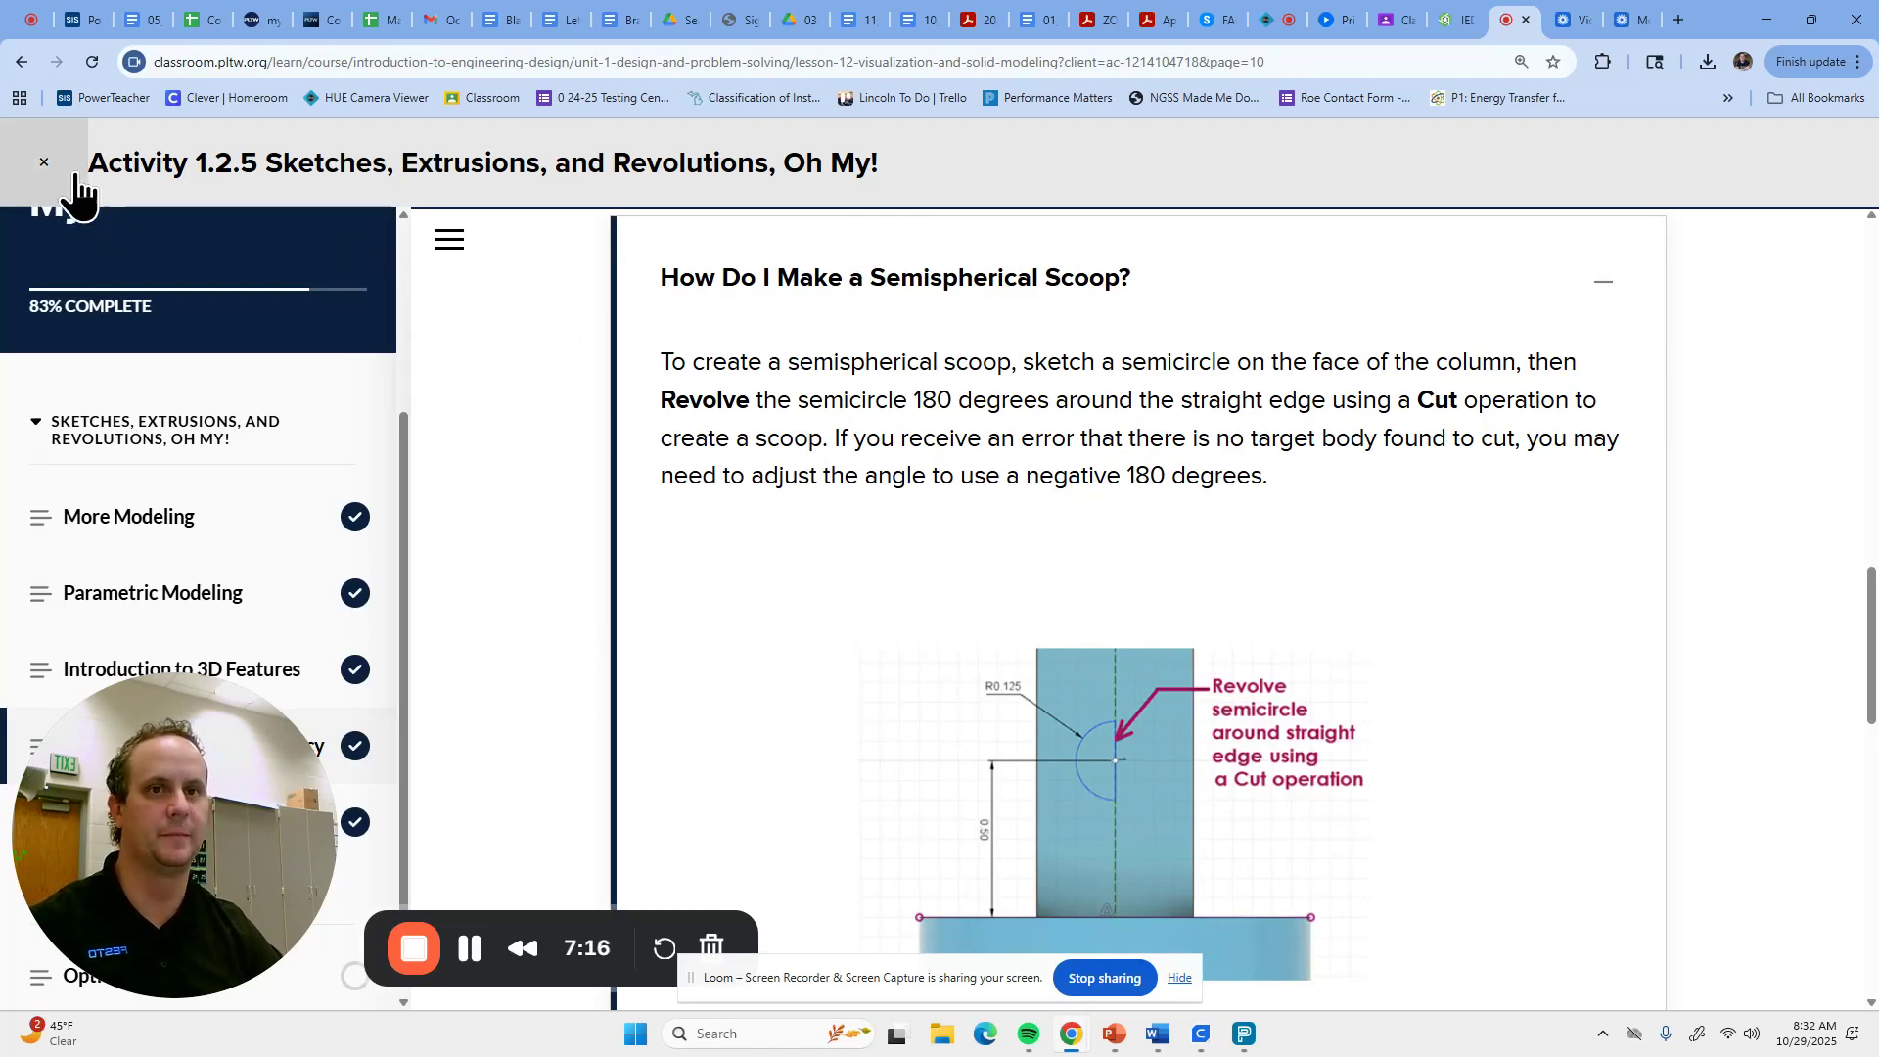
# Back in Onshape, delete the Extrude 4 hole cut and open the three-circle Sketch 4 for editing.
pyautogui.click(1456, 19)
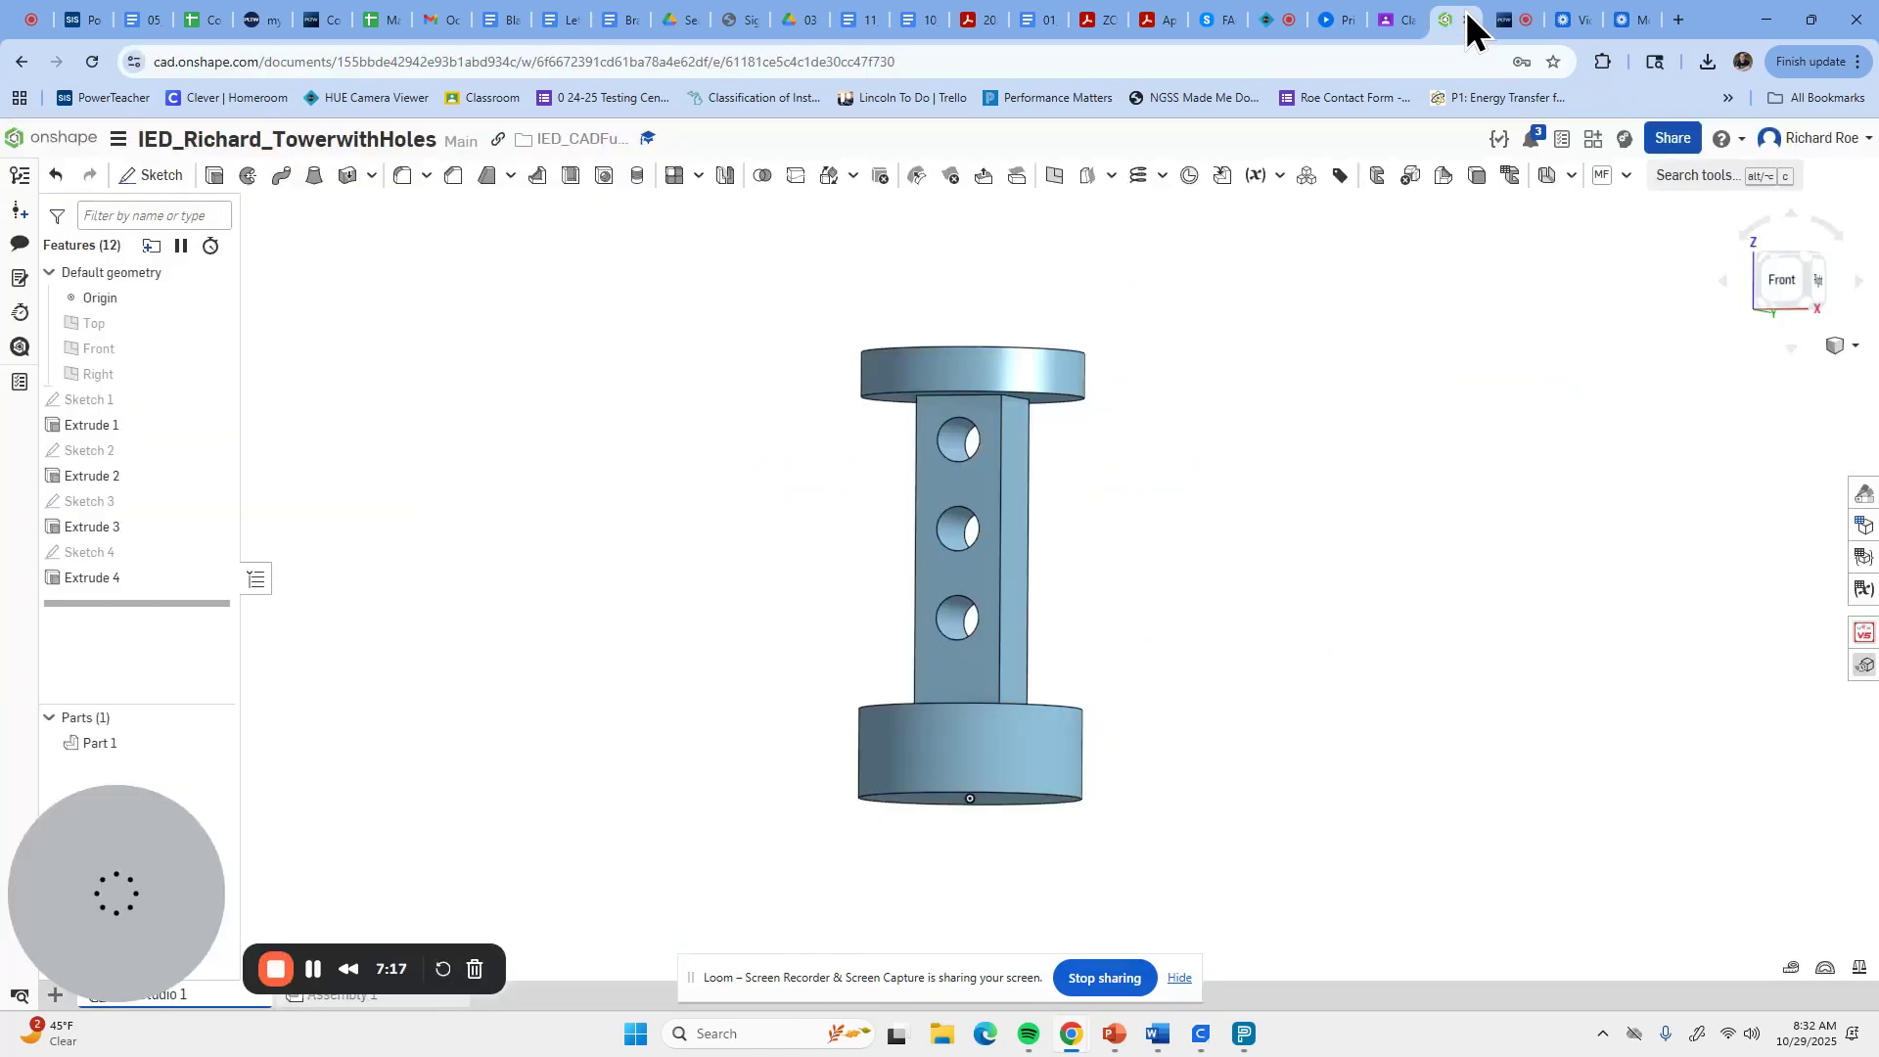
pyautogui.rightClick(85, 578)
pyautogui.click(241, 824)
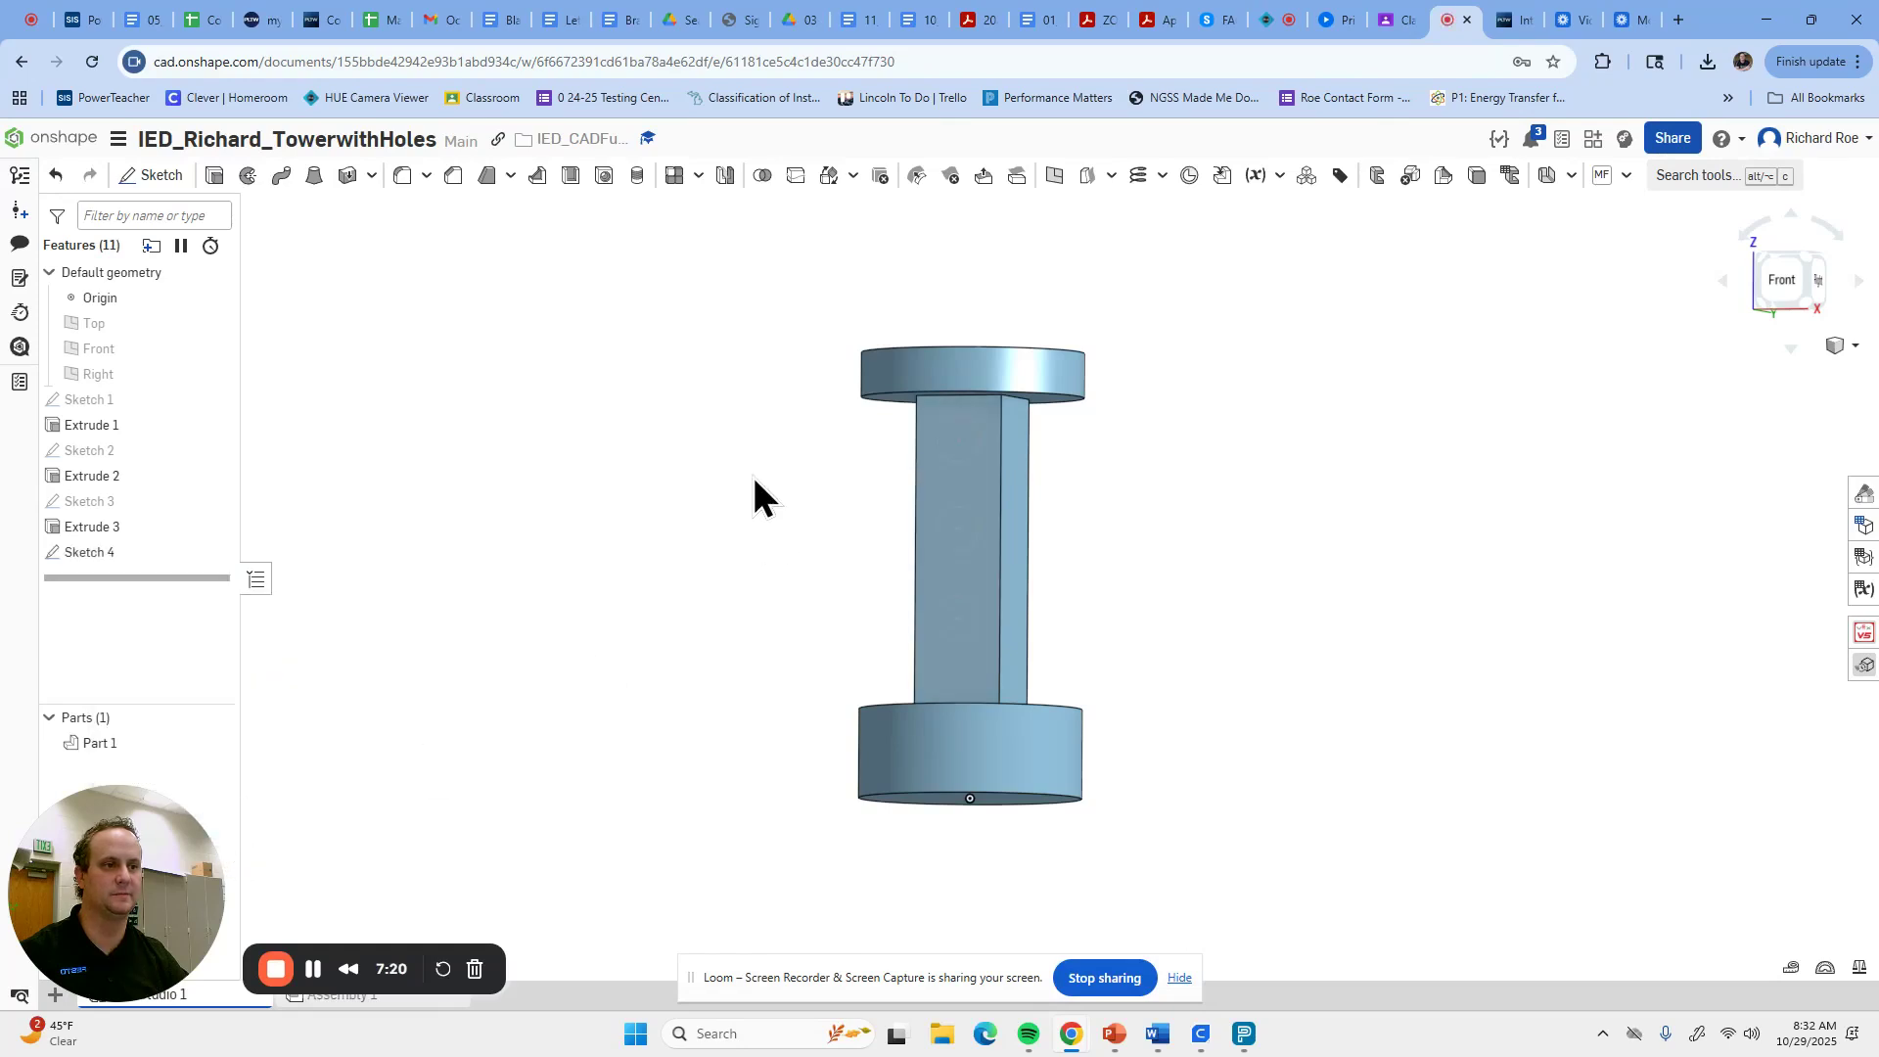
pyautogui.scroll(5, 843, 605)
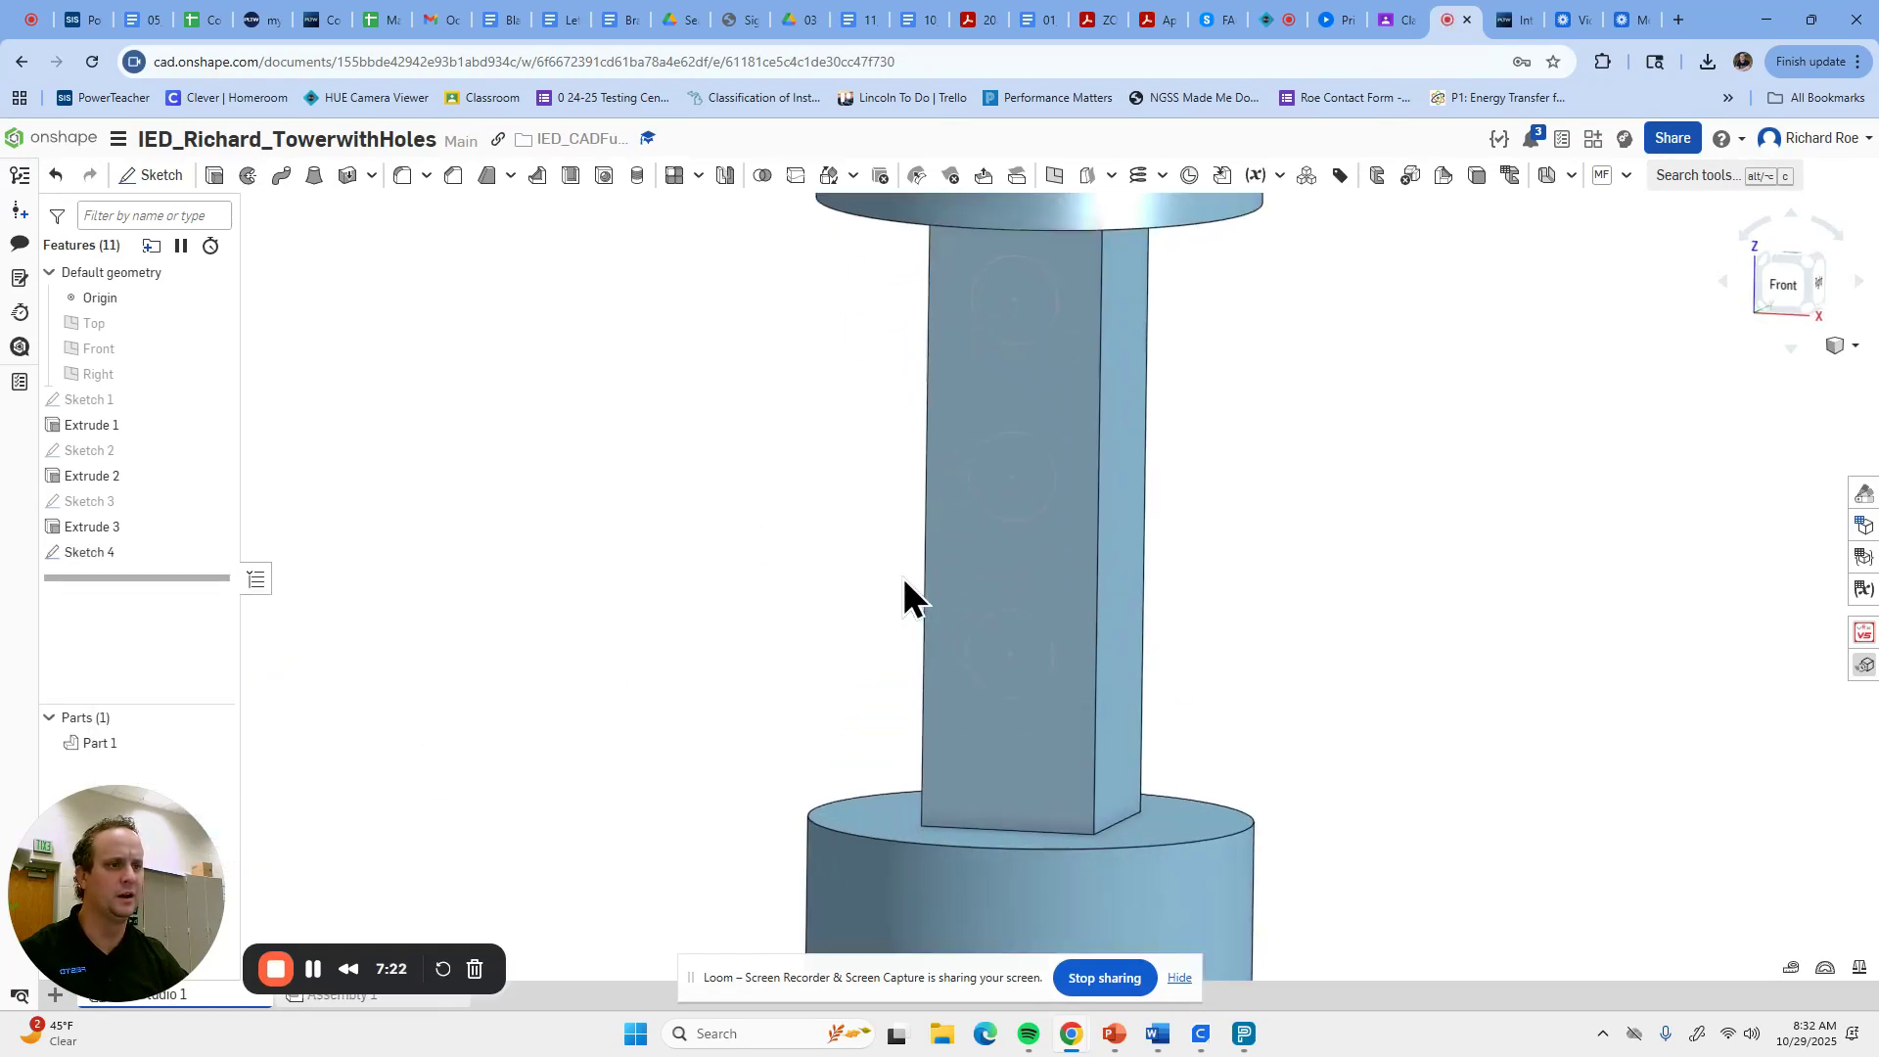
pyautogui.doubleClick(114, 554)
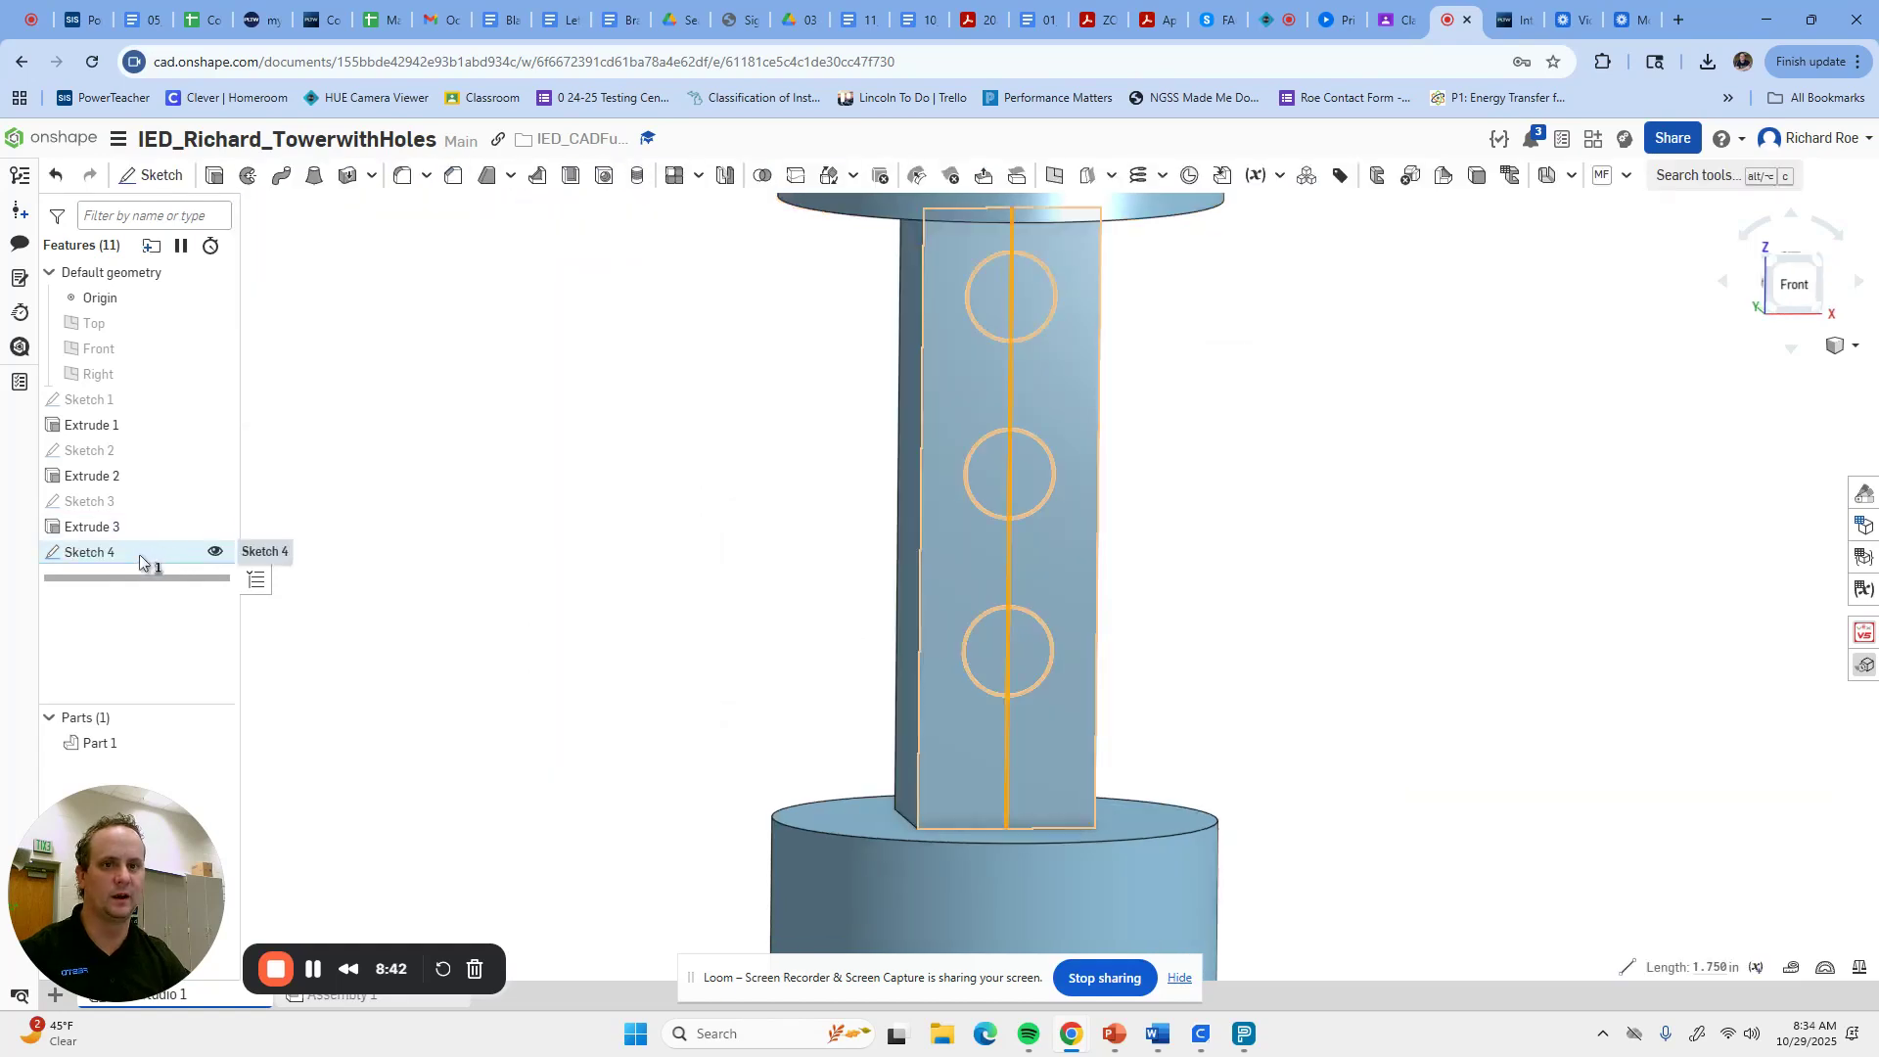
# Start a Revolve with the right half-circle regions of all three circles and the column's vertical centerline as the axis.
pyautogui.click(474, 432)
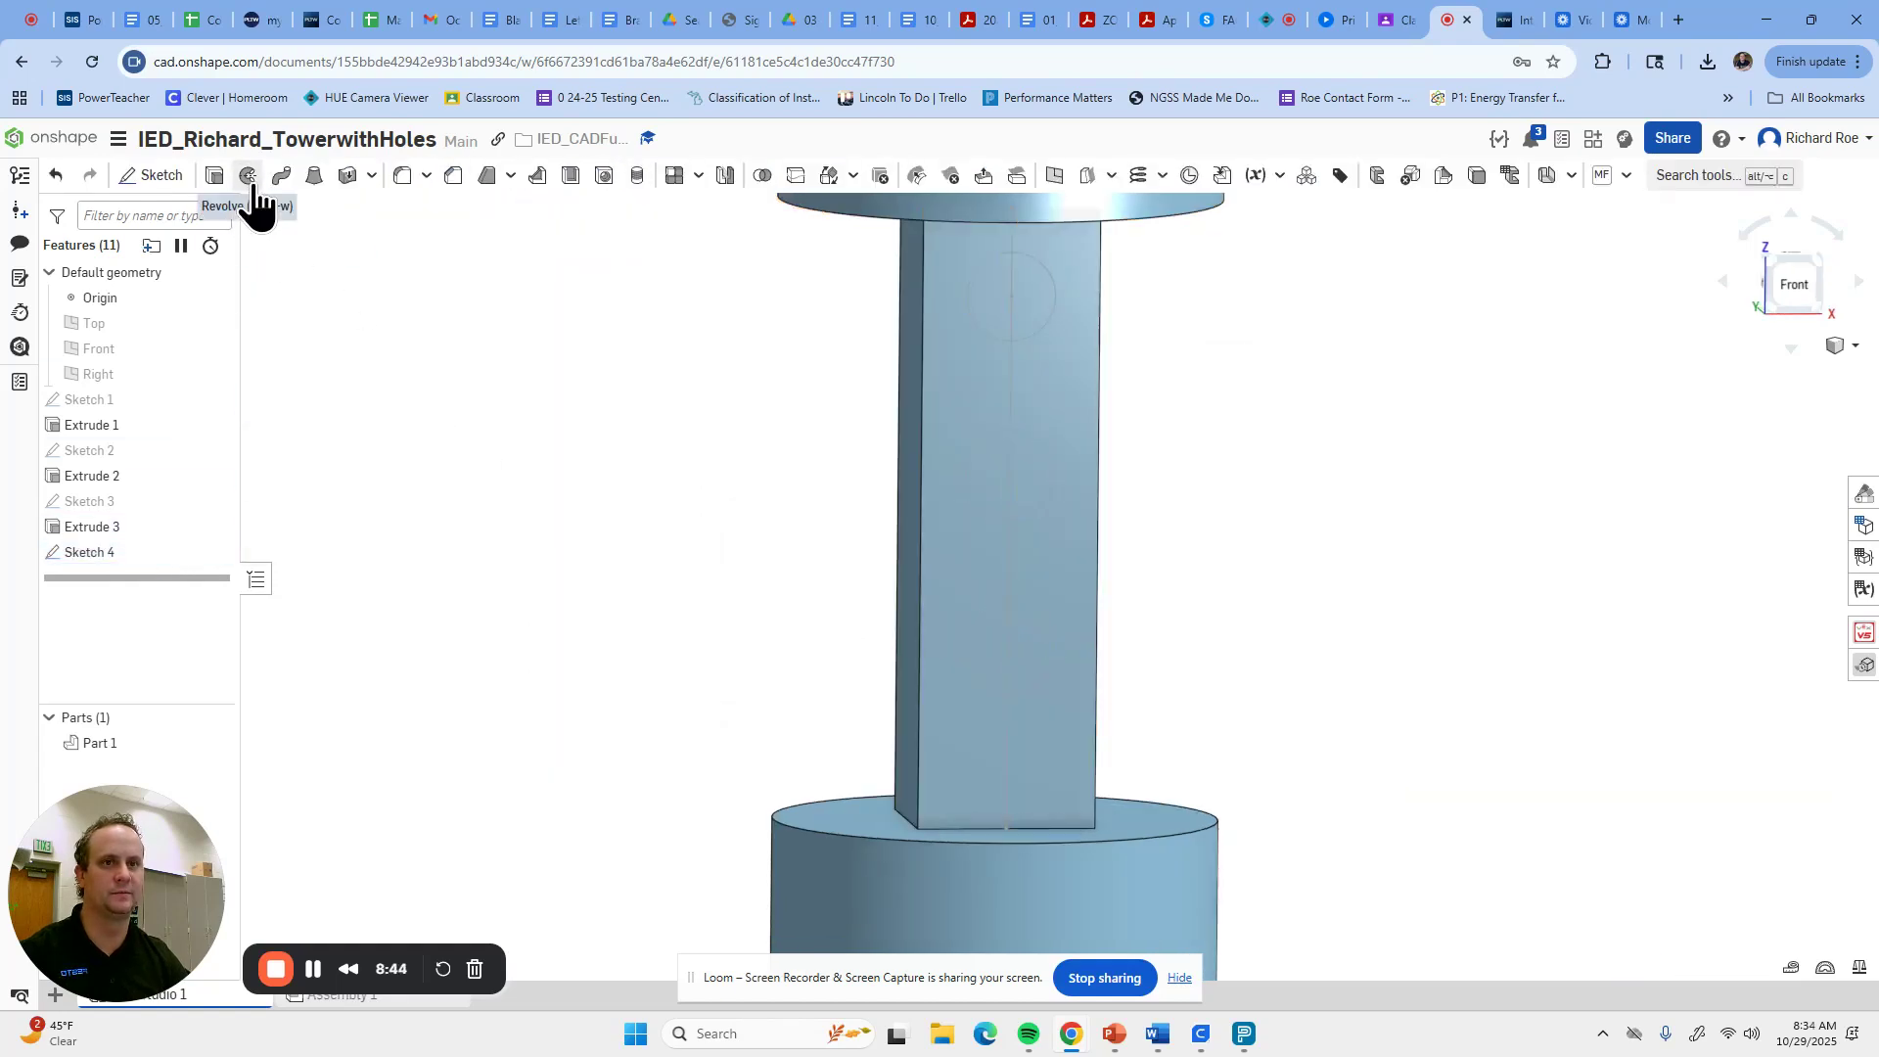
pyautogui.click(249, 176)
pyautogui.click(1024, 299)
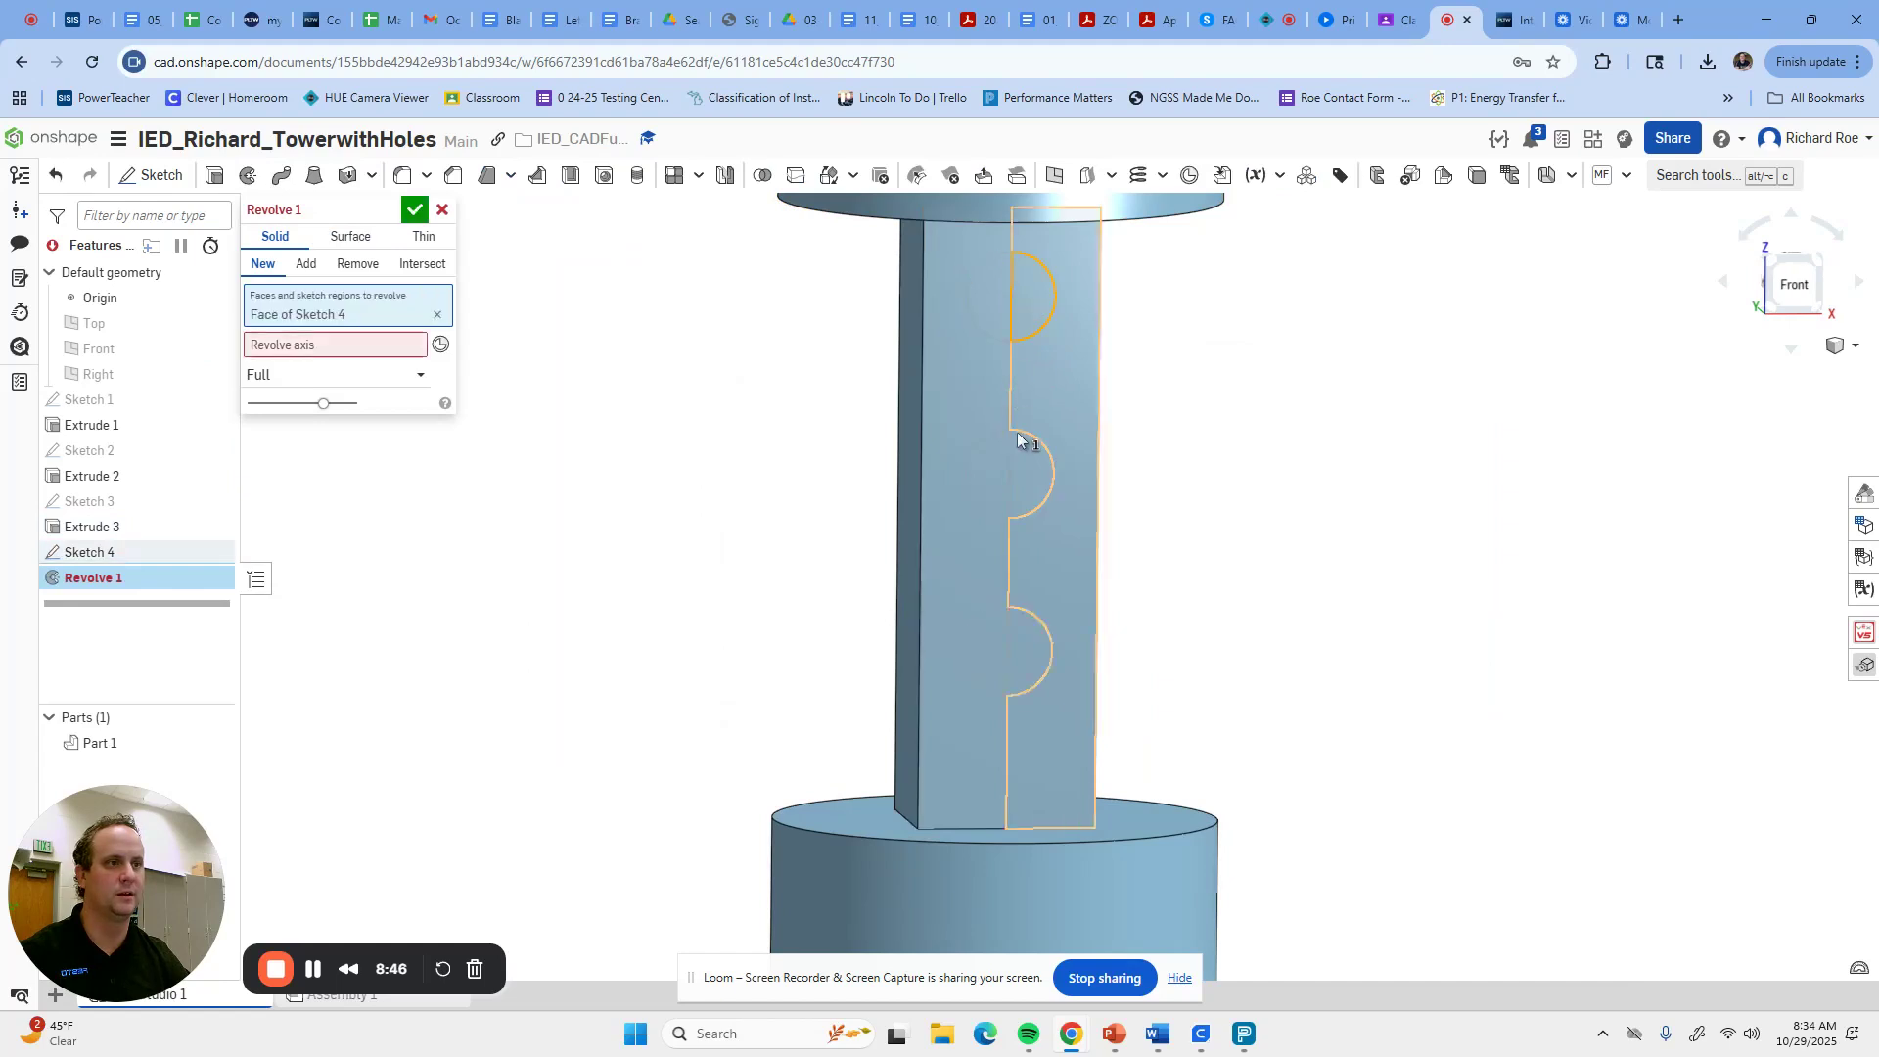
pyautogui.click(1034, 484)
pyautogui.click(1032, 648)
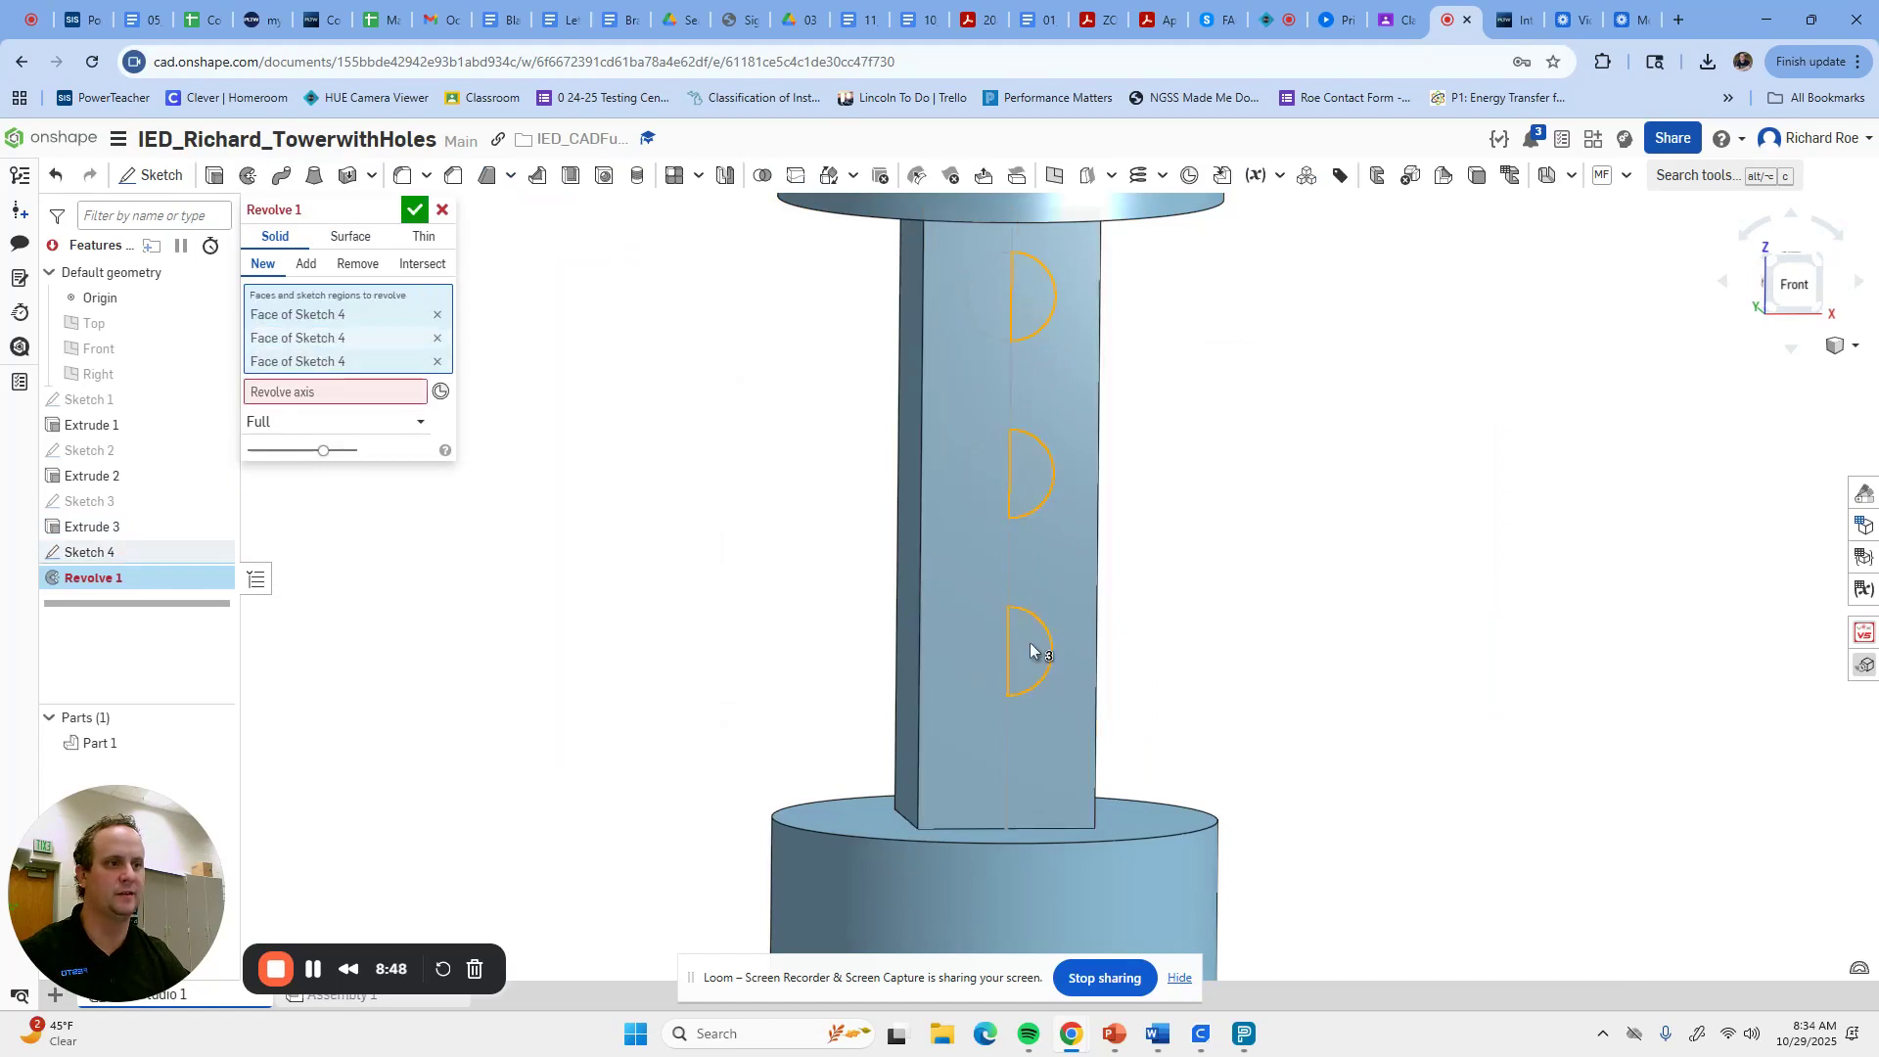
pyautogui.click(379, 390)
pyautogui.click(1011, 396)
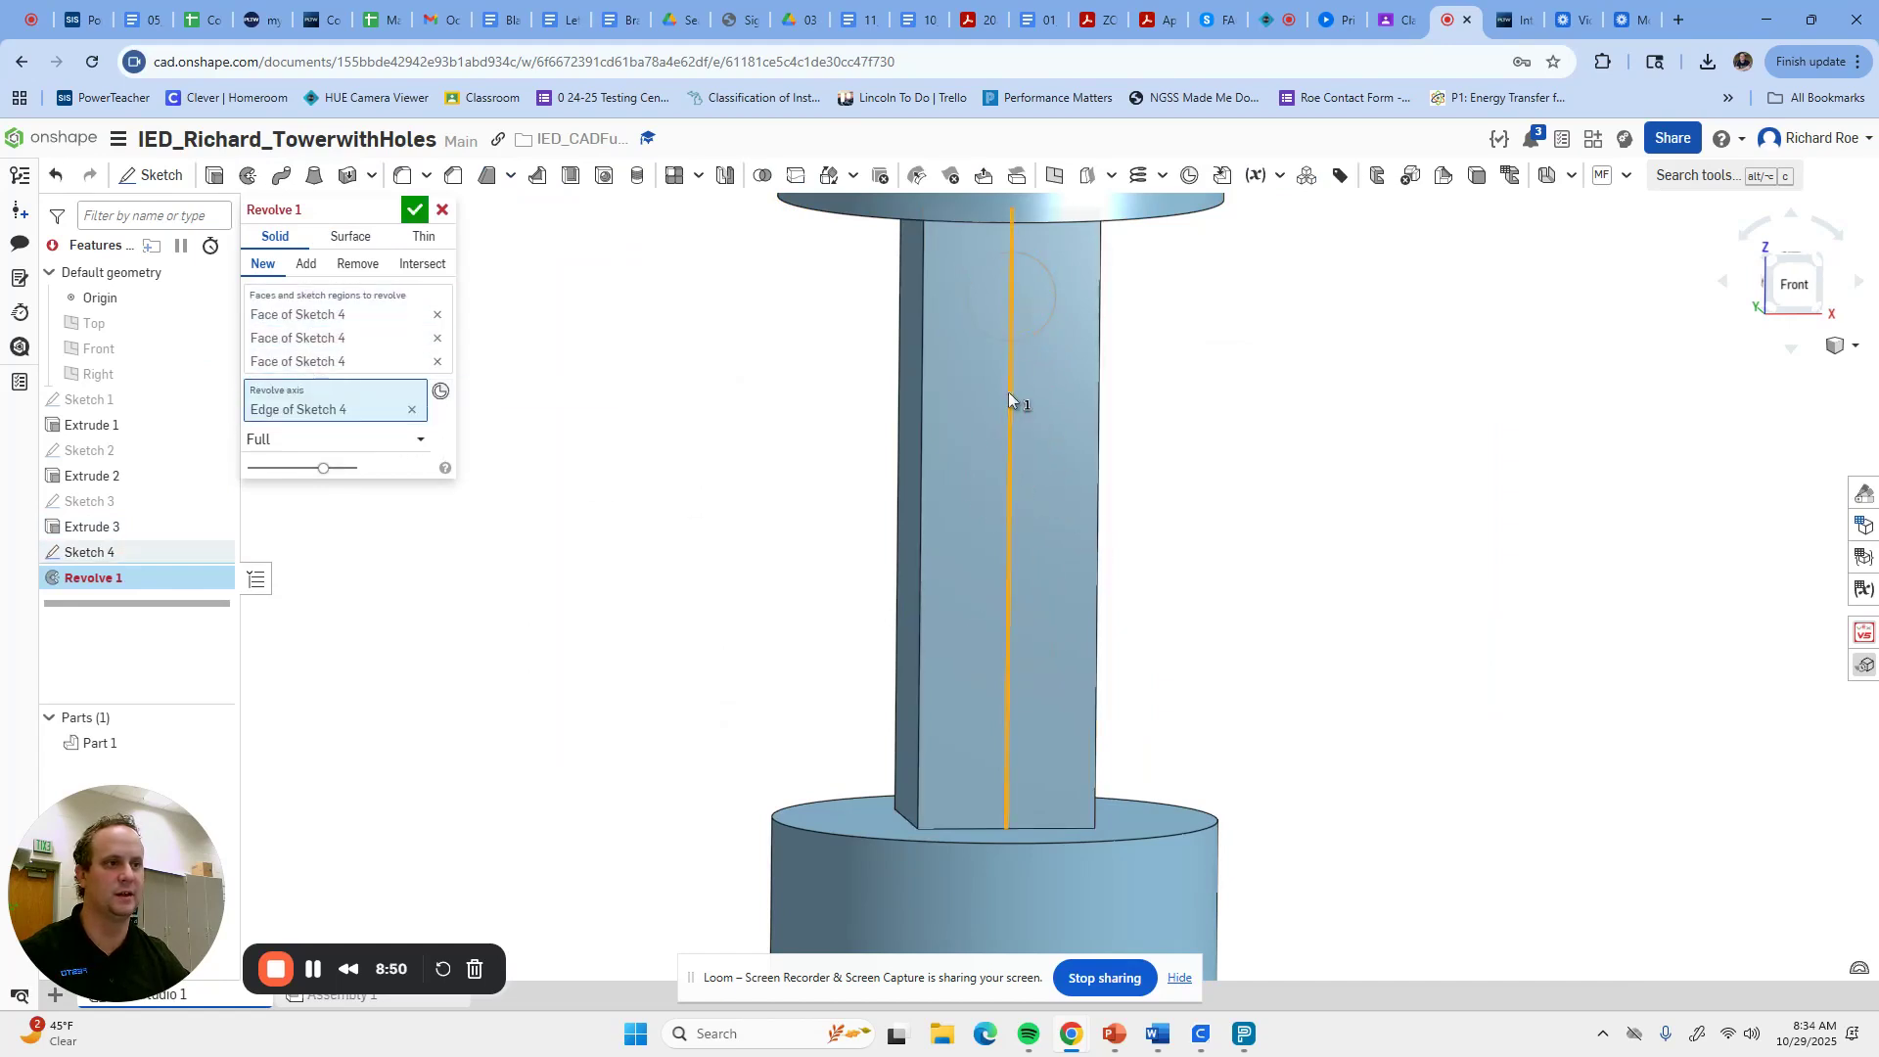
# Change the full revolve to Remove and accept it, cutting three semispherical scoops into the column face.
pyautogui.click(357, 264)
pyautogui.moveTo(684, 520); pyautogui.dragTo(715, 546, button='right')
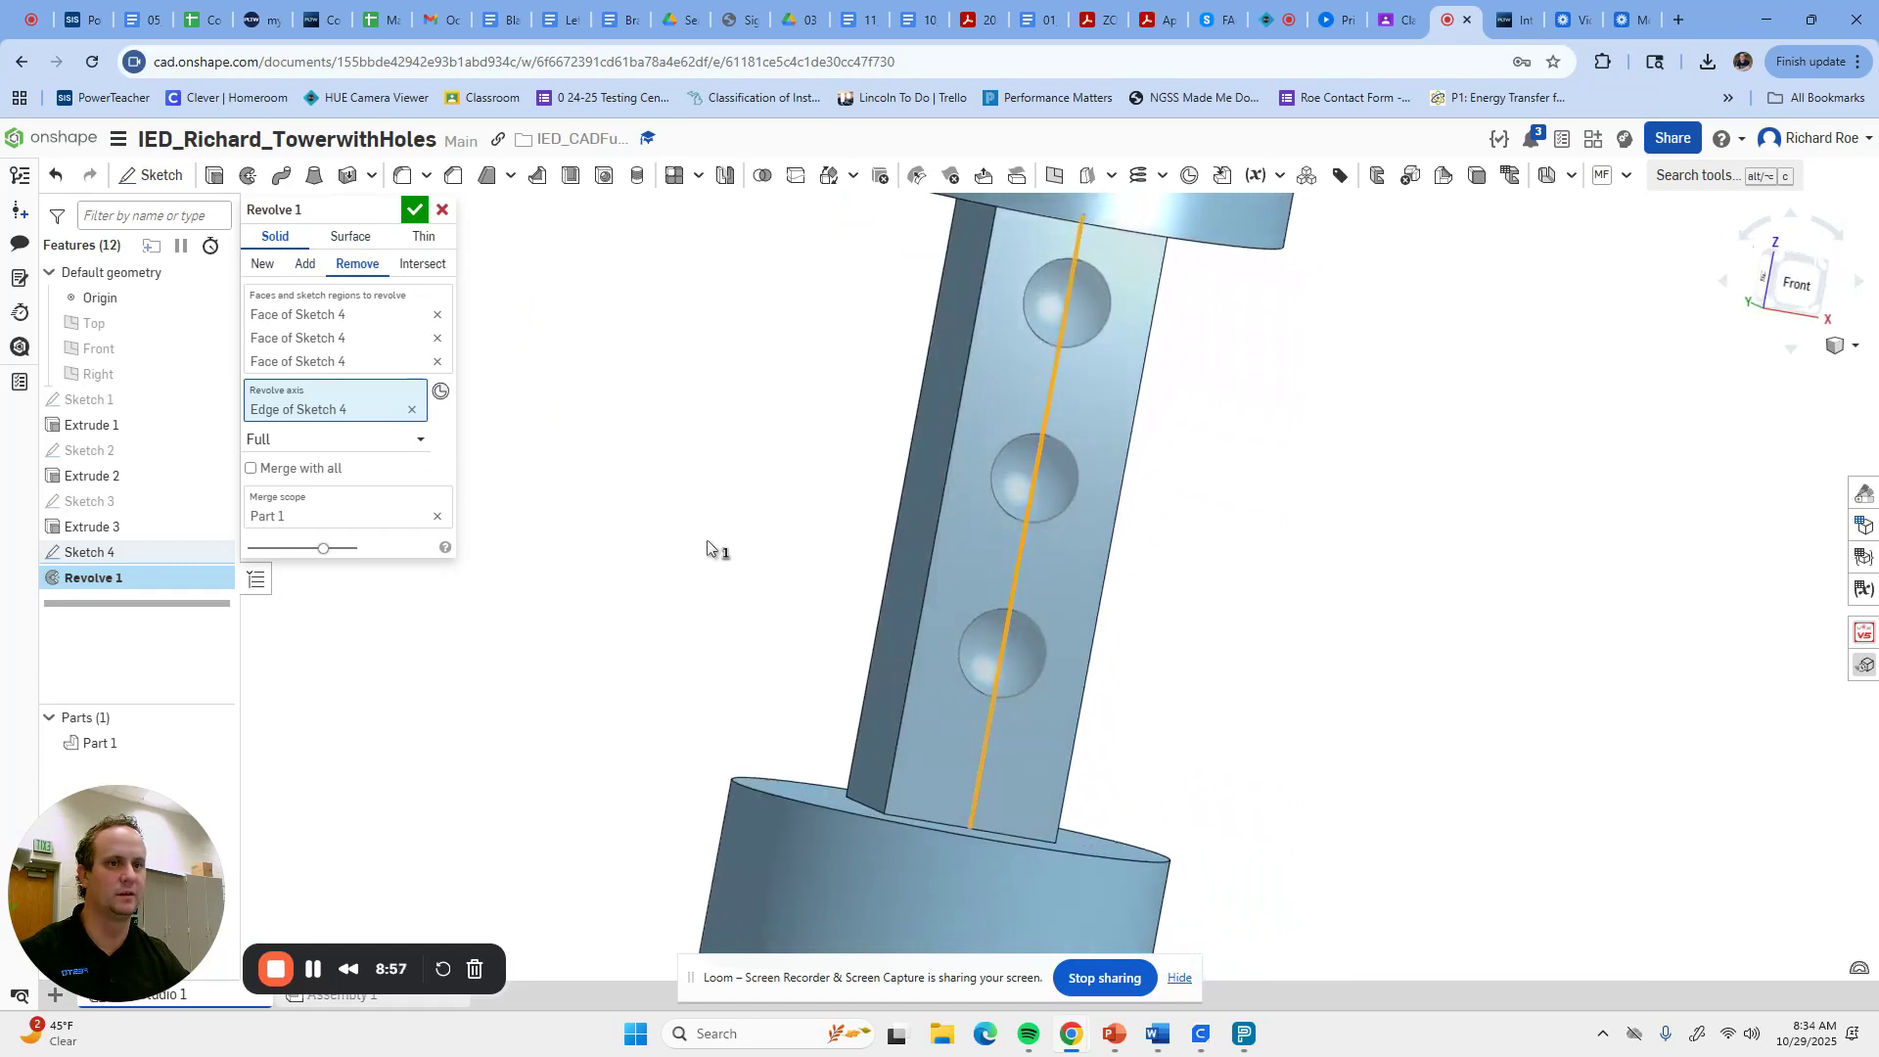
pyautogui.click(415, 211)
pyautogui.scroll(-5, 1482, 606)
pyautogui.moveTo(1482, 607); pyautogui.dragTo(1324, 622, button='right')
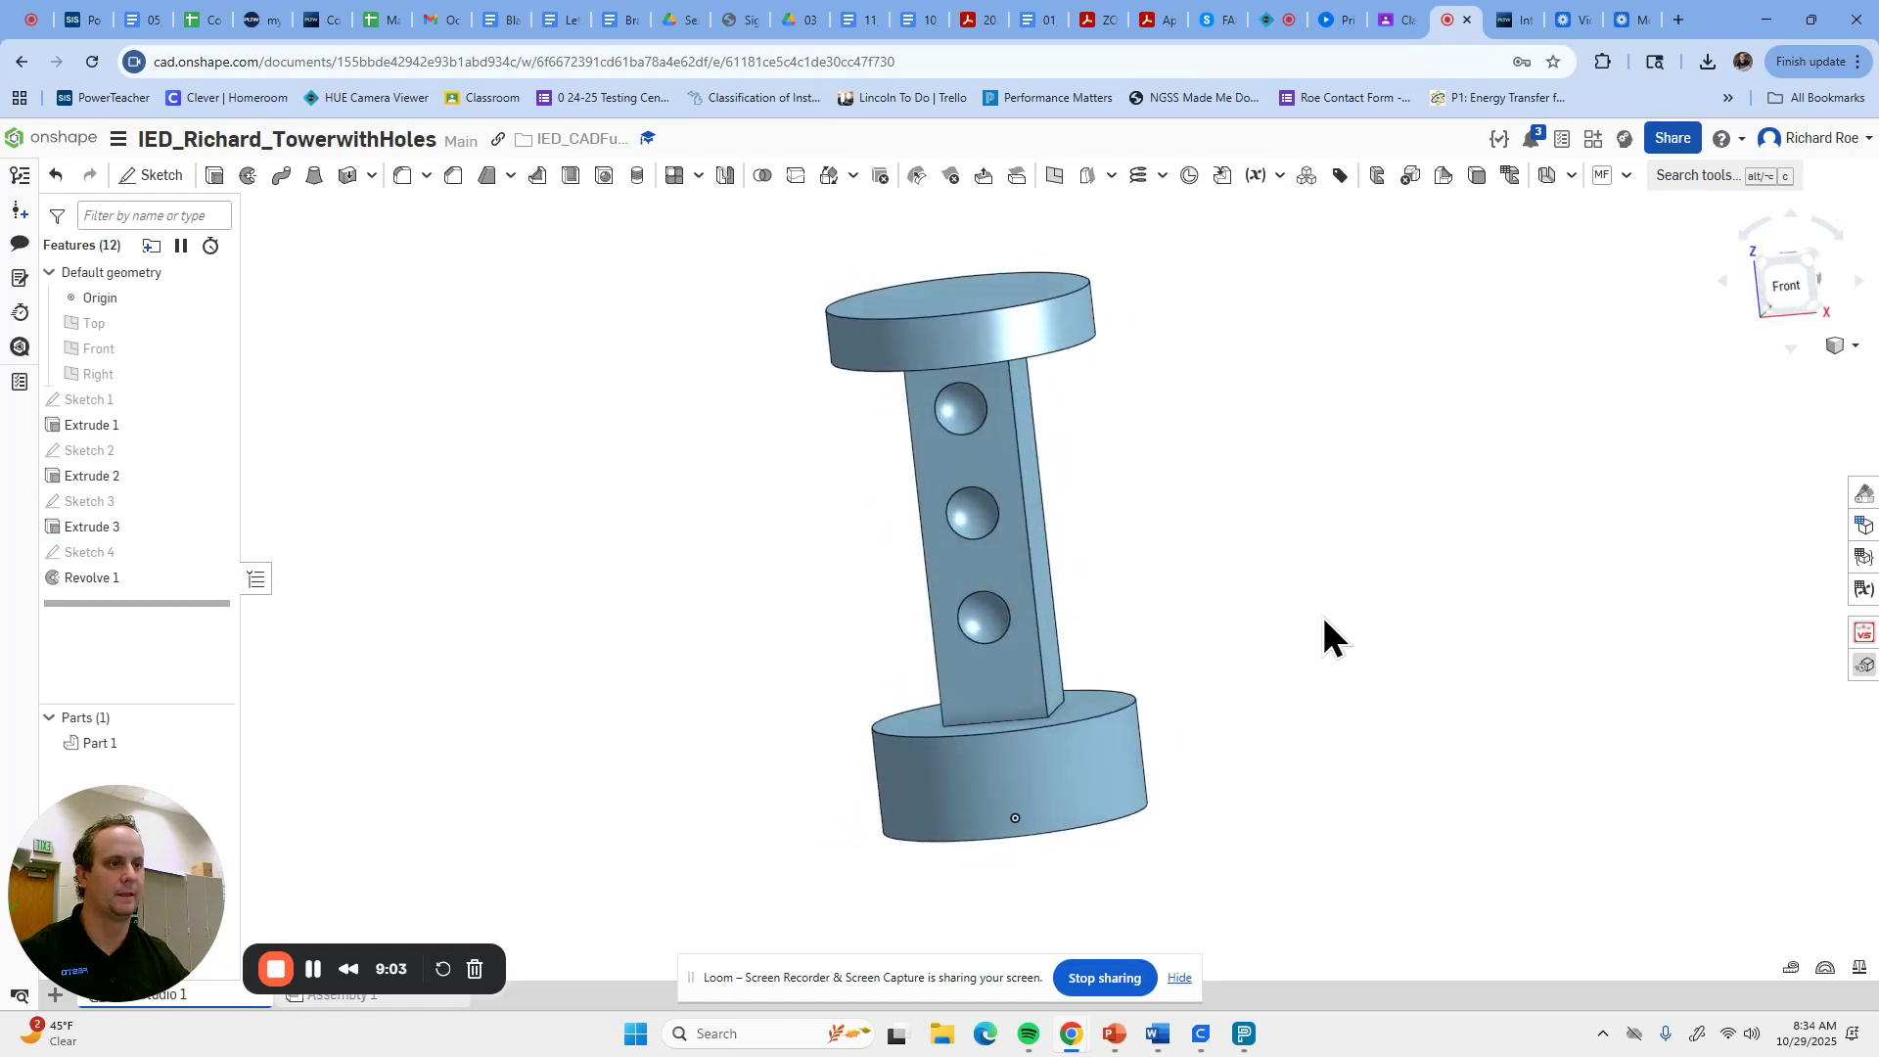
# Switch to the activity page and review the scoop task with Figure 4 and the dimensioned Figure 3 multiview drawing.
pyautogui.click(1511, 18)
pyautogui.scroll(3, 1067, 513)
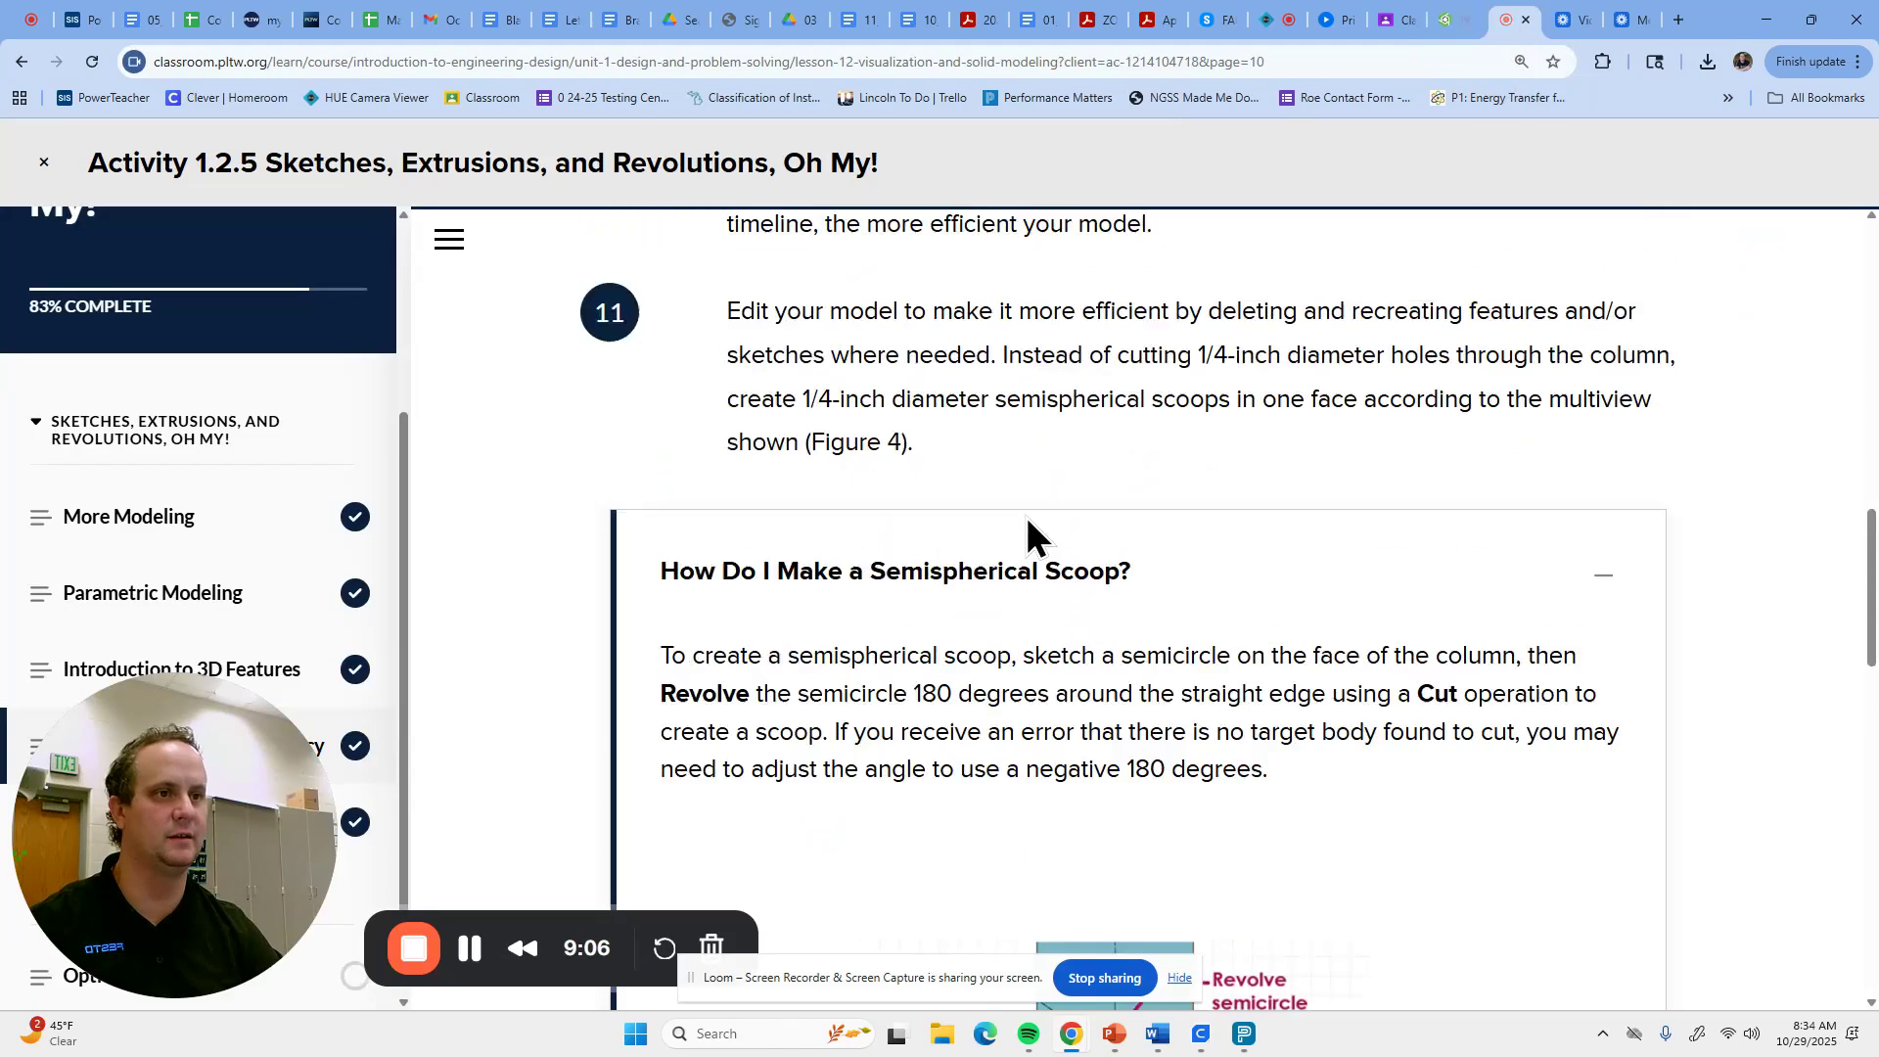
pyautogui.scroll(-10, 965, 575)
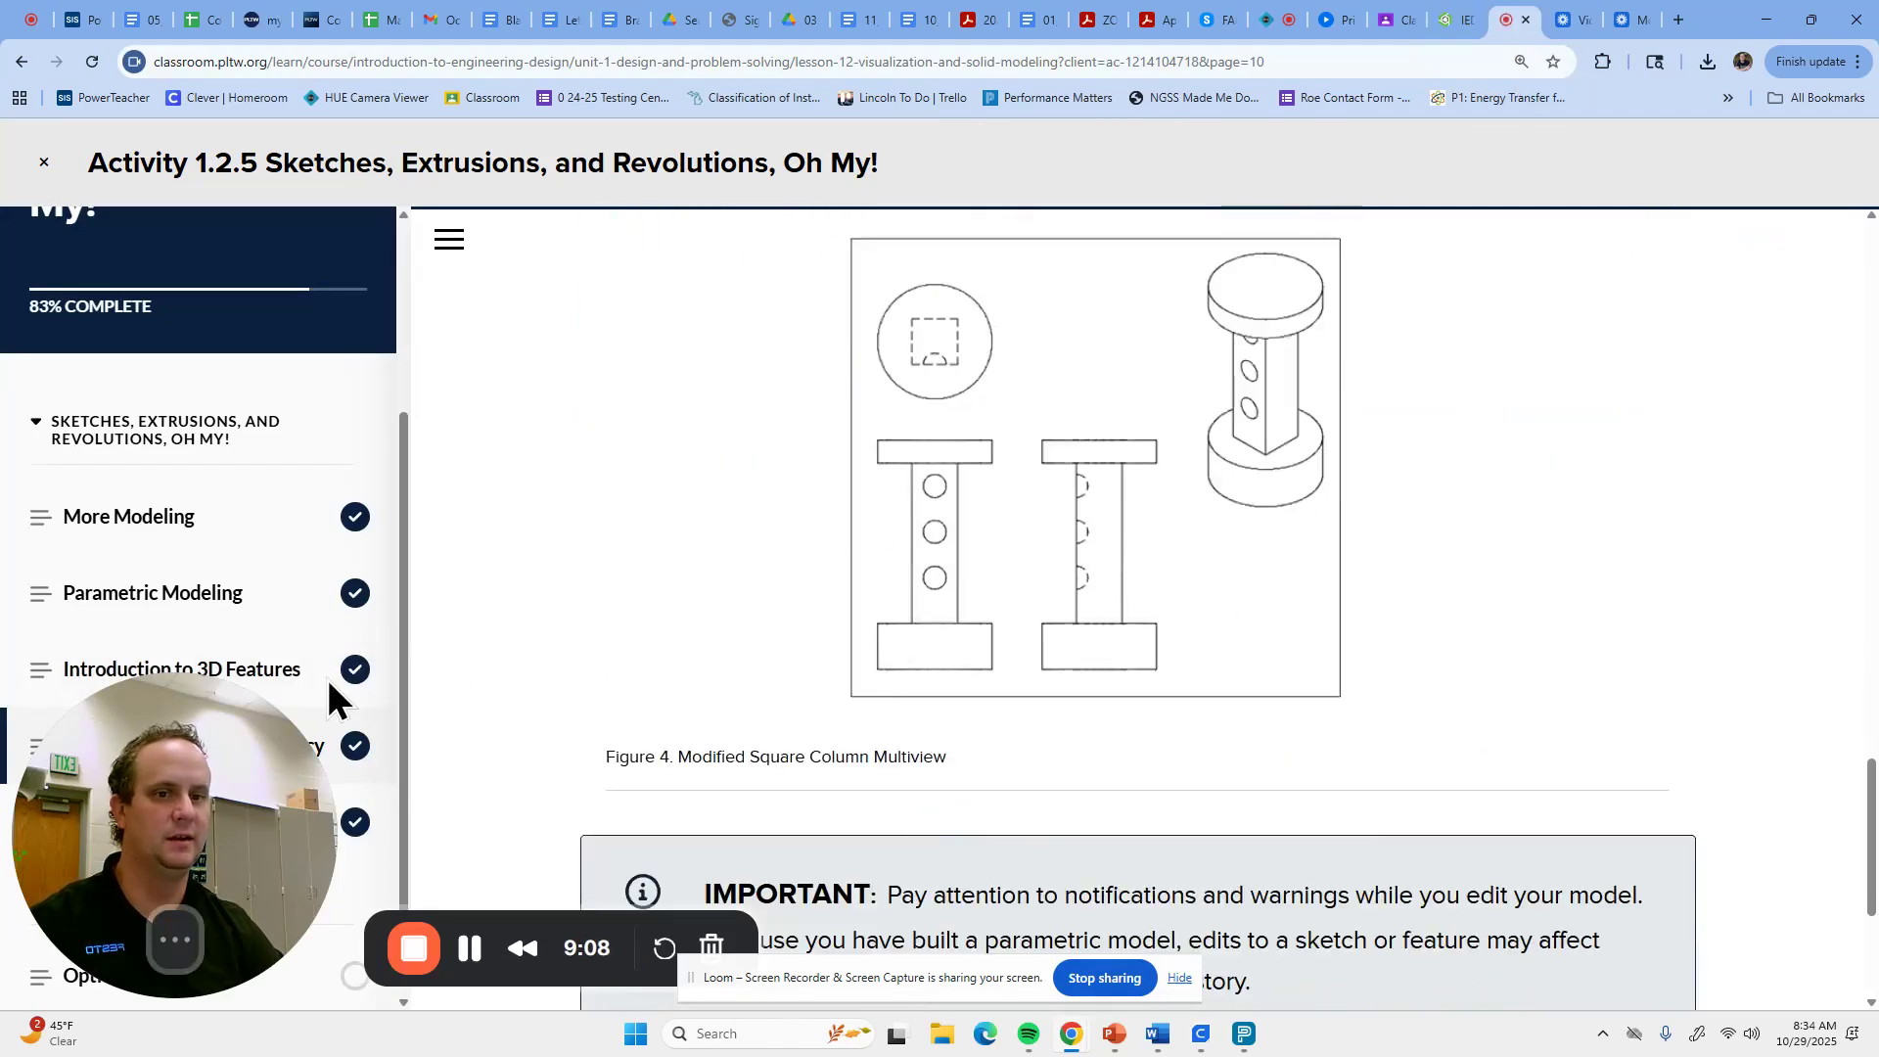
pyautogui.click(259, 685)
pyautogui.scroll(-10, 1074, 624)
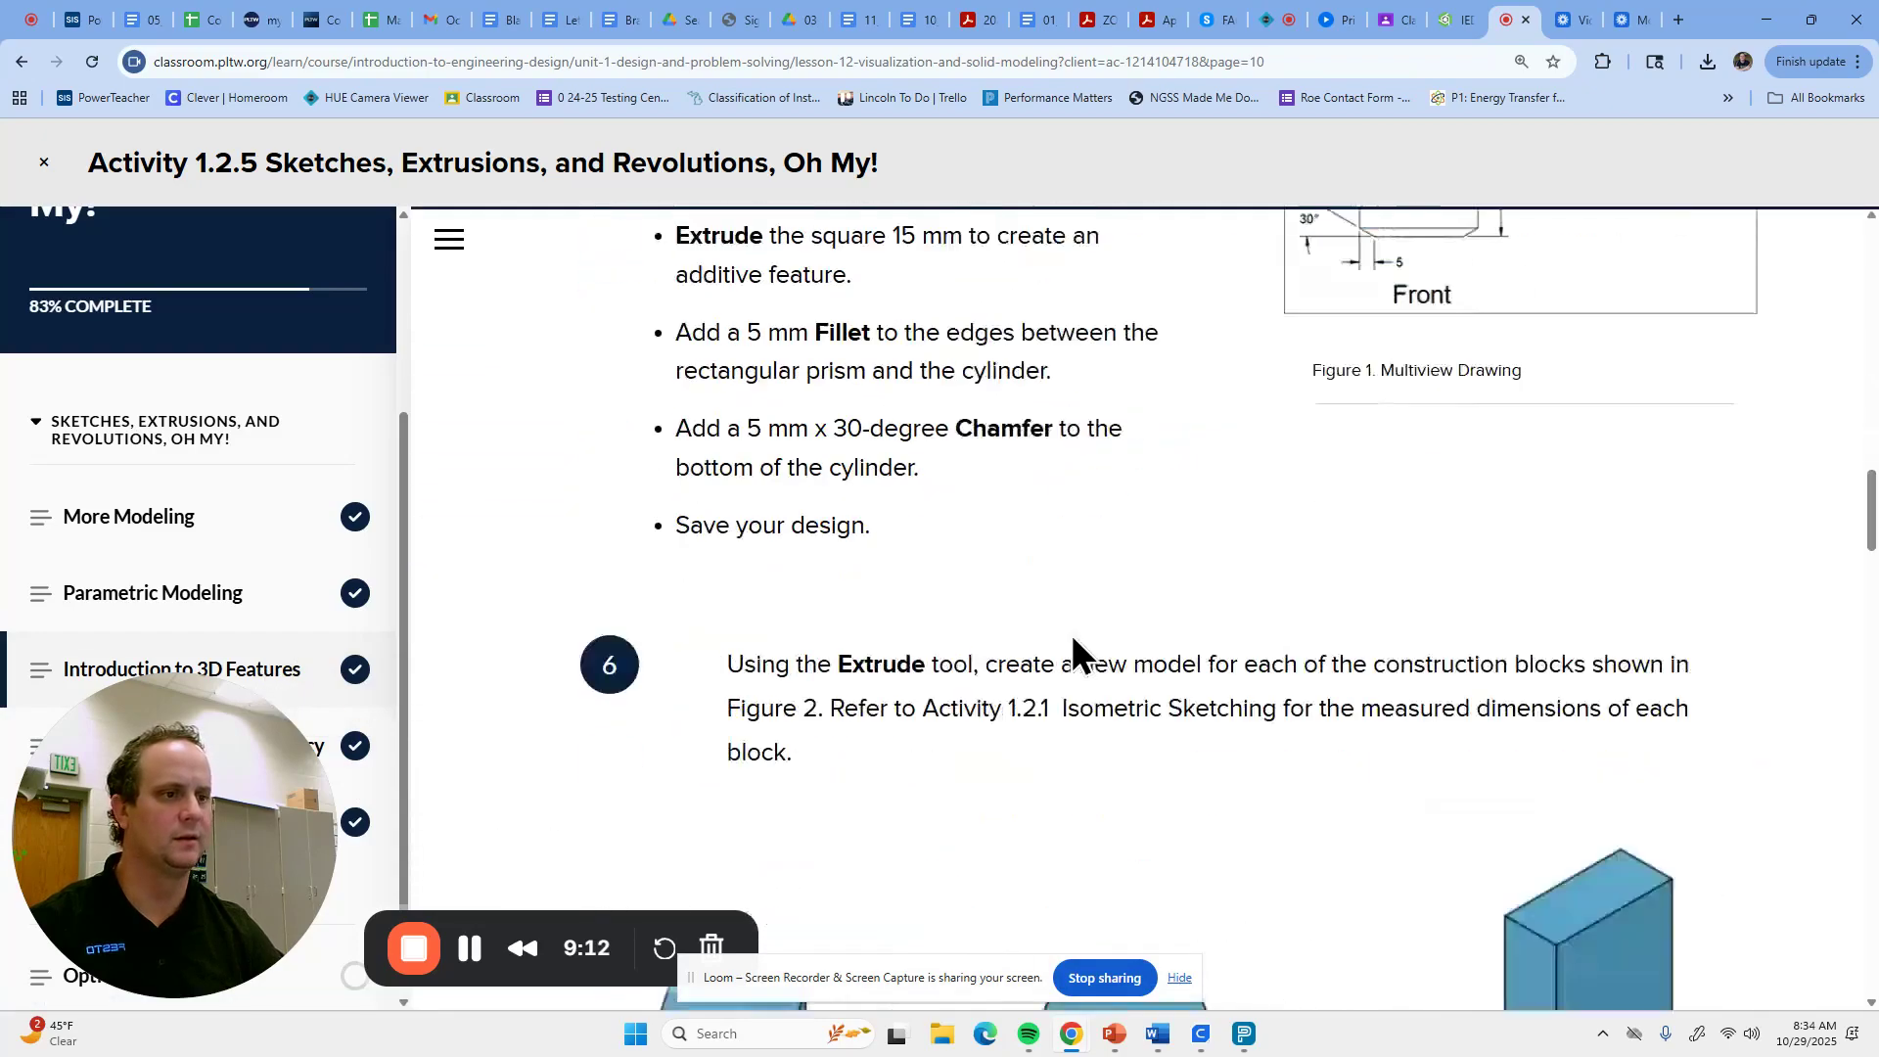
pyautogui.scroll(-15, 1068, 627)
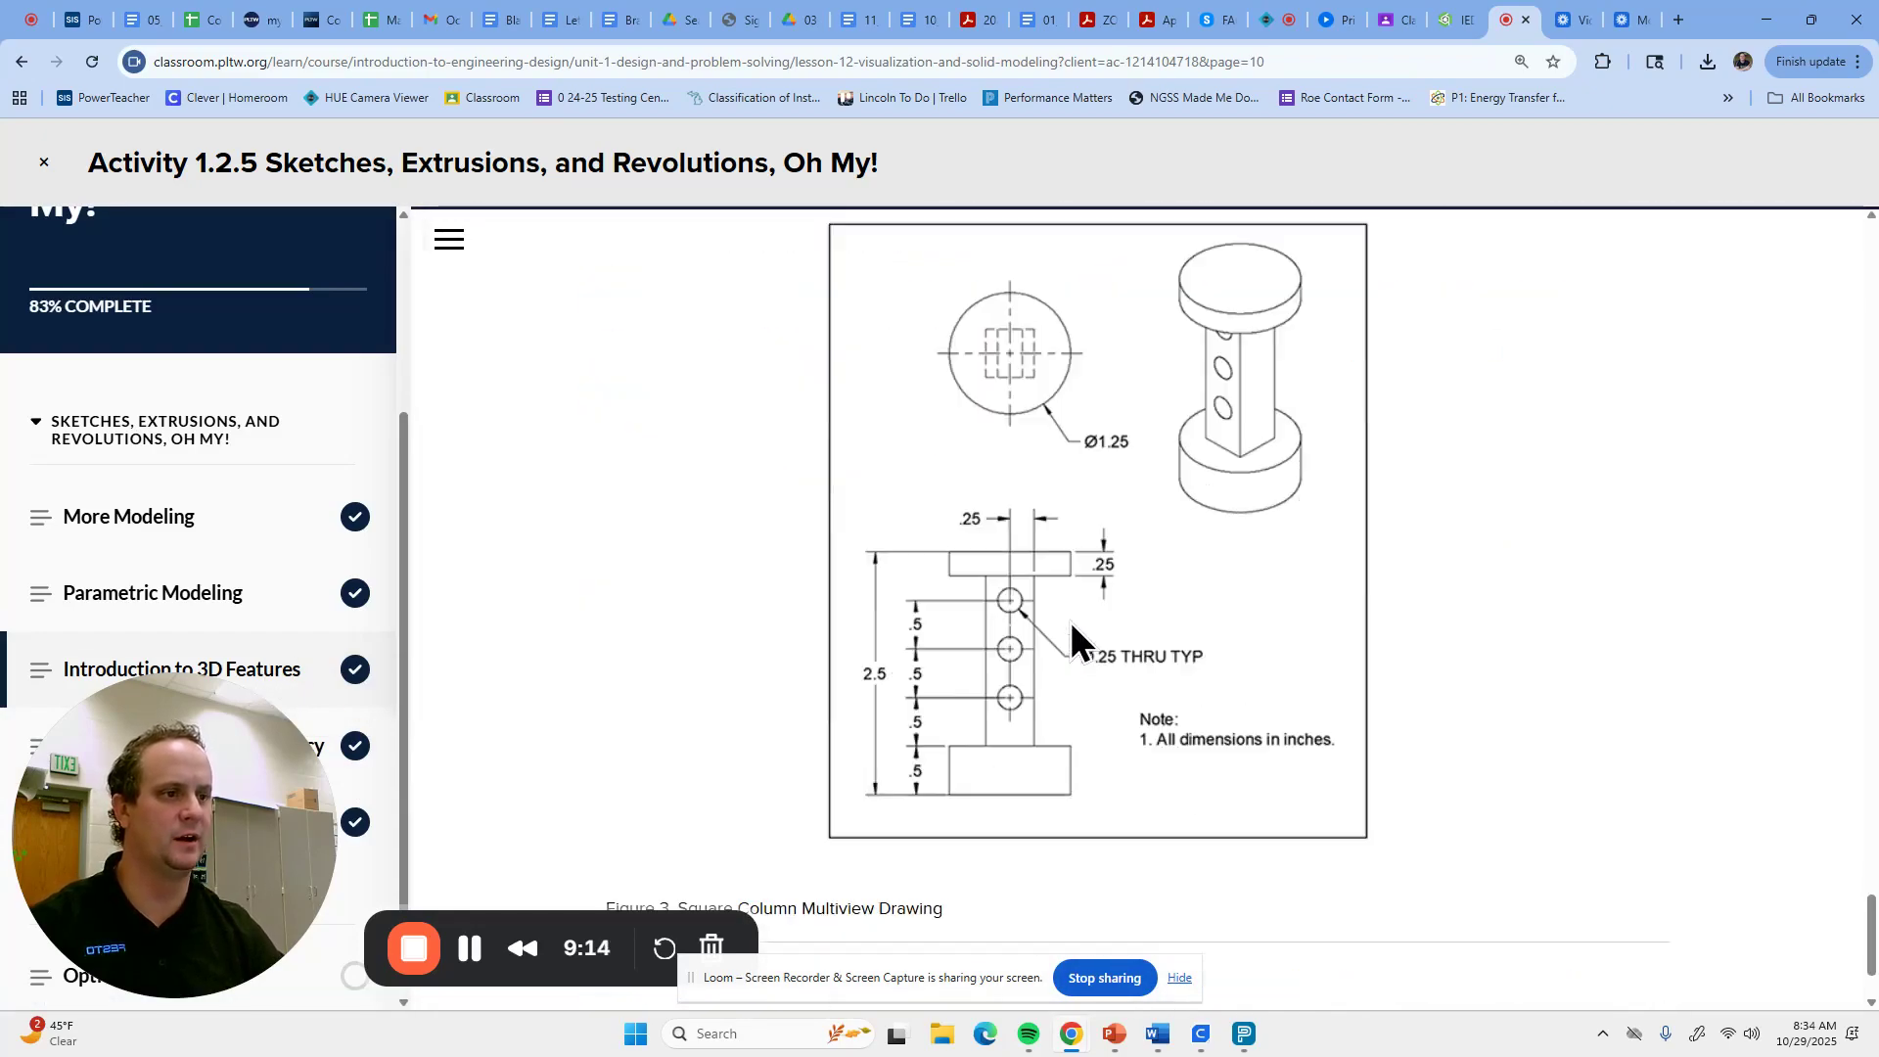
pyautogui.scroll(1, 1070, 626)
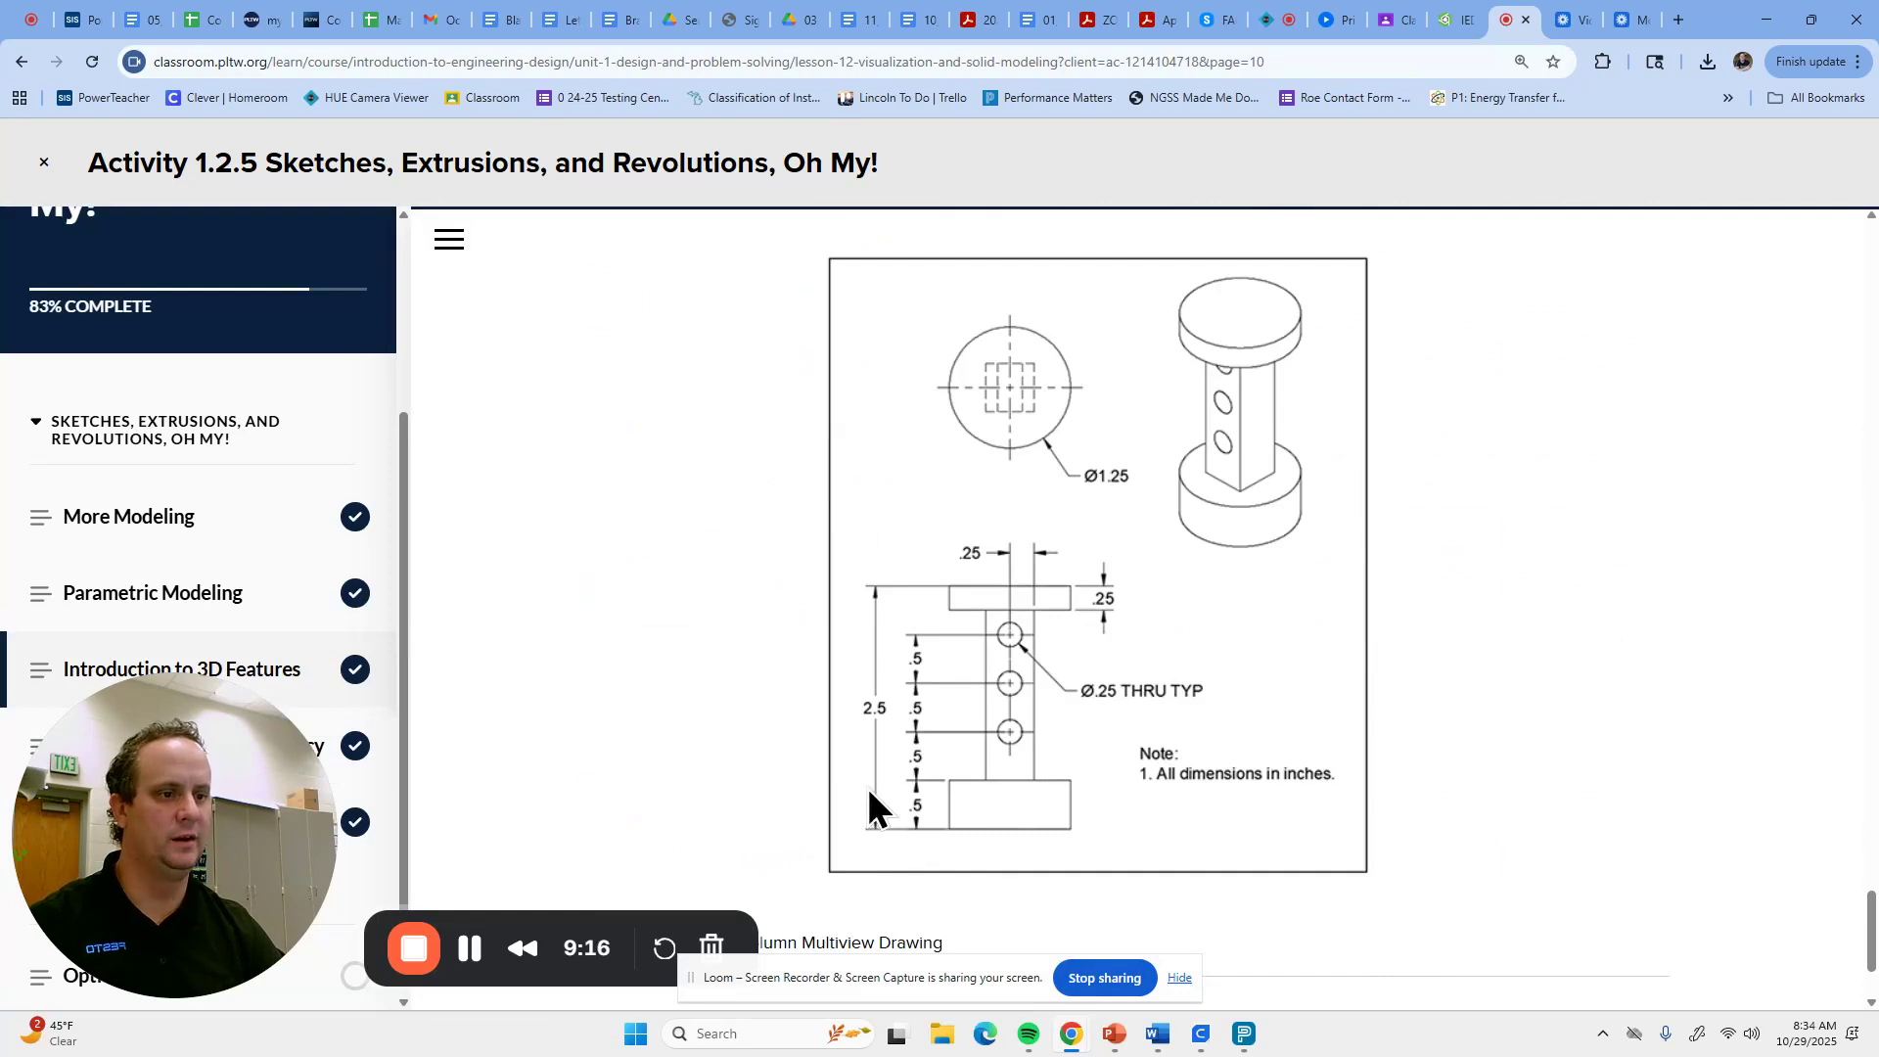
# Back in Onshape, create a four-view drawing of Part 1 using the recently opened school title block template.
pyautogui.click(1453, 22)
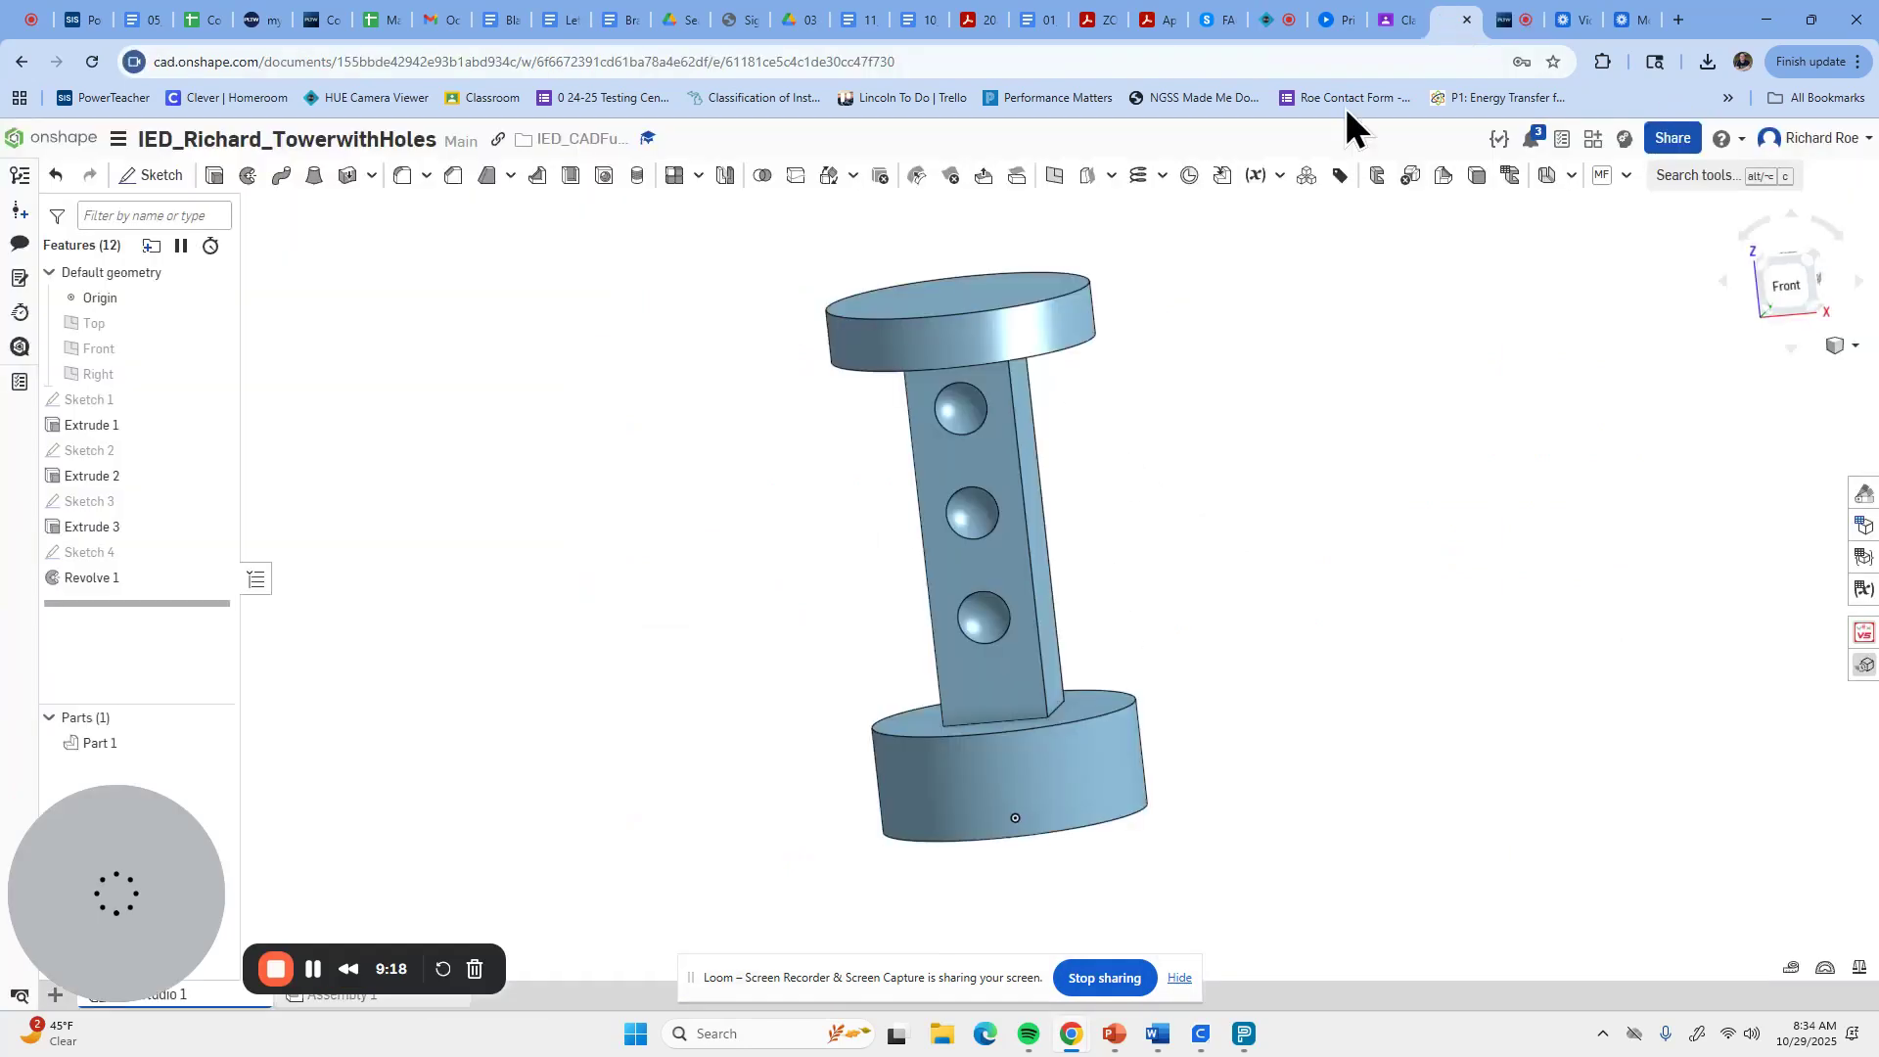
pyautogui.rightClick(147, 746)
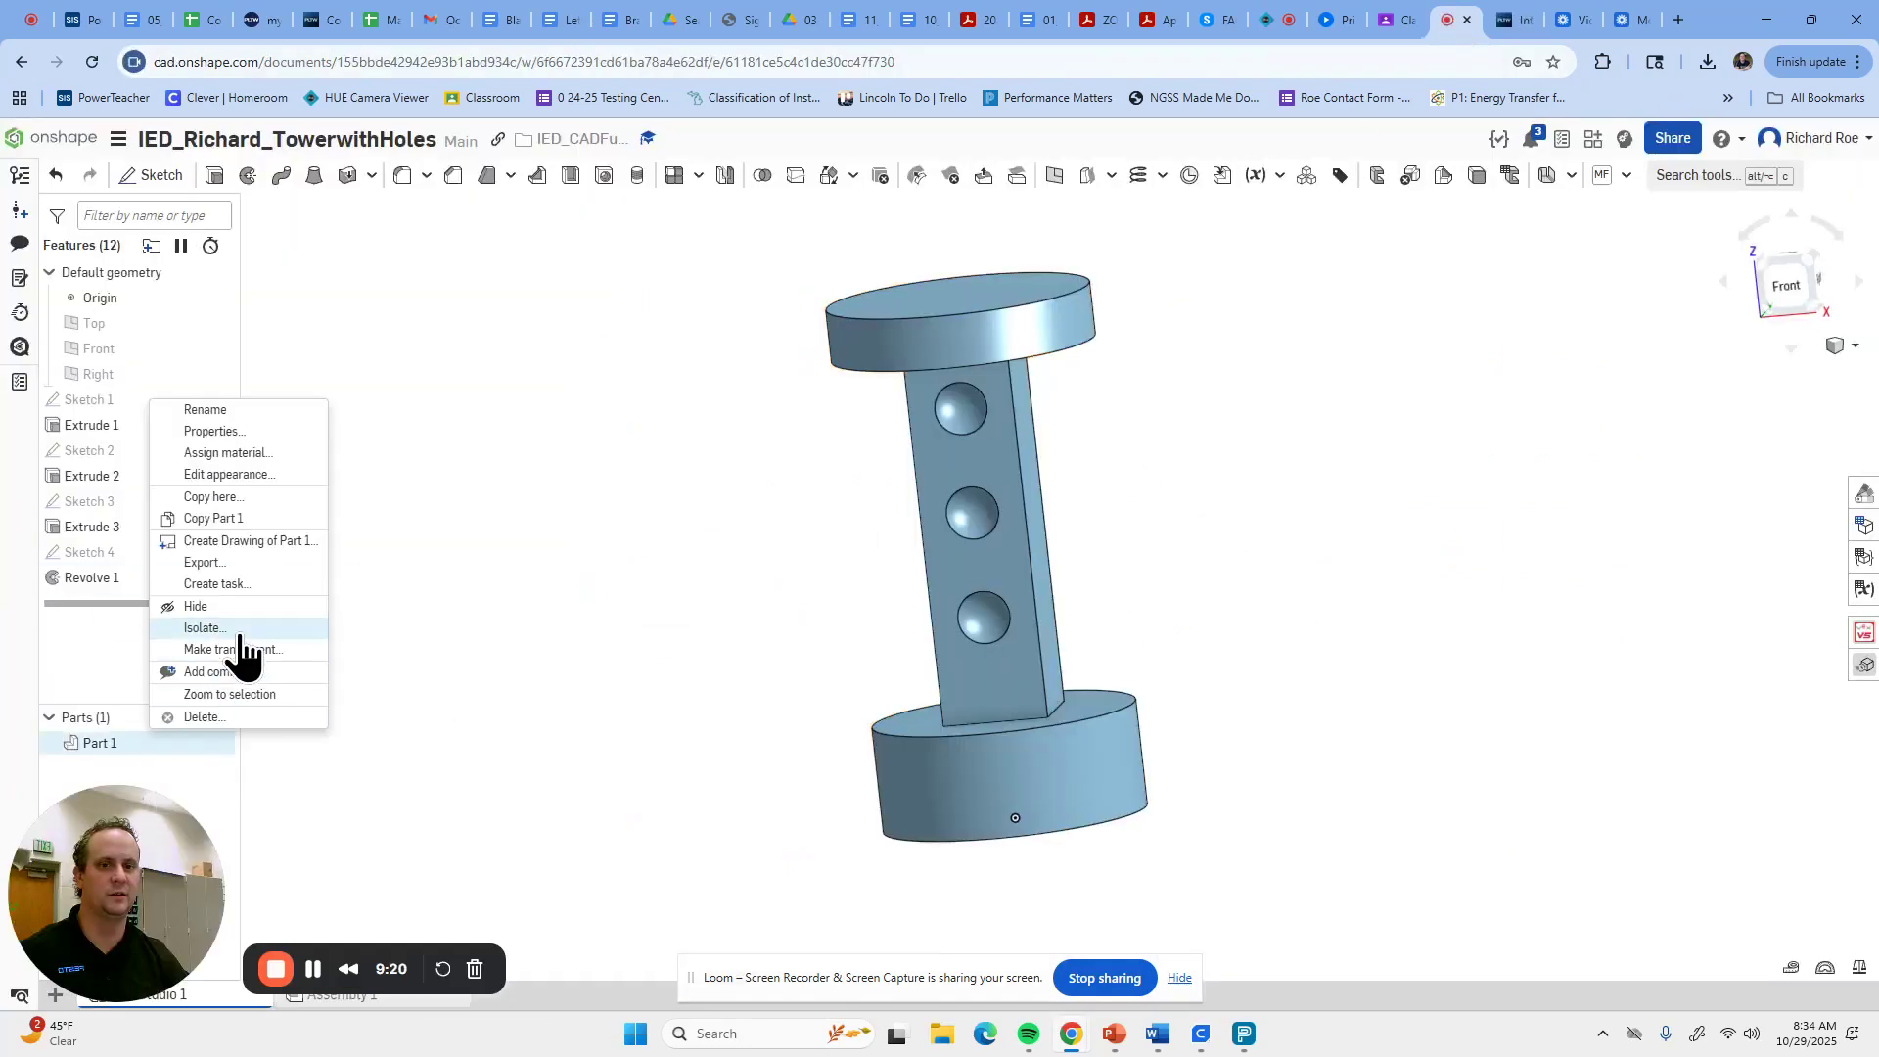
pyautogui.click(253, 540)
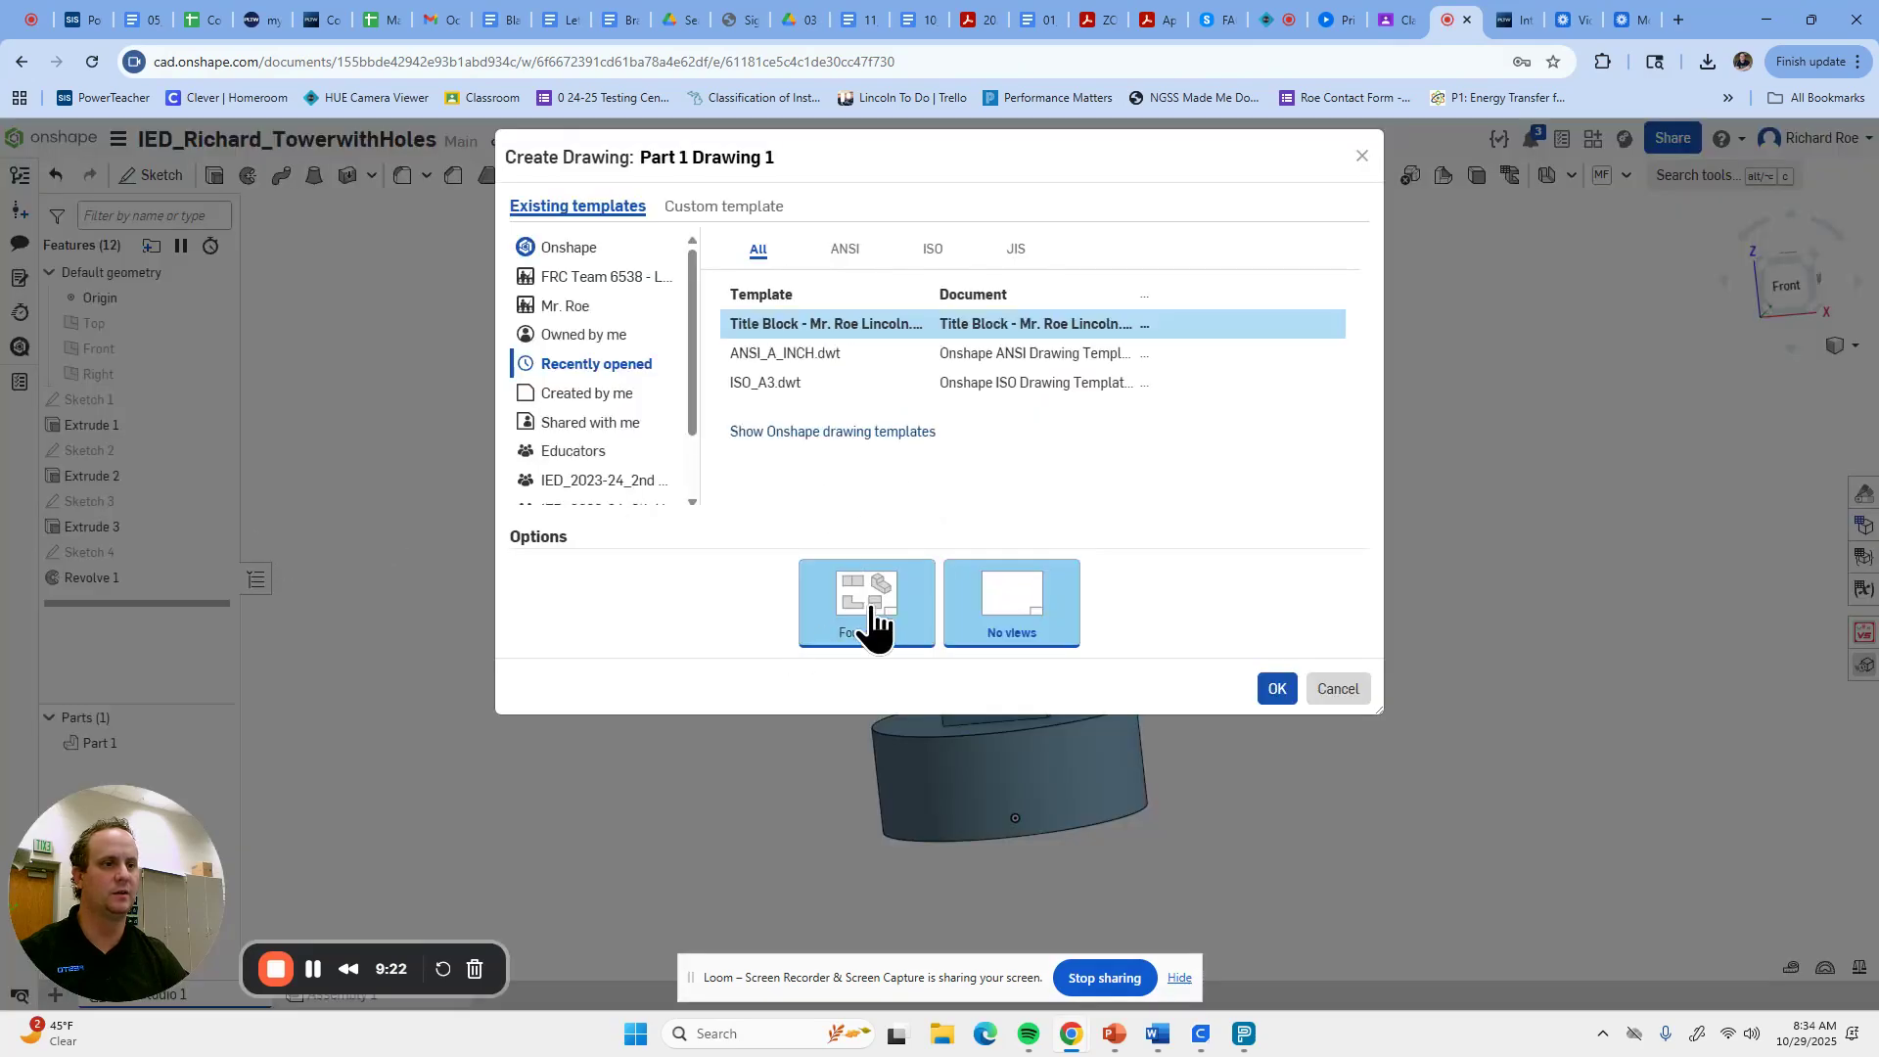
pyautogui.click(872, 620)
pyautogui.click(1274, 690)
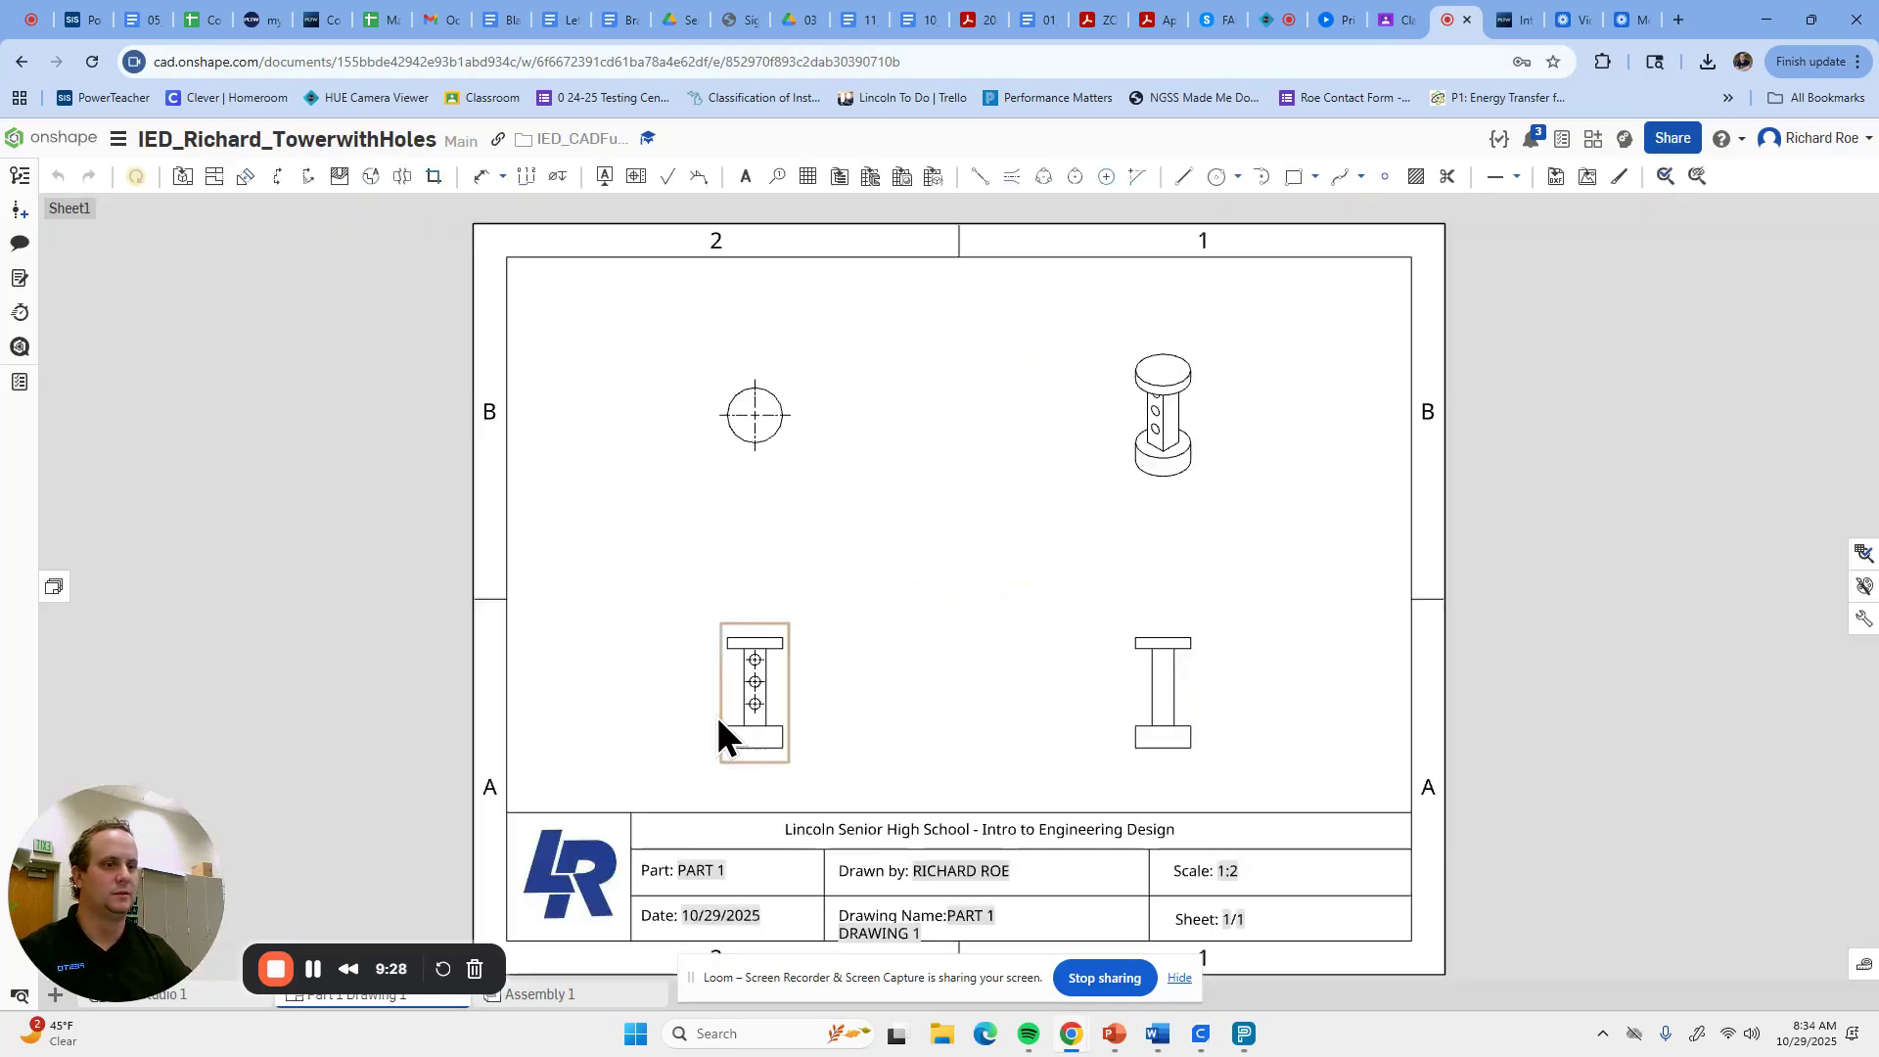
# Dimension the base's height and the lowest scoop center's height above the base in the front view, staggering both left of the column.
pyautogui.scroll(5, 671, 725)
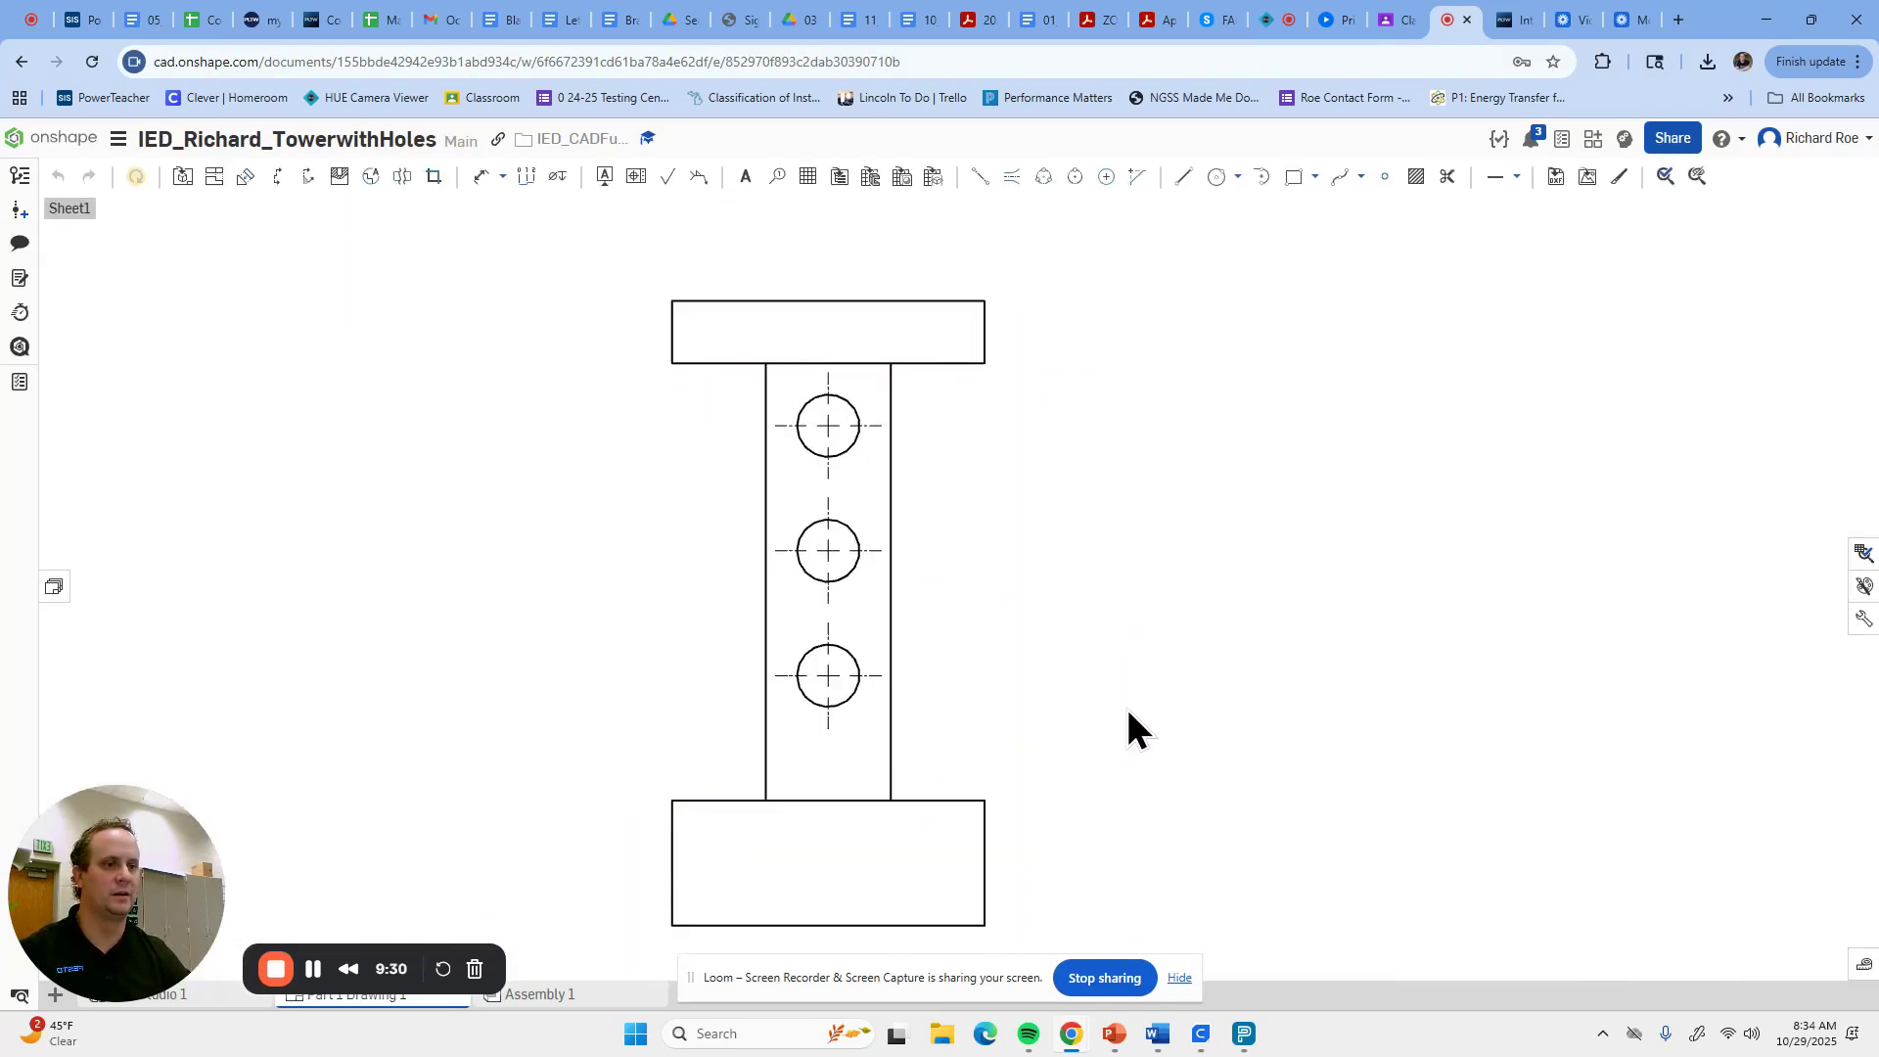
pyautogui.scroll(-4, 1331, 660)
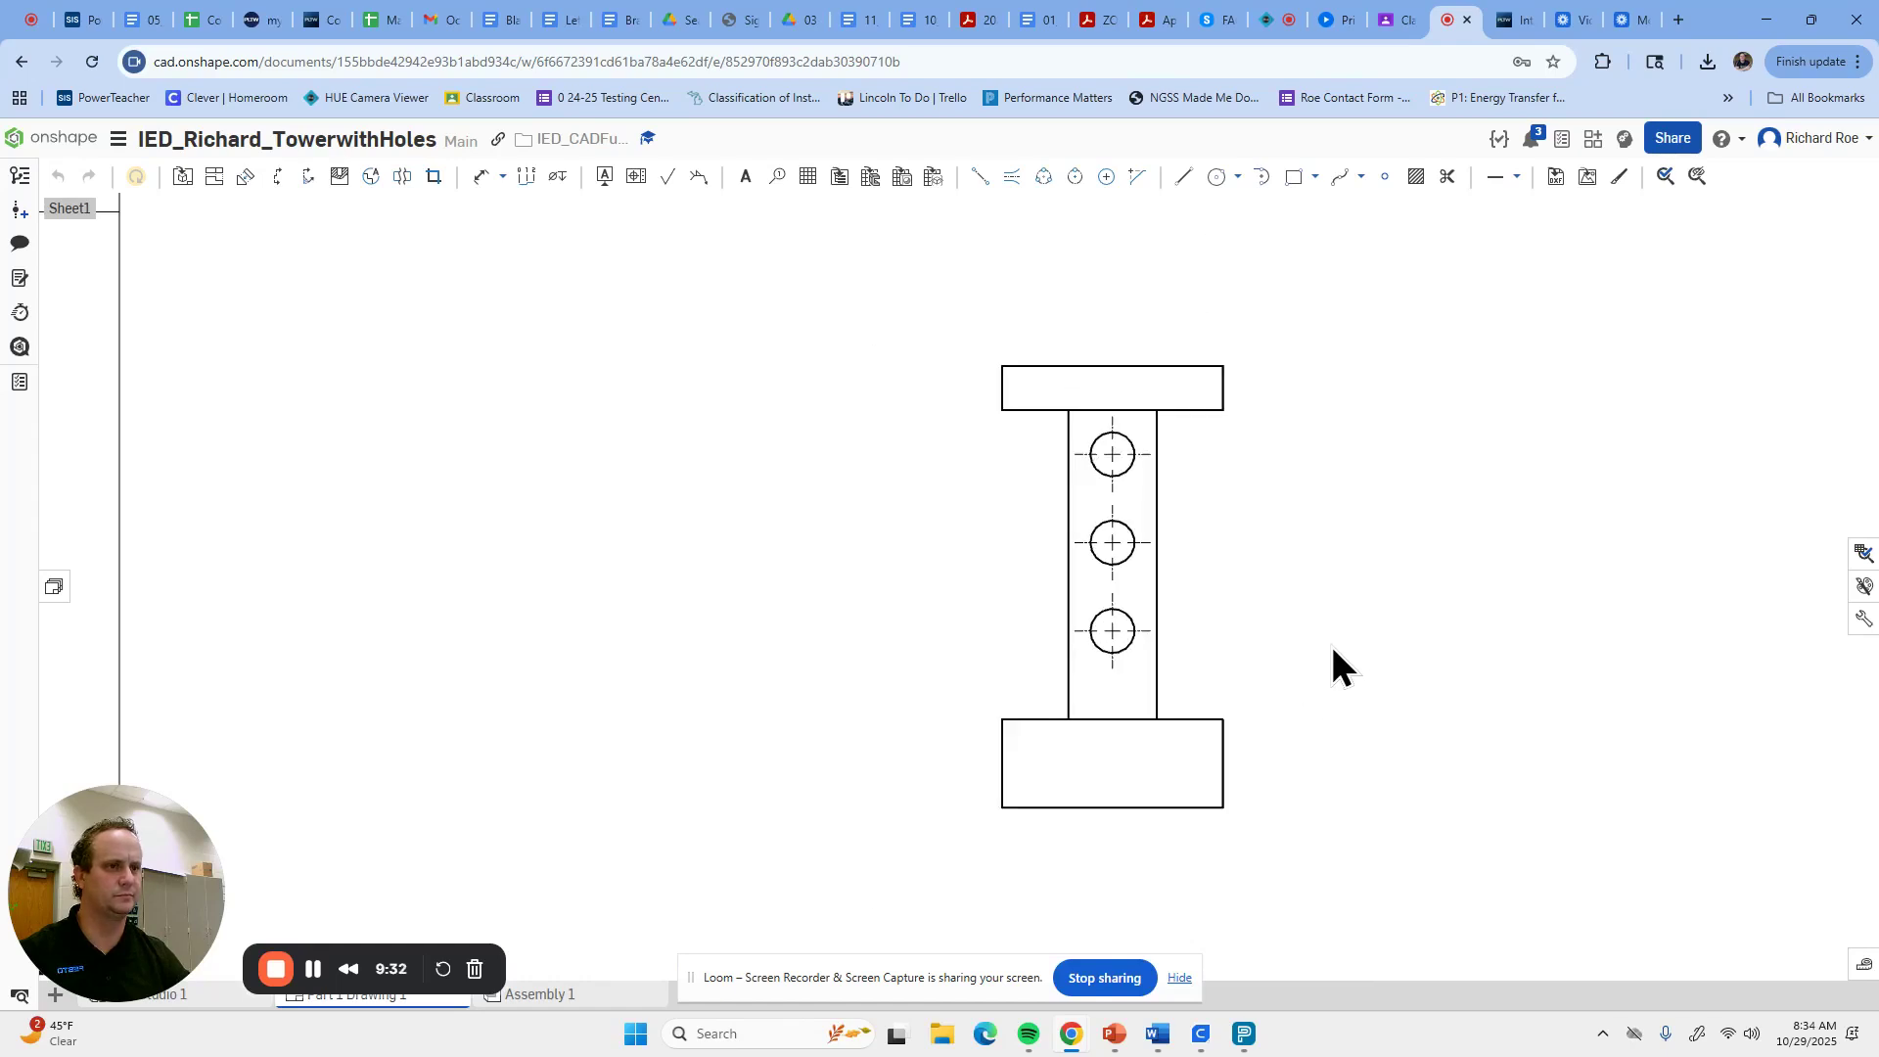
pyautogui.moveTo(1245, 646); pyautogui.dragTo(1235, 657, button='middle')
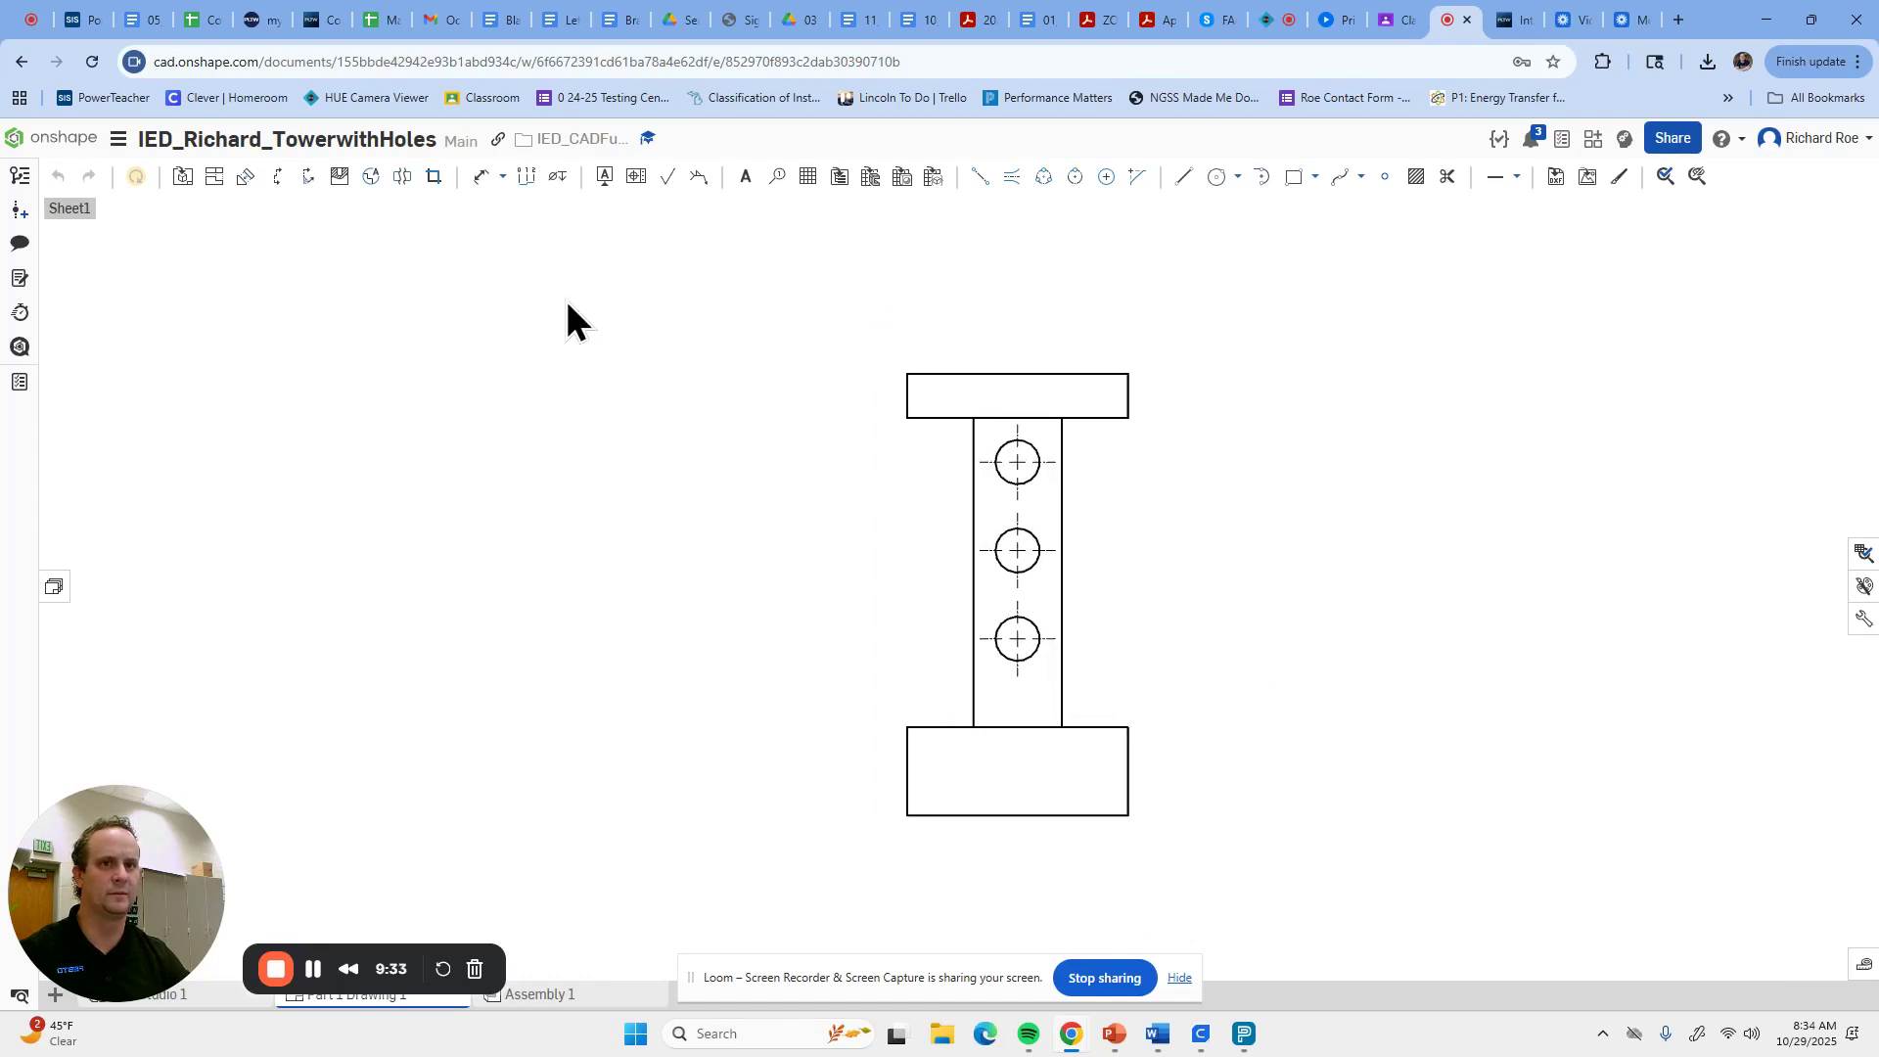
pyautogui.click(480, 178)
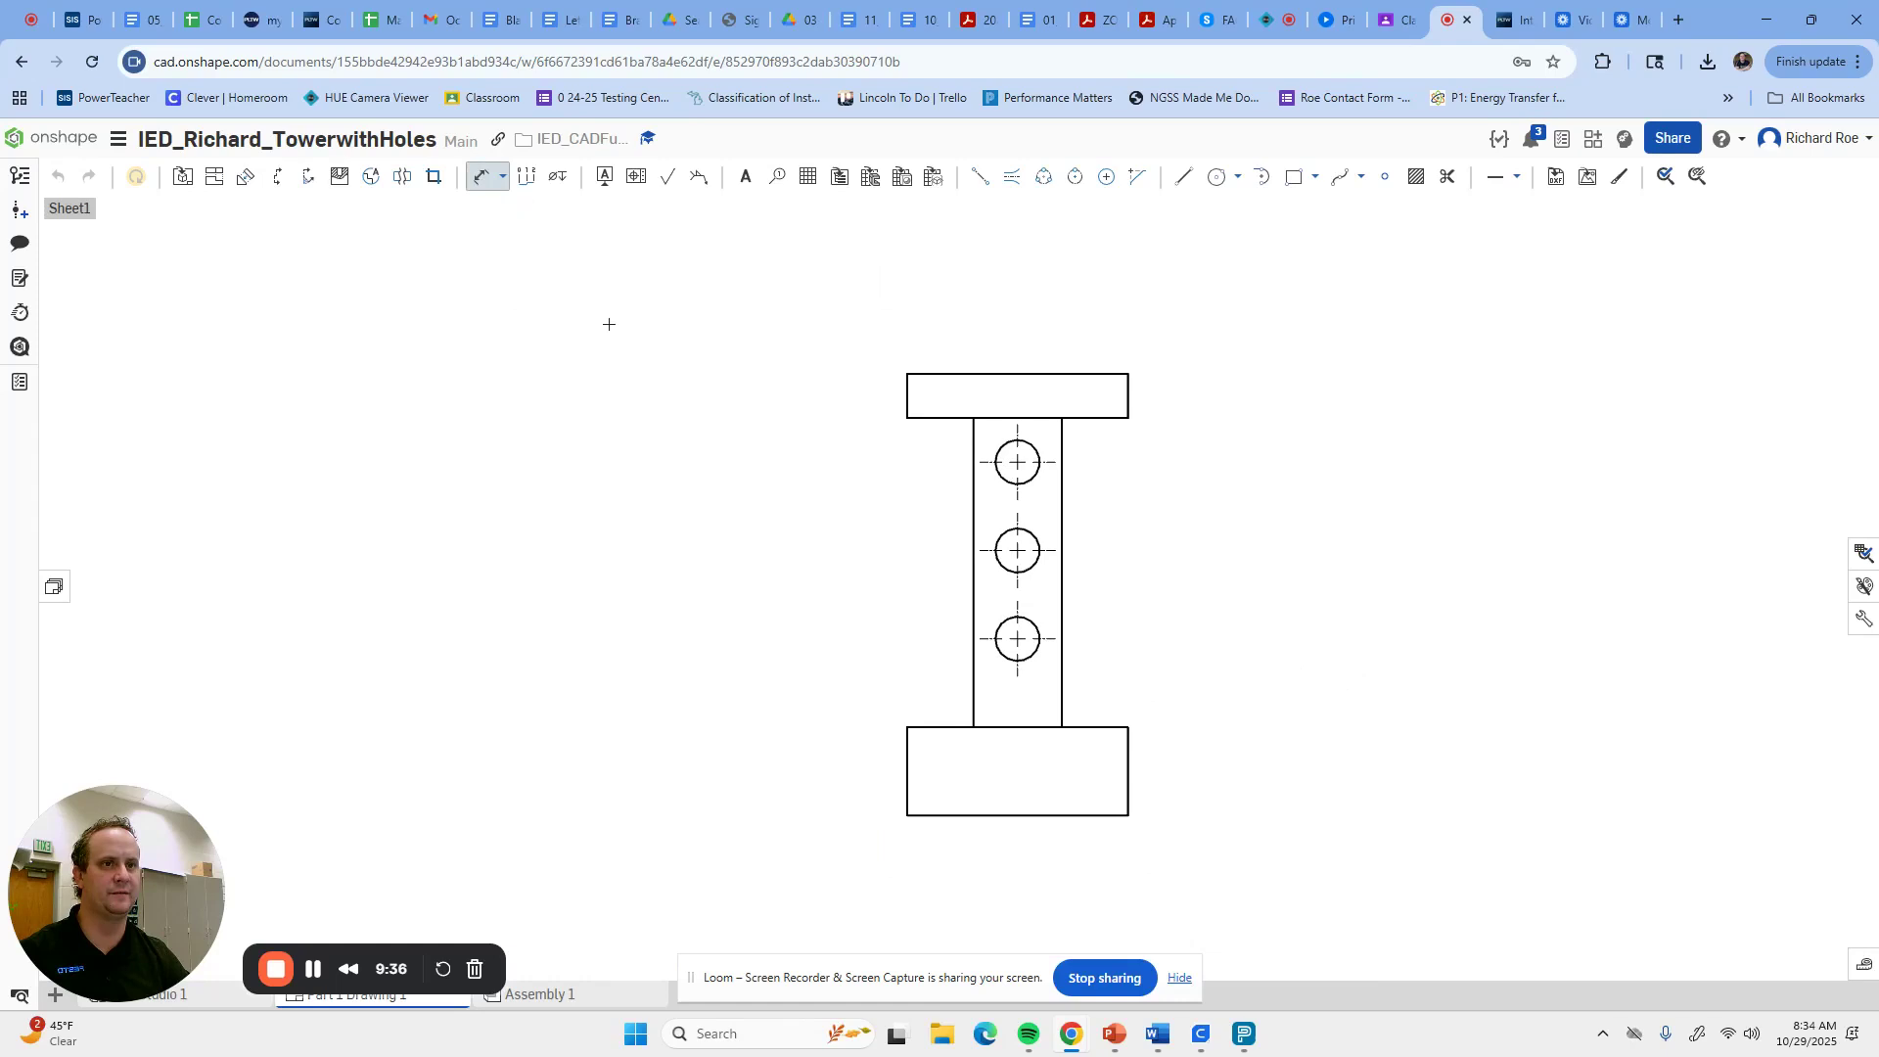
pyautogui.click(907, 763)
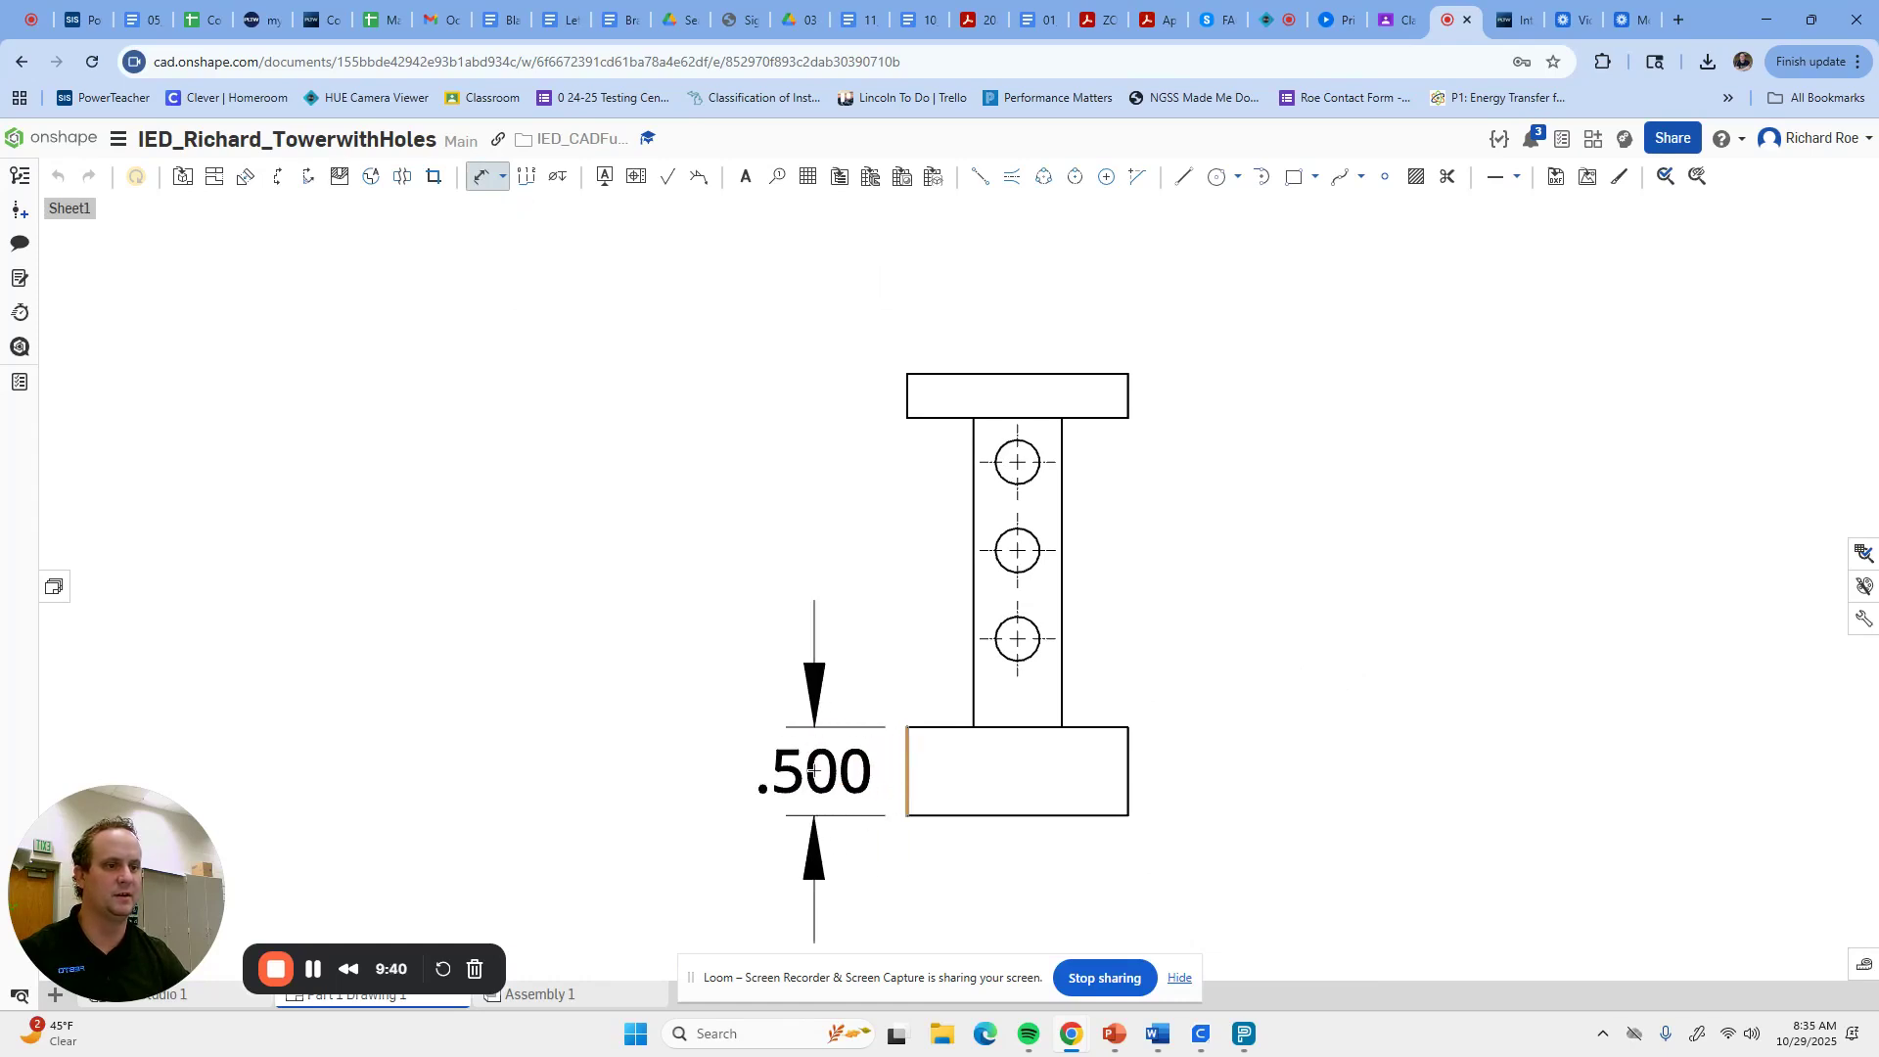
pyautogui.click(902, 750)
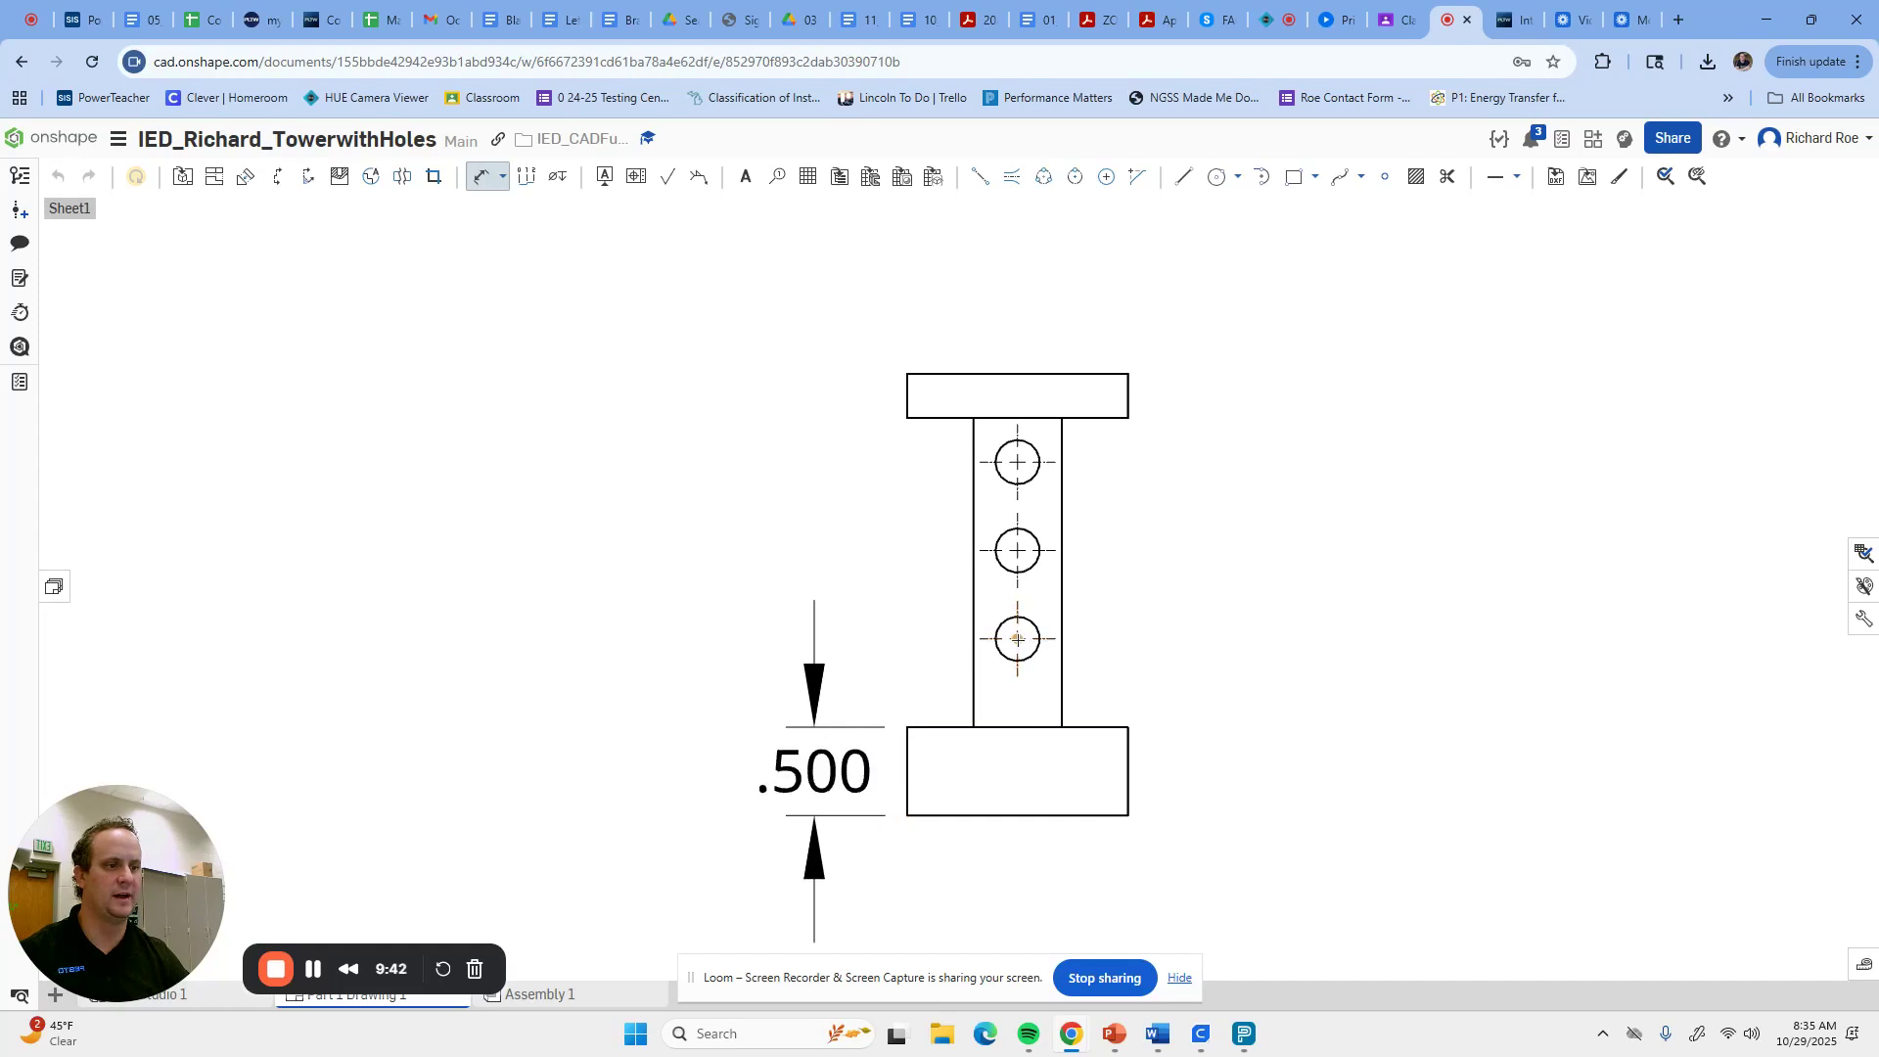
pyautogui.click(1018, 729)
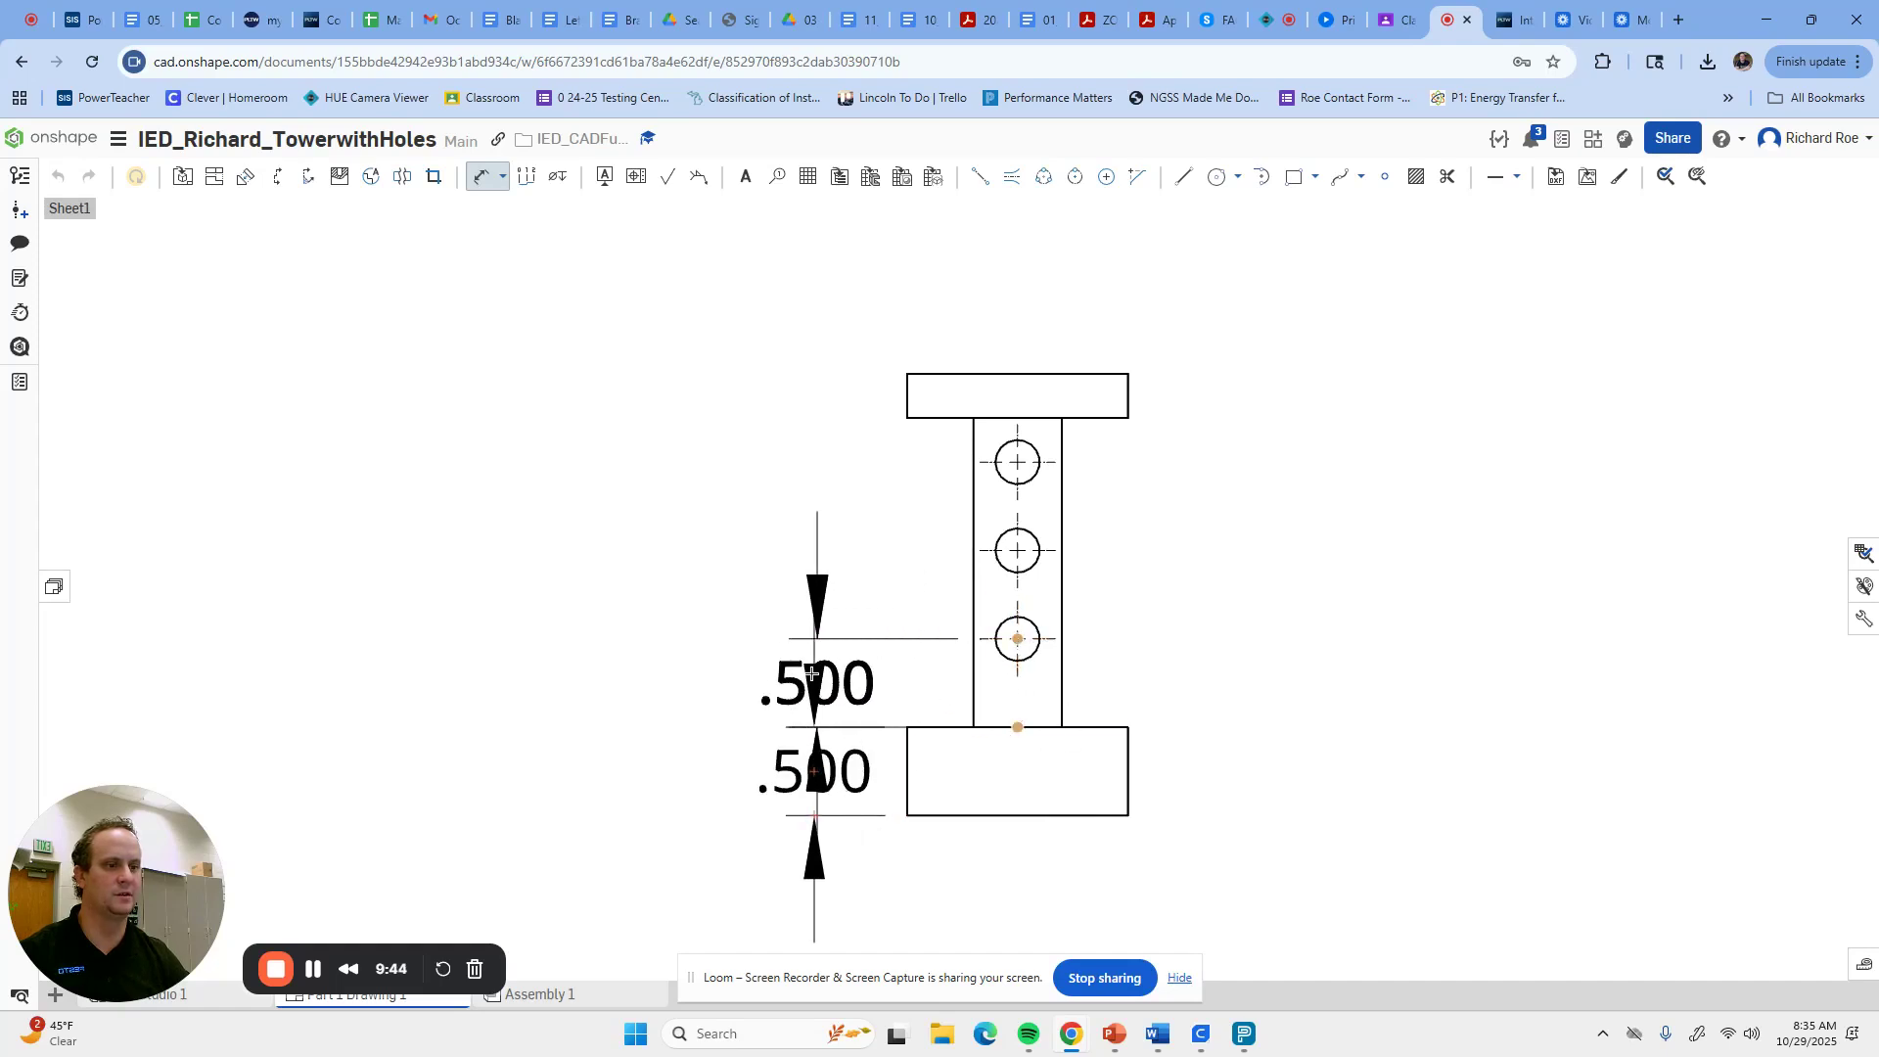
pyautogui.click(720, 667)
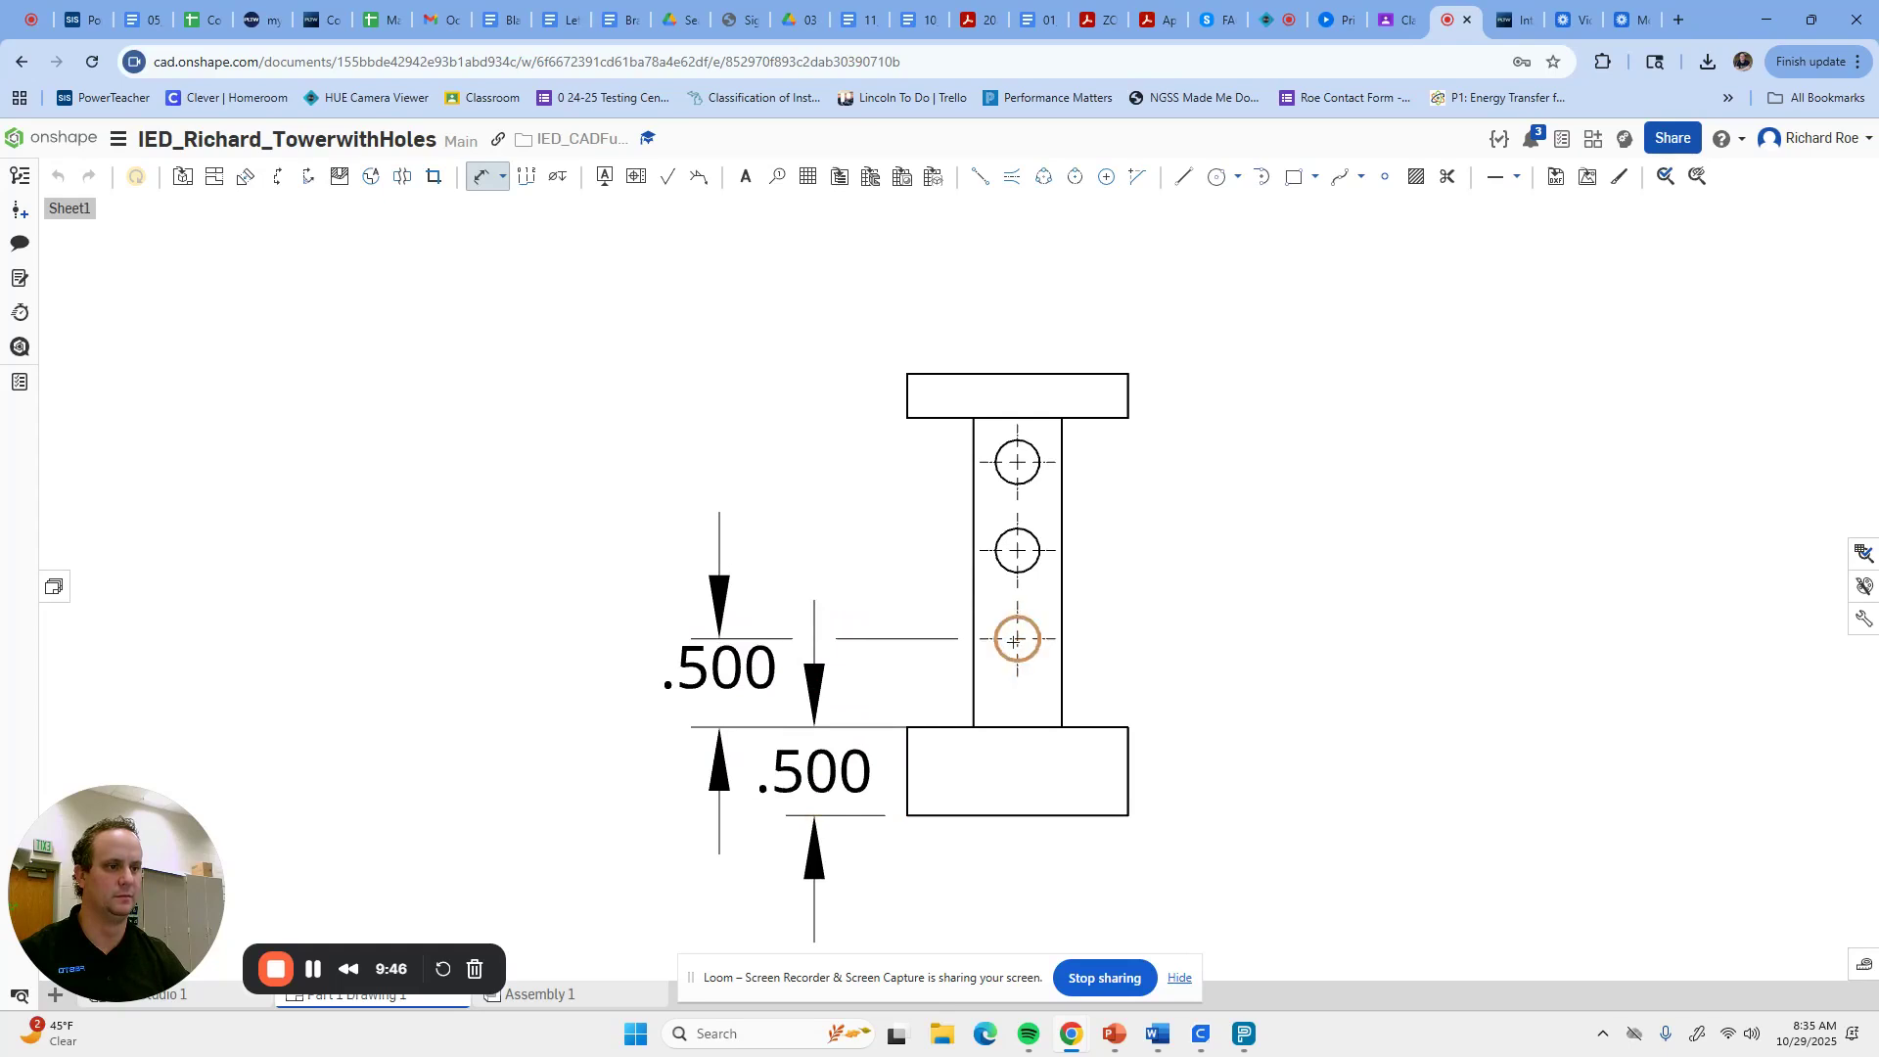
# Dimension the vertical spacing between the three scoop centers in the front view, staggering both dimensions left of the column.
pyautogui.click(1018, 550)
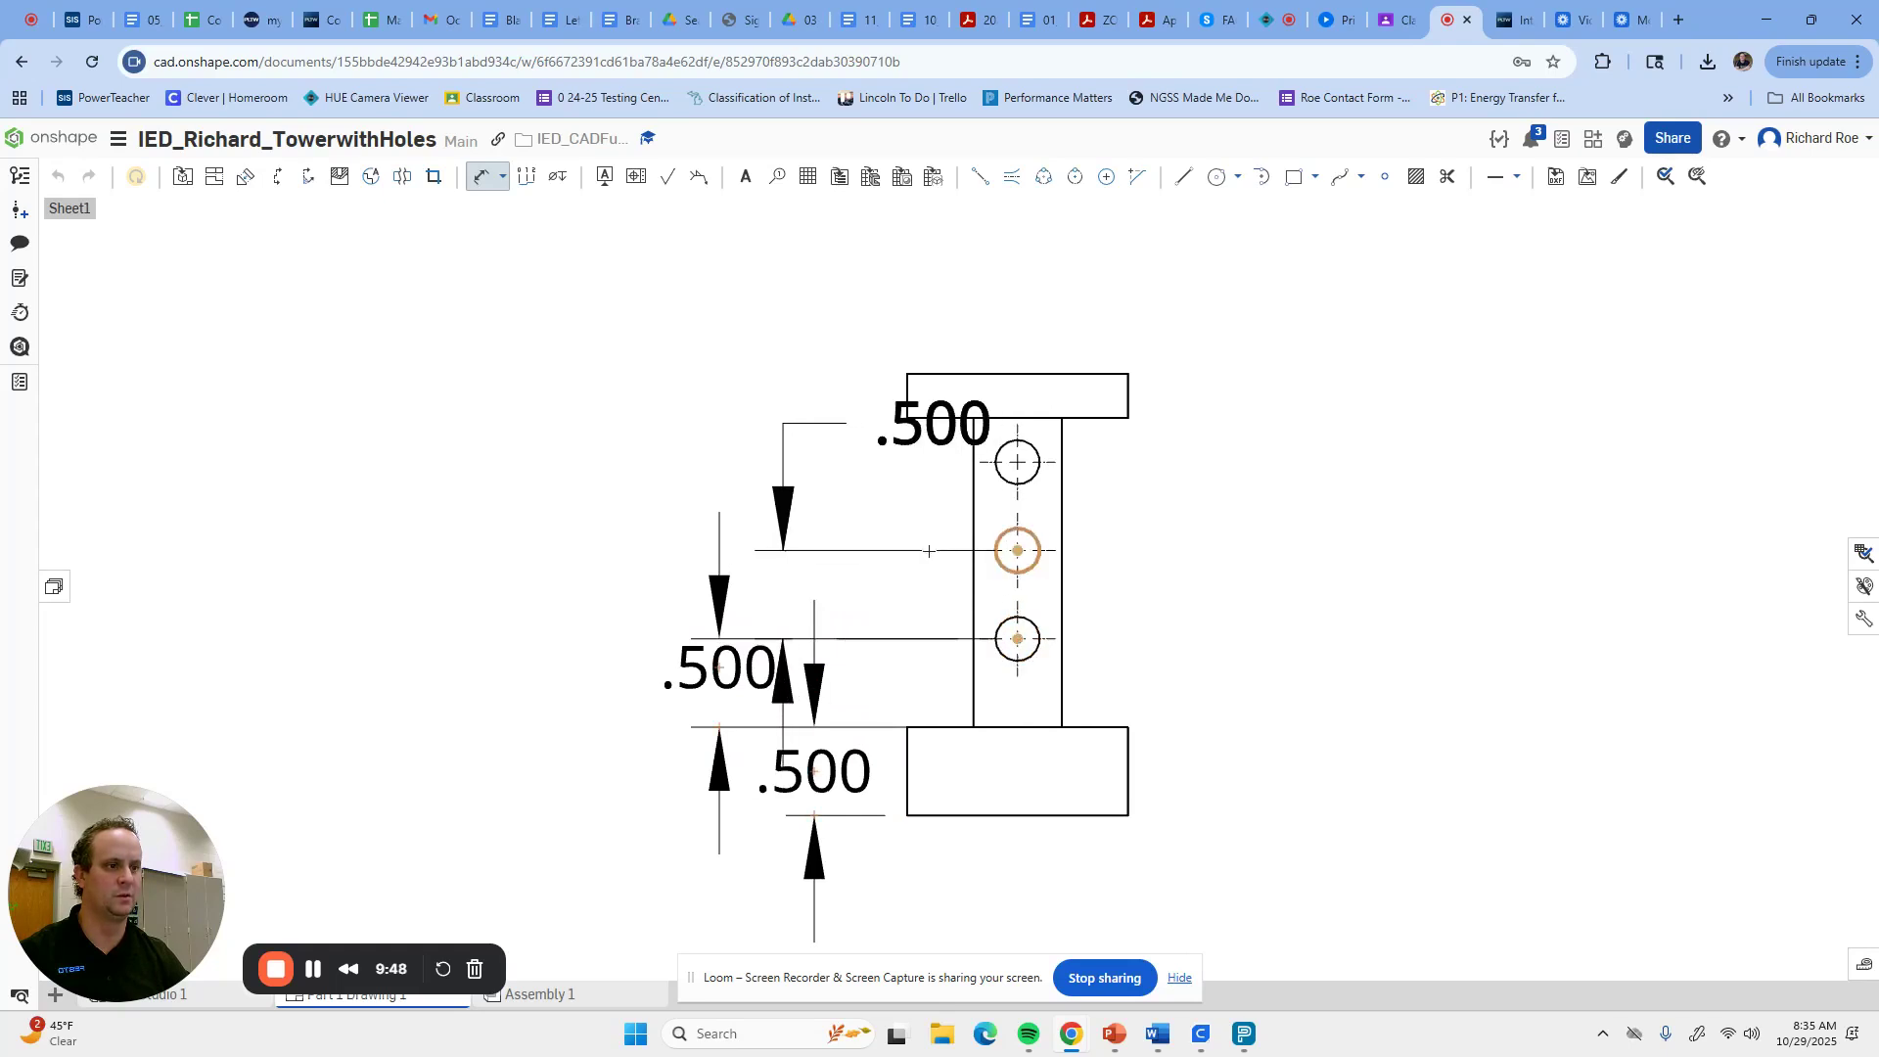
pyautogui.click(625, 555)
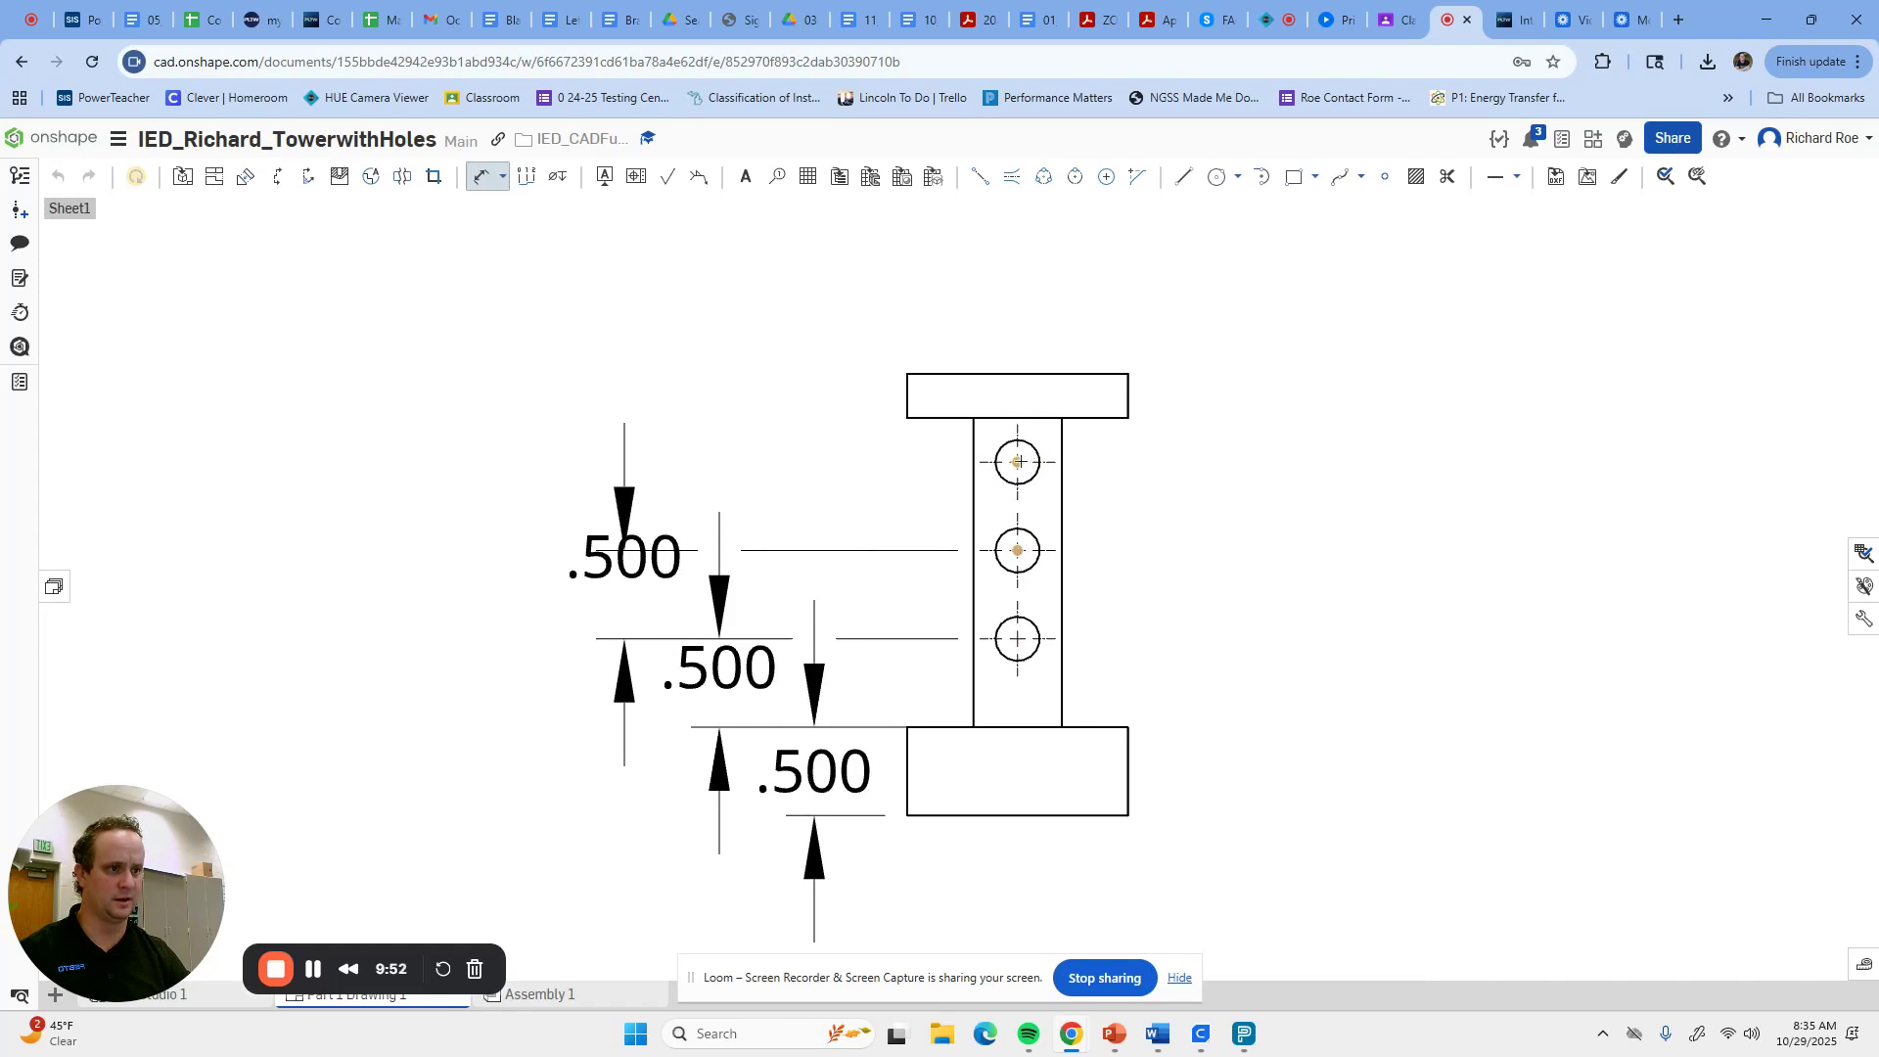
pyautogui.click(1017, 462)
pyautogui.click(600, 462)
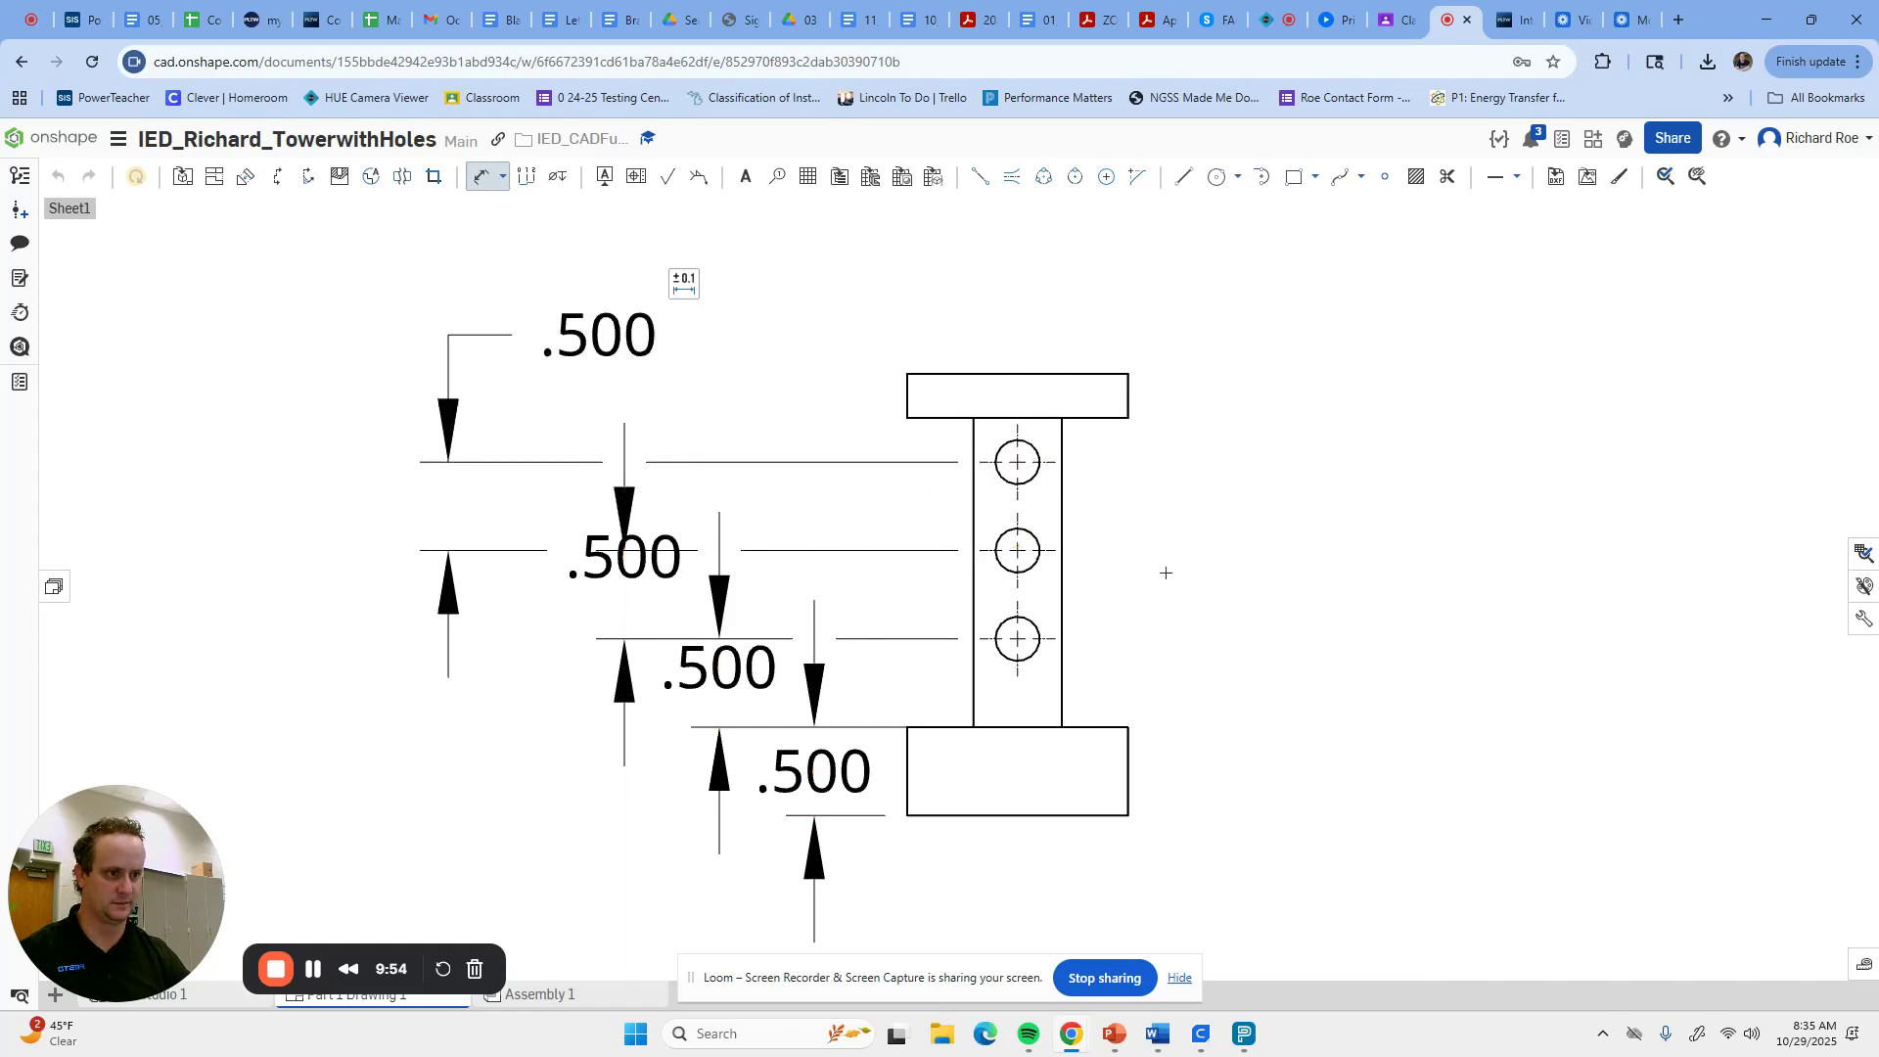
# Set the front view's scale to 1:1 in its view properties and accept the change.
pyautogui.scroll(-3, 1174, 548)
pyautogui.moveTo(1254, 524)
pyautogui.mouseDown(button='middle')
pyautogui.moveTo(1153, 637)
pyautogui.moveTo(1152, 622)
pyautogui.mouseUp(button='middle')
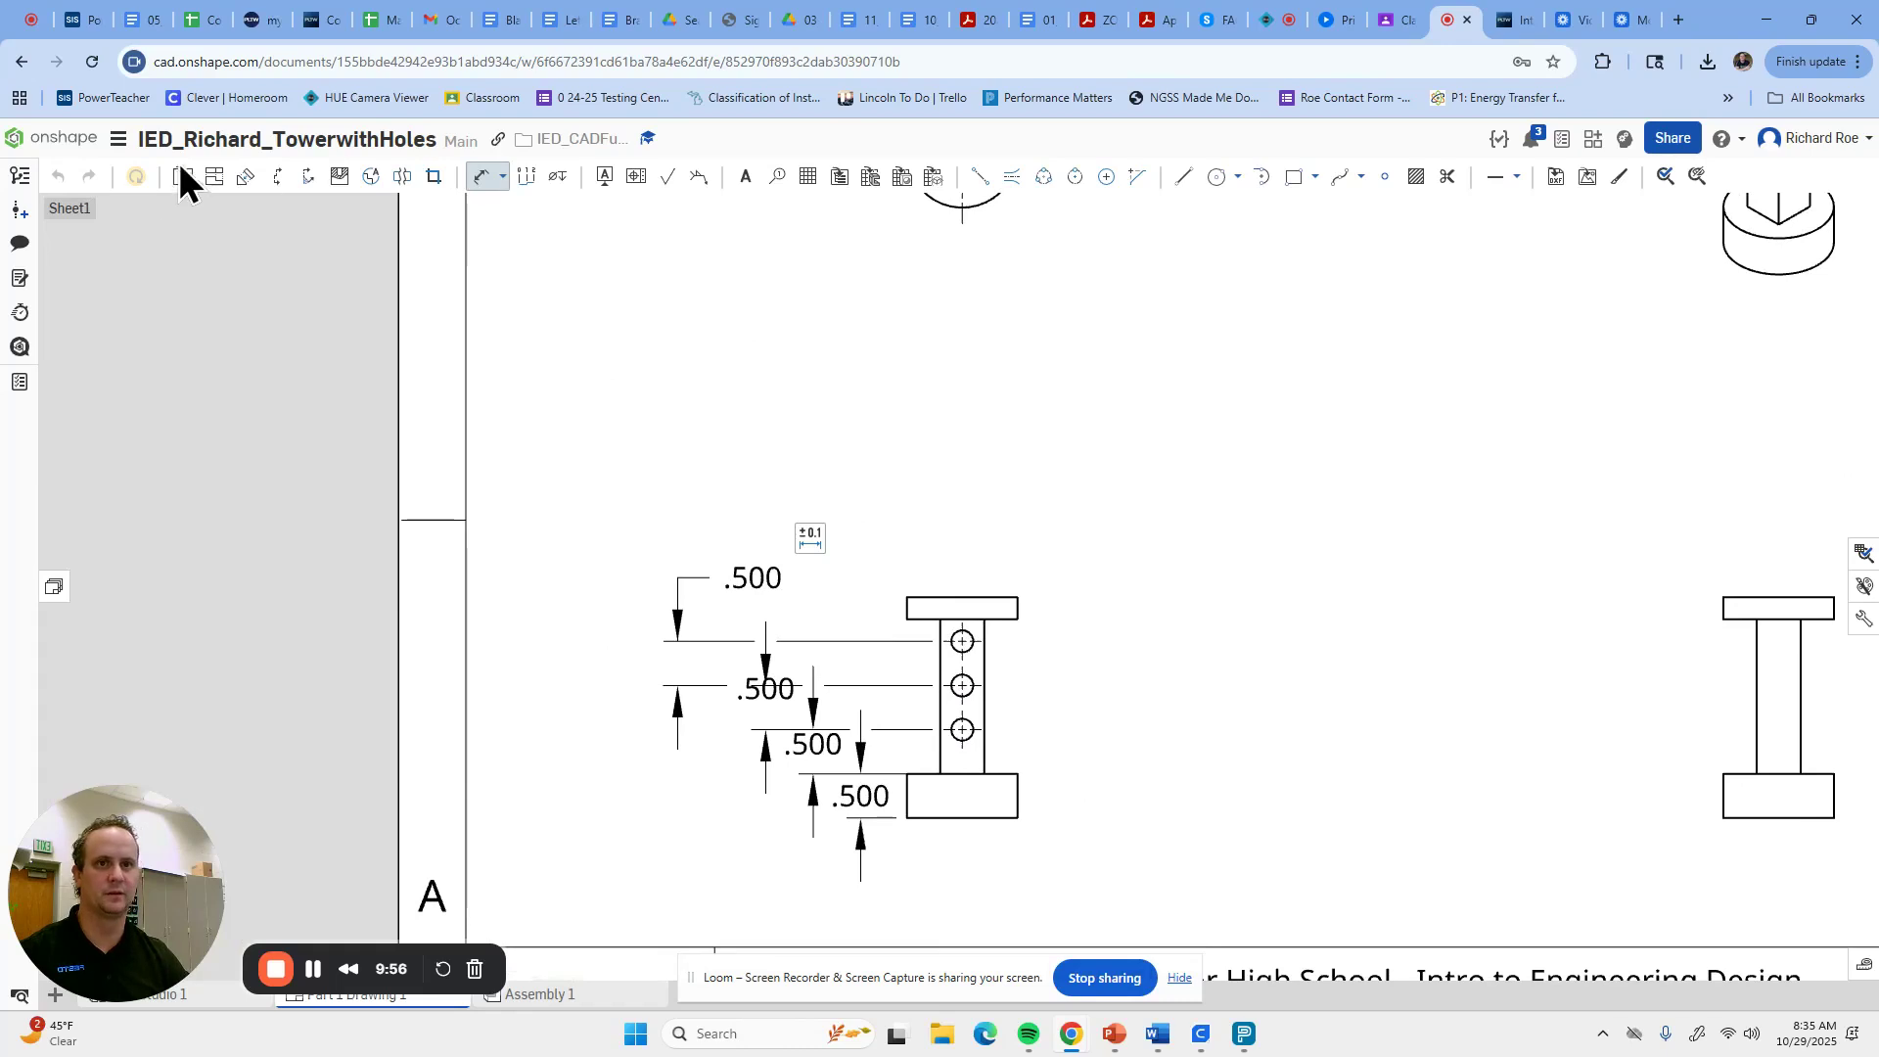
pyautogui.scroll(-1, 705, 404)
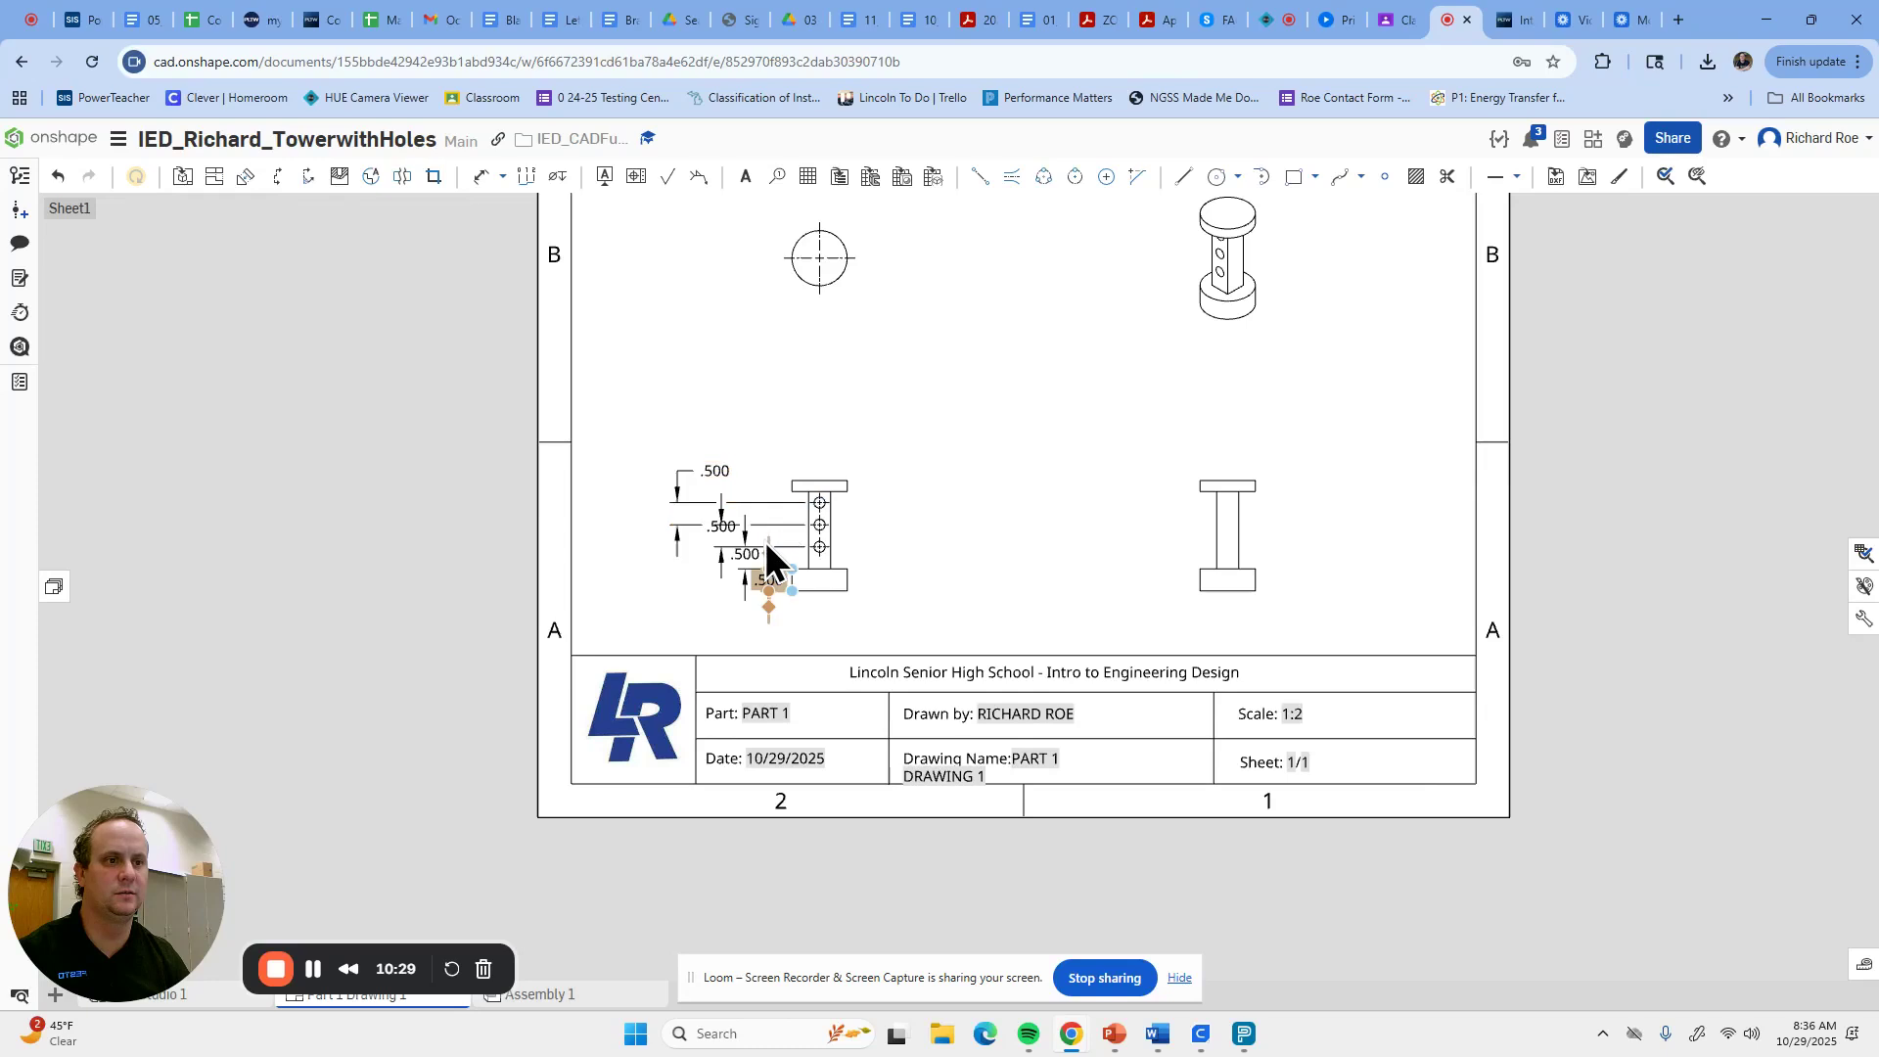
pyautogui.click(764, 538)
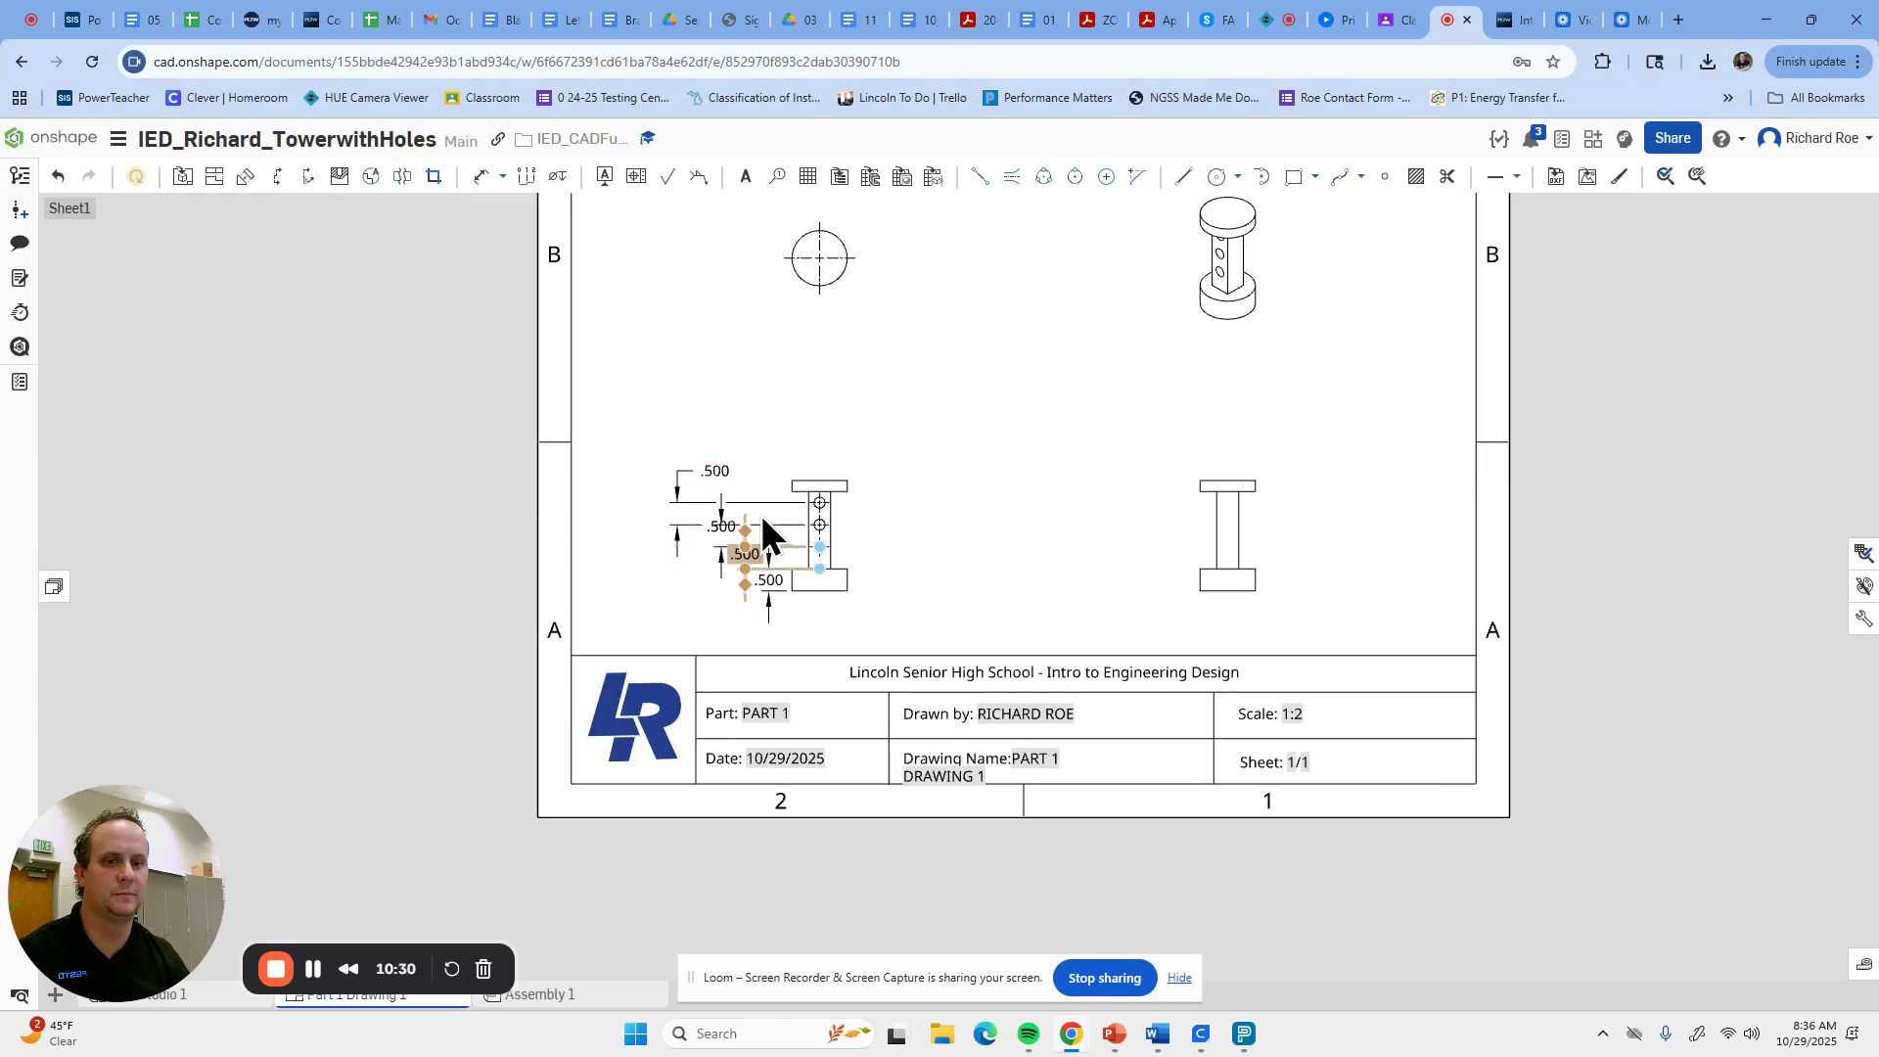
pyautogui.doubleClick(819, 480)
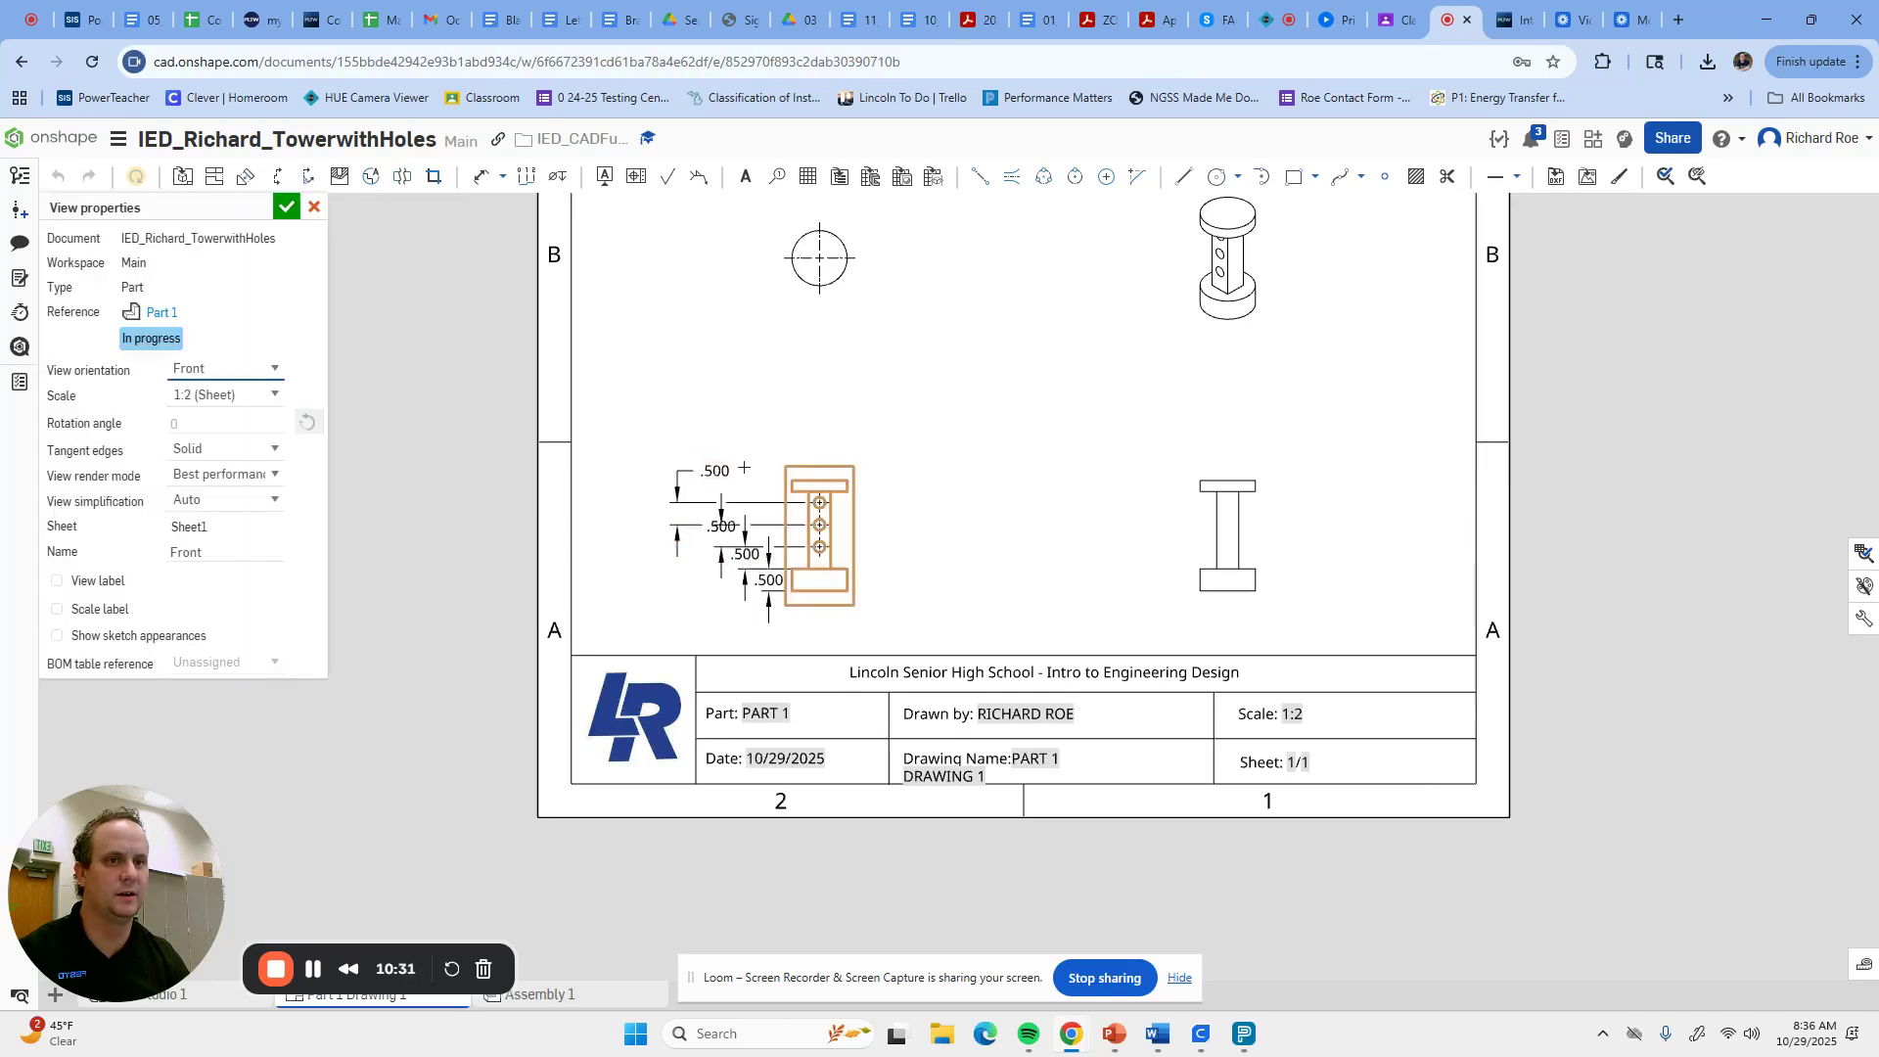
pyautogui.click(274, 395)
pyautogui.click(223, 449)
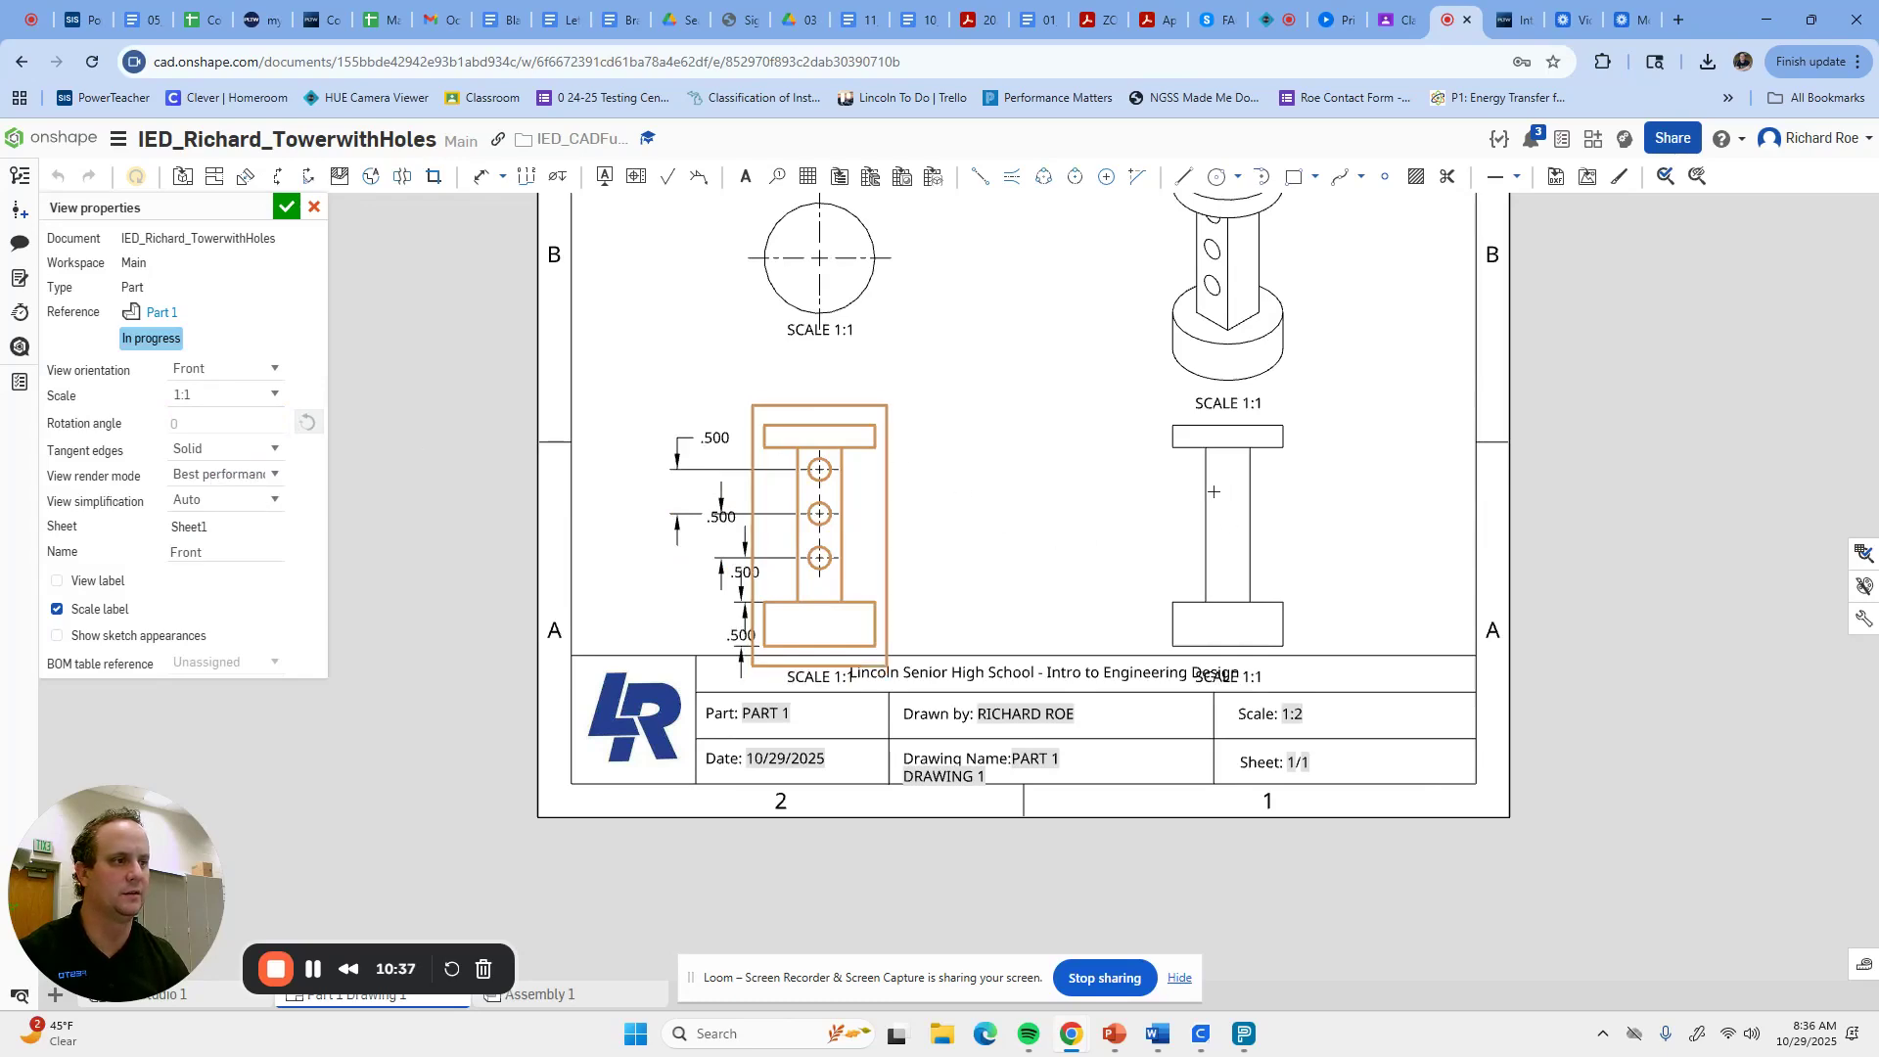
pyautogui.click(286, 207)
# Reposition the base height and lowest scoop height dimensions beside the enlarged front view.
pyautogui.scroll(5, 755, 533)
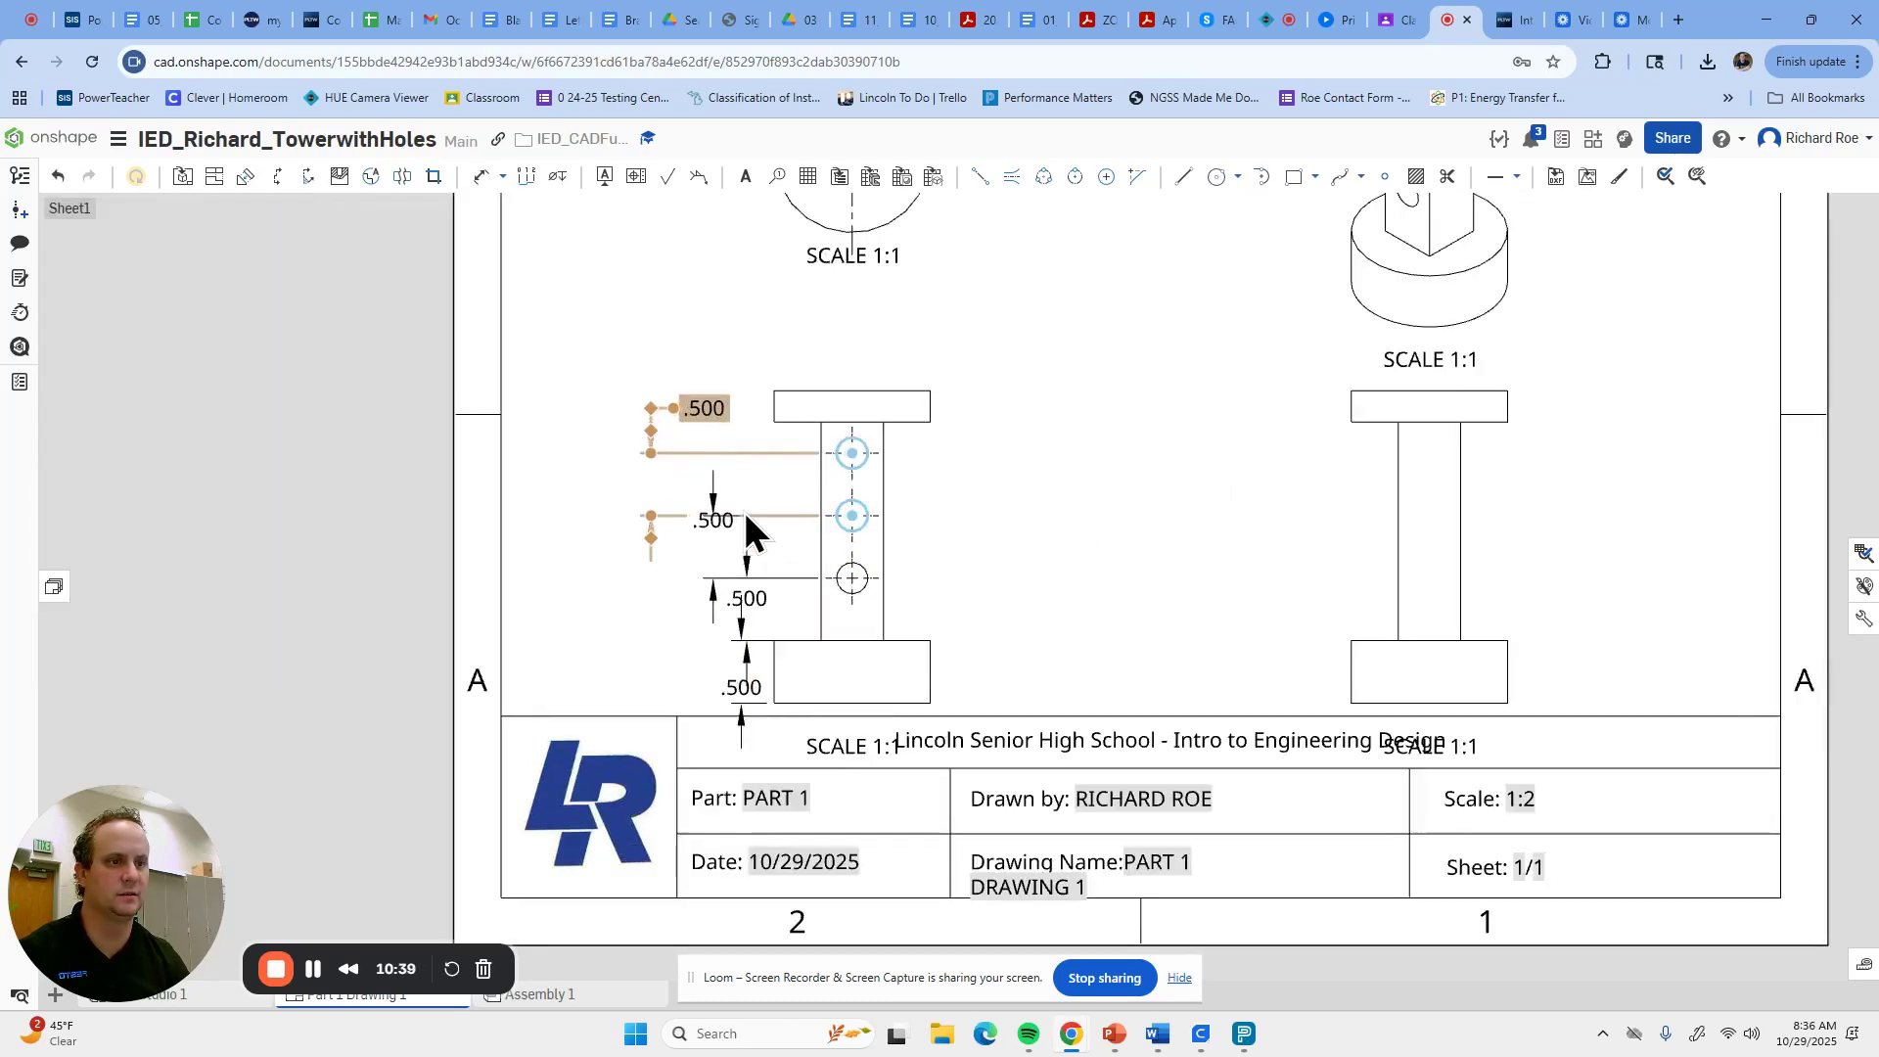
pyautogui.moveTo(739, 808); pyautogui.dragTo(693, 789)
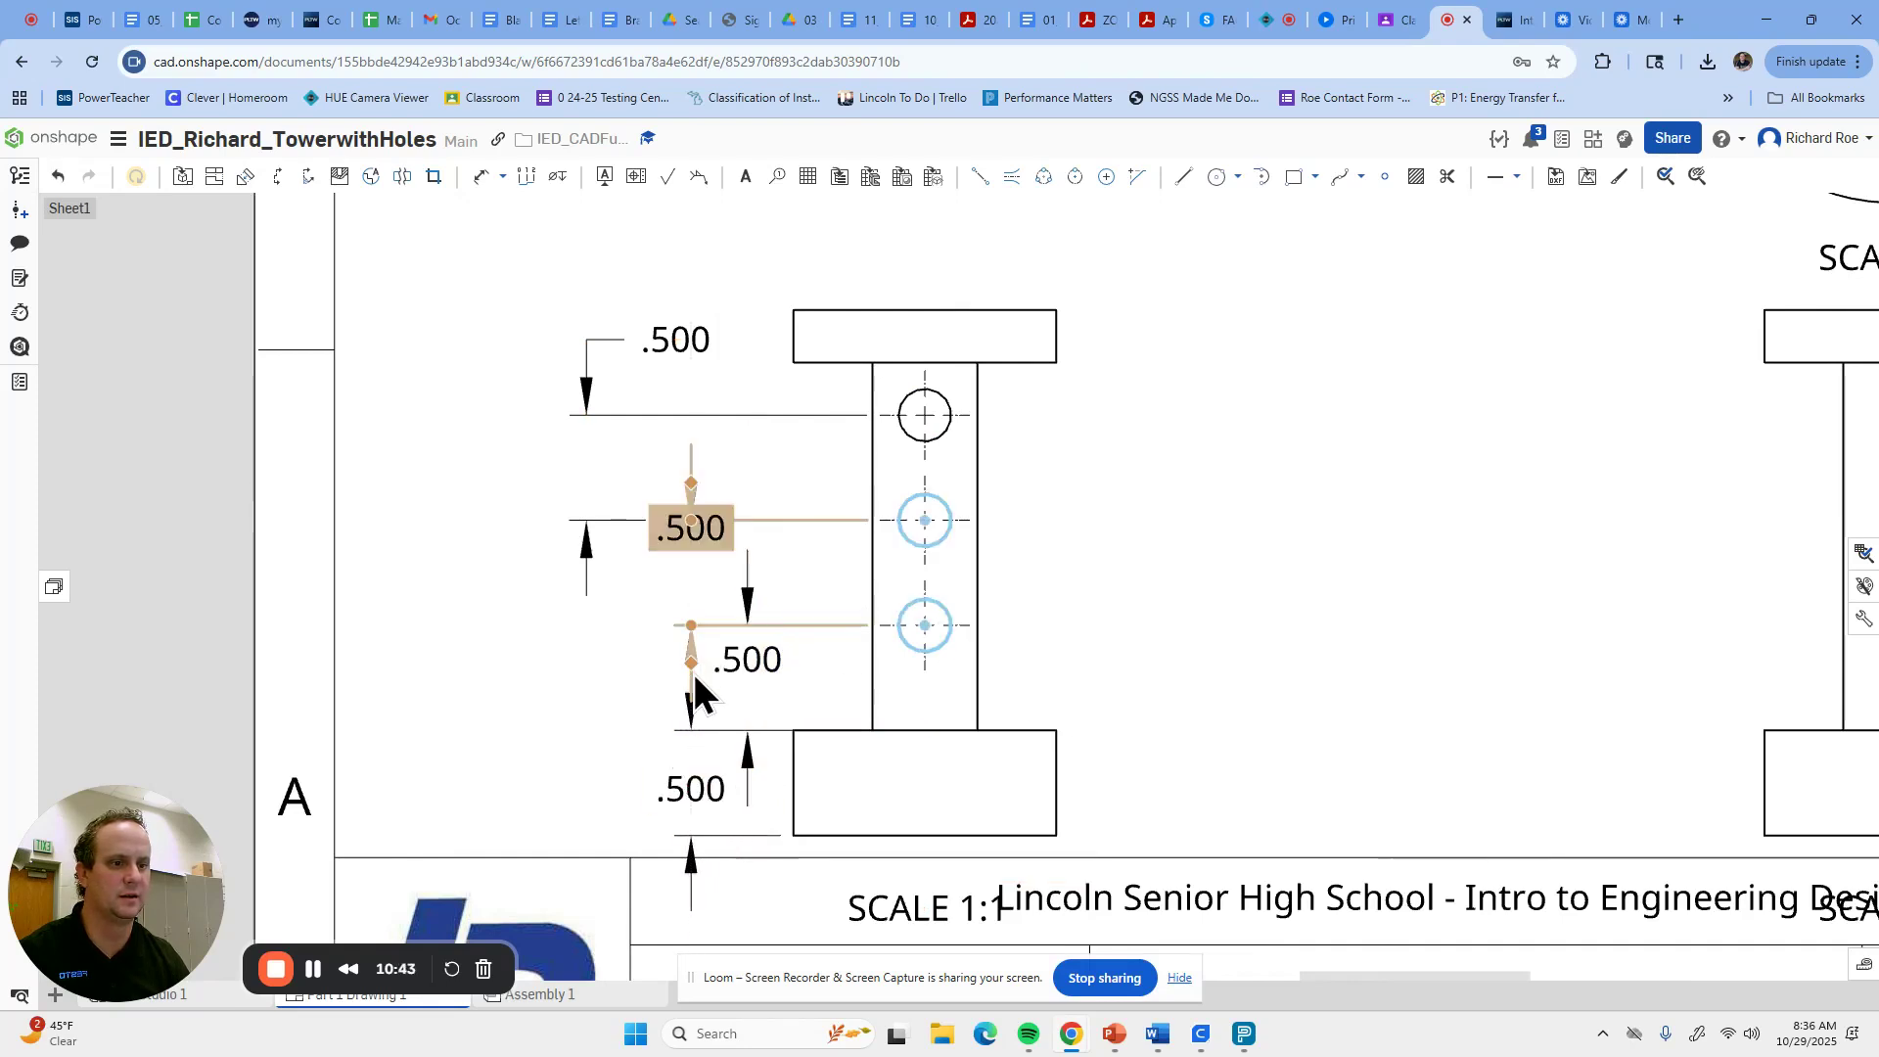
pyautogui.moveTo(748, 659)
pyautogui.mouseDown()
pyautogui.moveTo(721, 675)
pyautogui.moveTo(746, 659)
pyautogui.mouseUp()
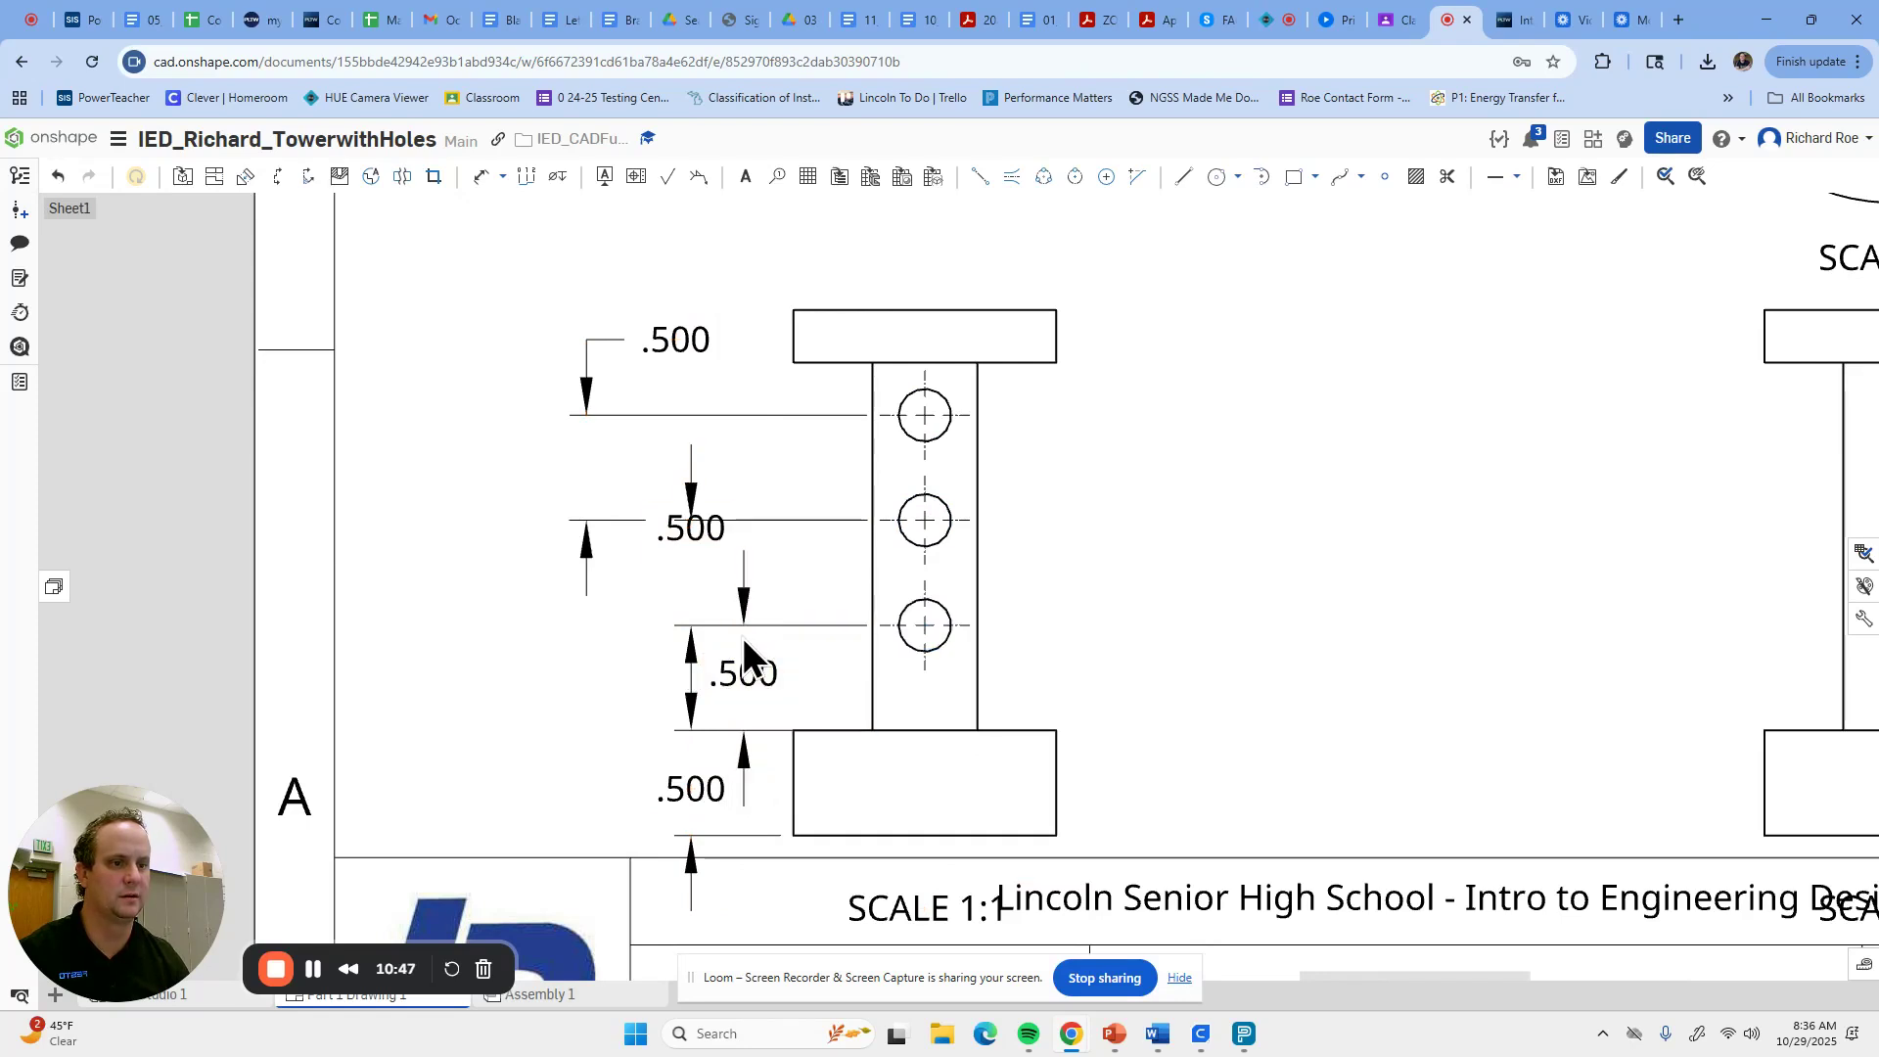